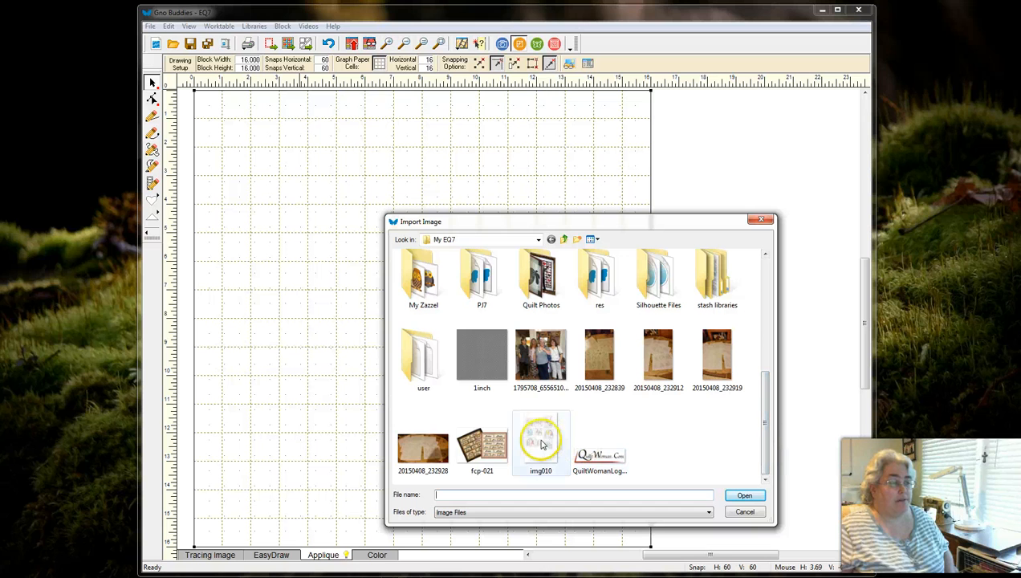
# Import img010 as the tracing image, cropped to the three-gnome sketch at left 1963, top 338, width 933, height 1351 pixels
pyautogui.click(744, 497)
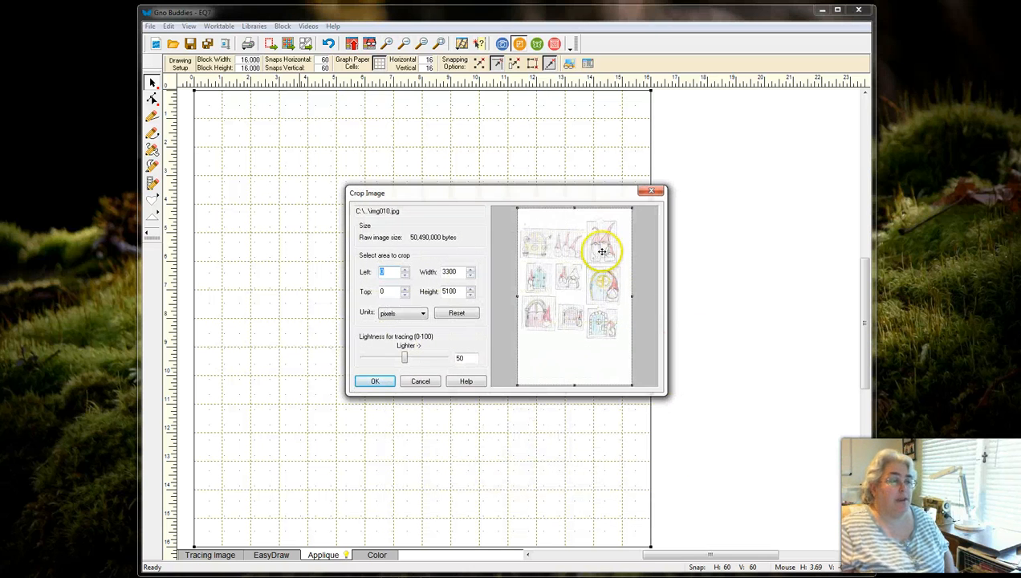
pyautogui.moveTo(522, 296); pyautogui.dragTo(615, 295)
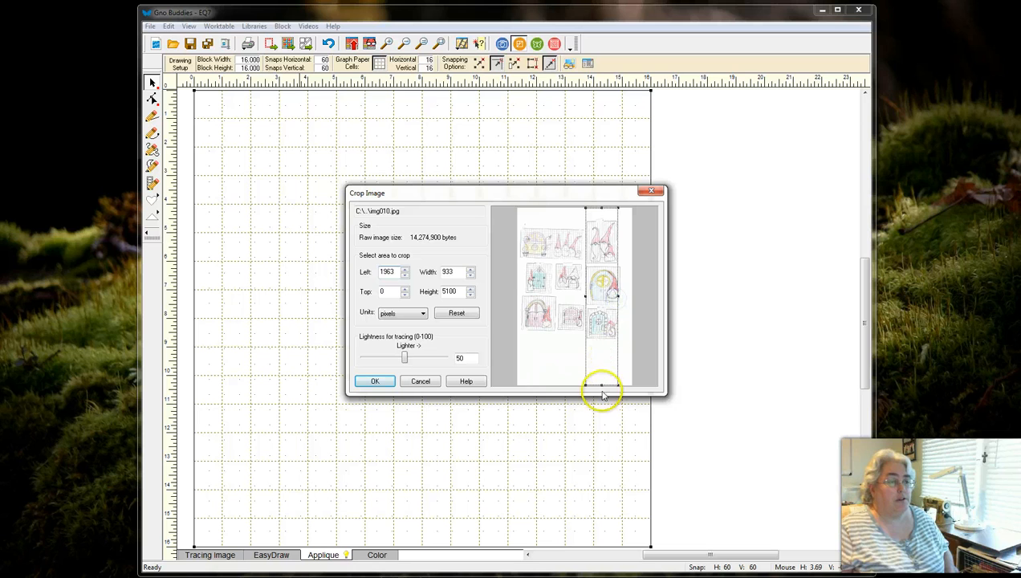
pyautogui.moveTo(597, 387); pyautogui.dragTo(596, 265)
pyautogui.moveTo(600, 209); pyautogui.dragTo(606, 216)
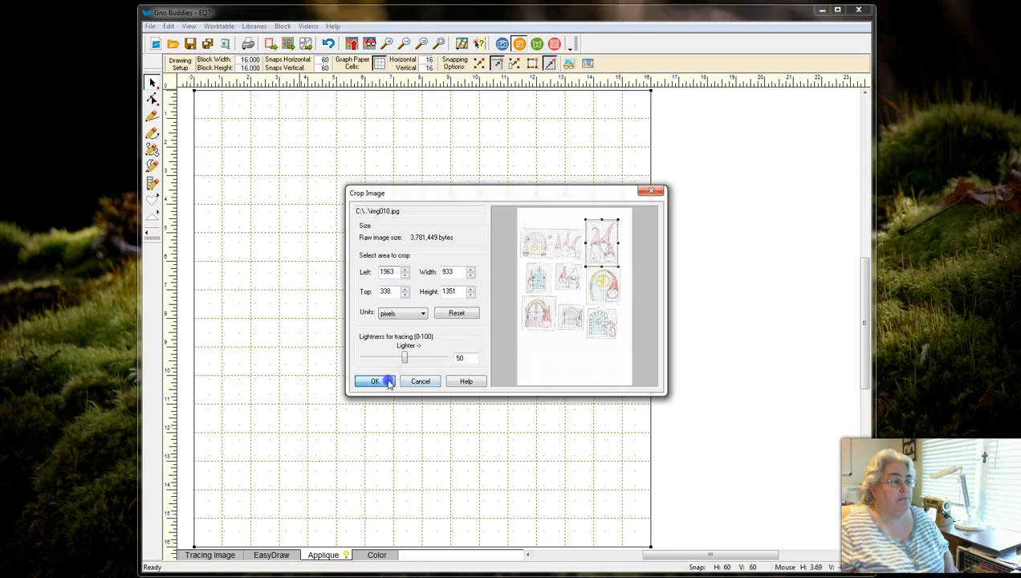
pyautogui.click(384, 380)
pyautogui.click(394, 303)
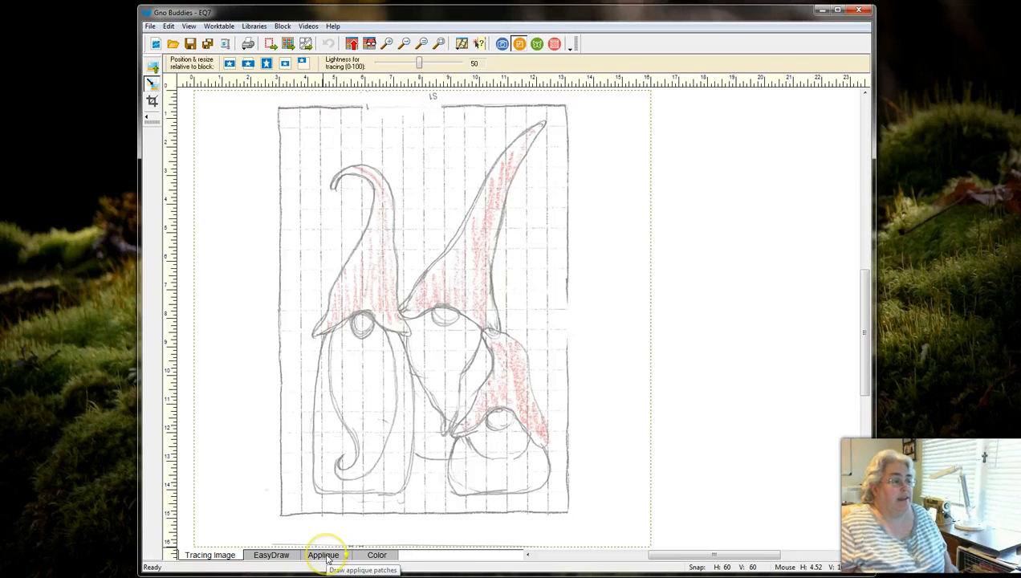
# On the applique drawing, draw three circles over the gnomes' noses, the smallest gnome's about 1.0 × 1.0
pyautogui.click(326, 557)
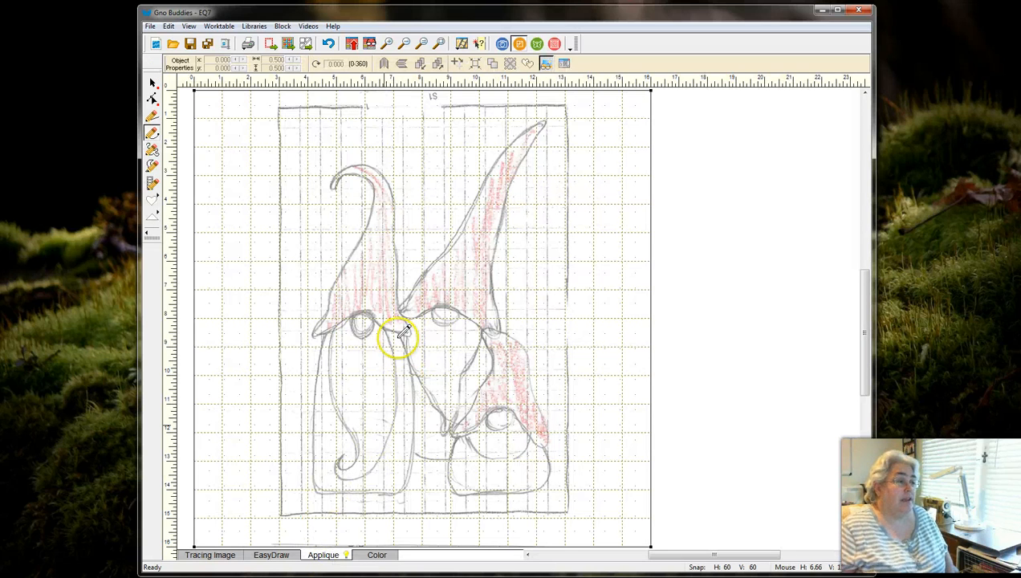
pyautogui.click(153, 199)
pyautogui.click(183, 205)
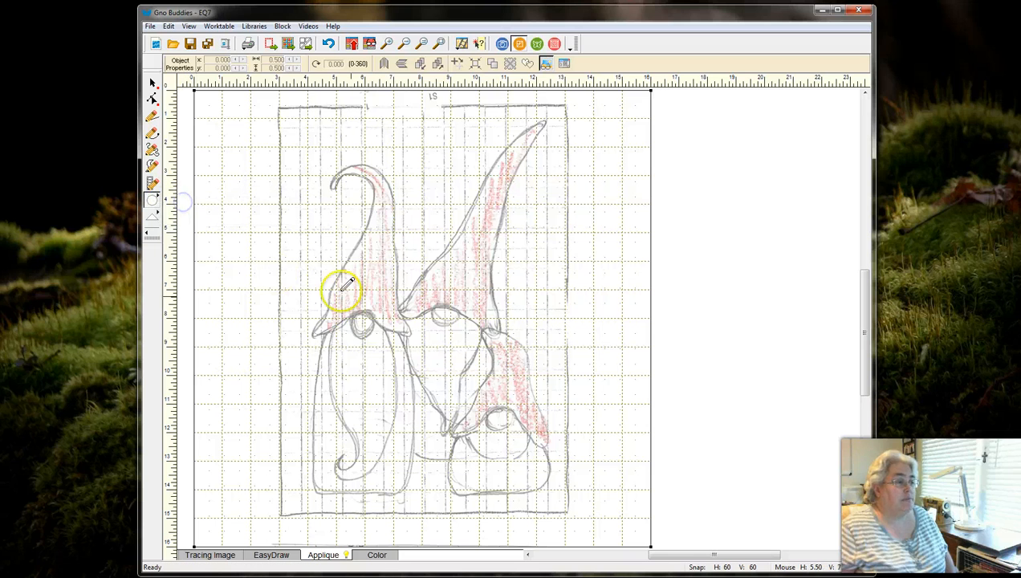
pyautogui.moveTo(359, 317); pyautogui.dragTo(461, 316)
pyautogui.moveTo(486, 421); pyautogui.dragTo(518, 411)
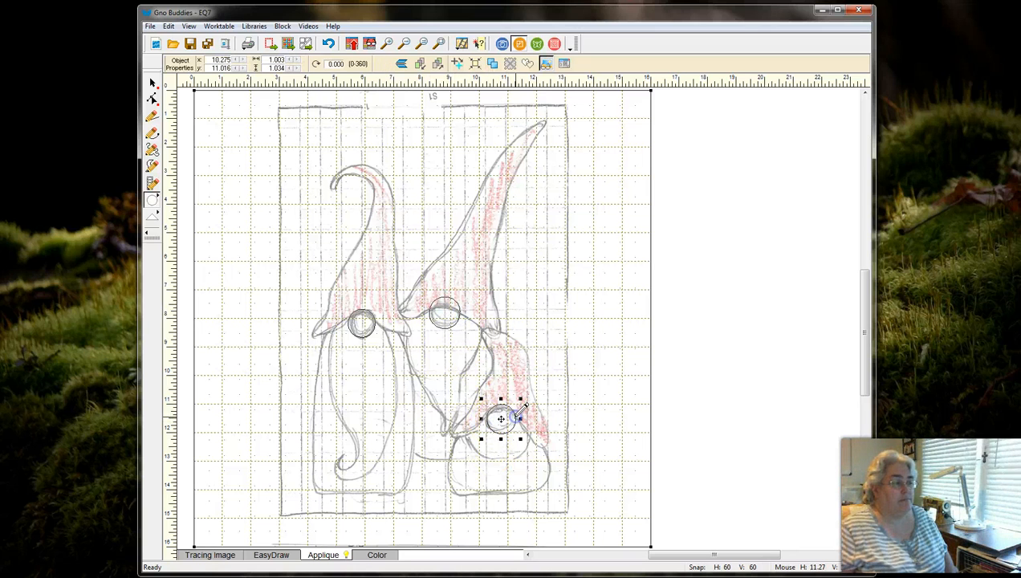
# Trace the left gnome's curled hat as a closed curved outline about 4.0 × 6.2
pyautogui.click(153, 135)
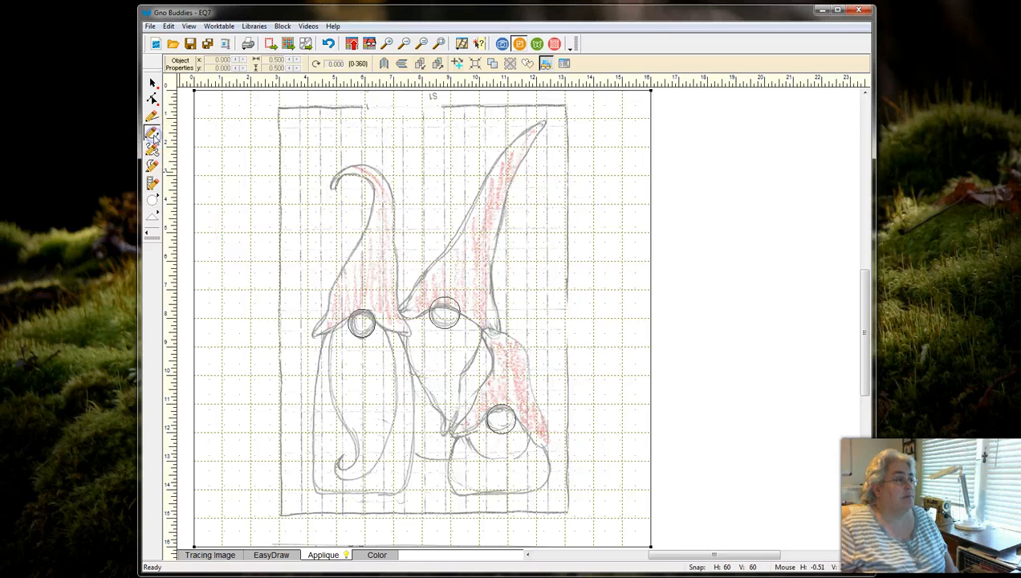
pyautogui.moveTo(331, 333)
pyautogui.mouseDown()
pyautogui.moveTo(341, 321)
pyautogui.moveTo(420, 313)
pyautogui.moveTo(410, 303)
pyautogui.moveTo(394, 309)
pyautogui.mouseUp()
pyautogui.moveTo(398, 267)
pyautogui.mouseDown()
pyautogui.moveTo(392, 184)
pyautogui.moveTo(344, 167)
pyautogui.moveTo(328, 188)
pyautogui.moveTo(358, 180)
pyautogui.moveTo(370, 213)
pyautogui.moveTo(321, 335)
pyautogui.mouseUp()
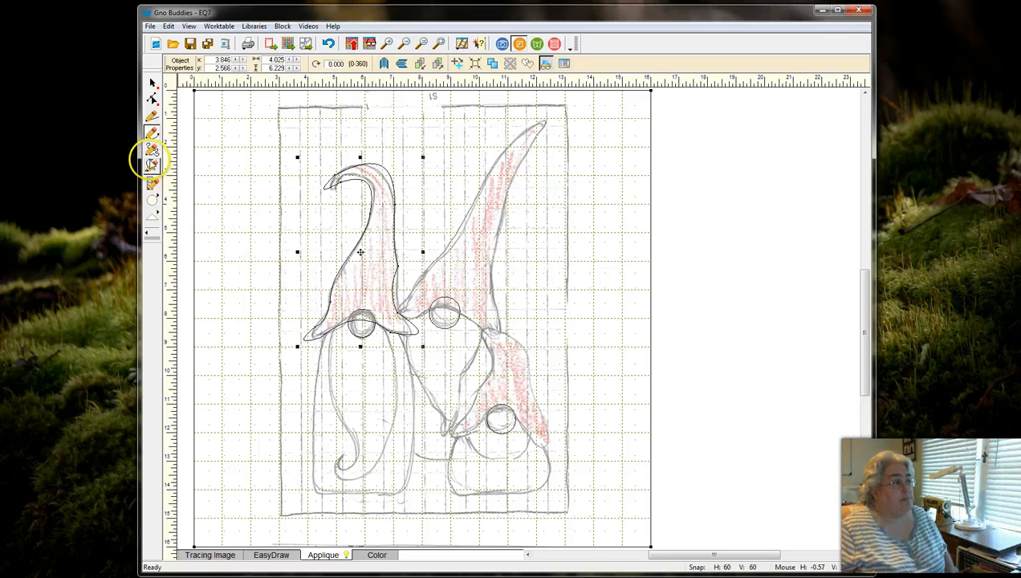
# Reshape the left hat's top curve, curled tip and inner curve to follow the sketch
pyautogui.click(153, 98)
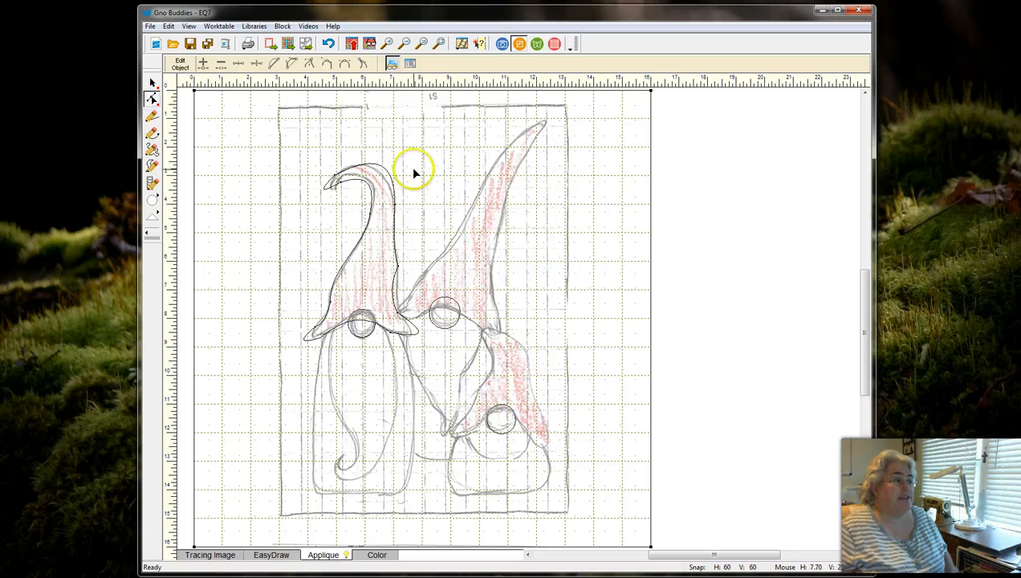
pyautogui.click(369, 166)
pyautogui.click(358, 156)
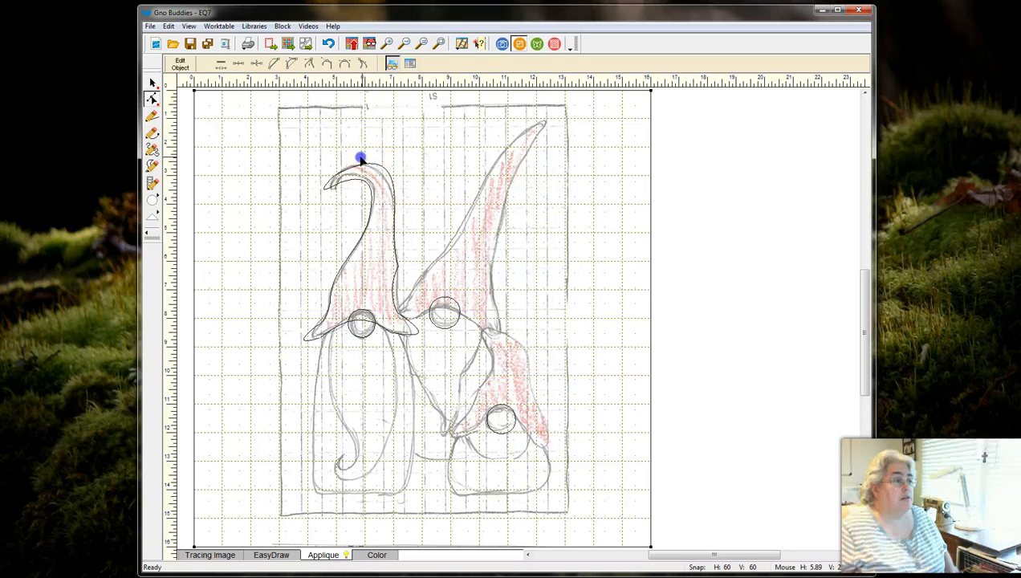
pyautogui.click(368, 165)
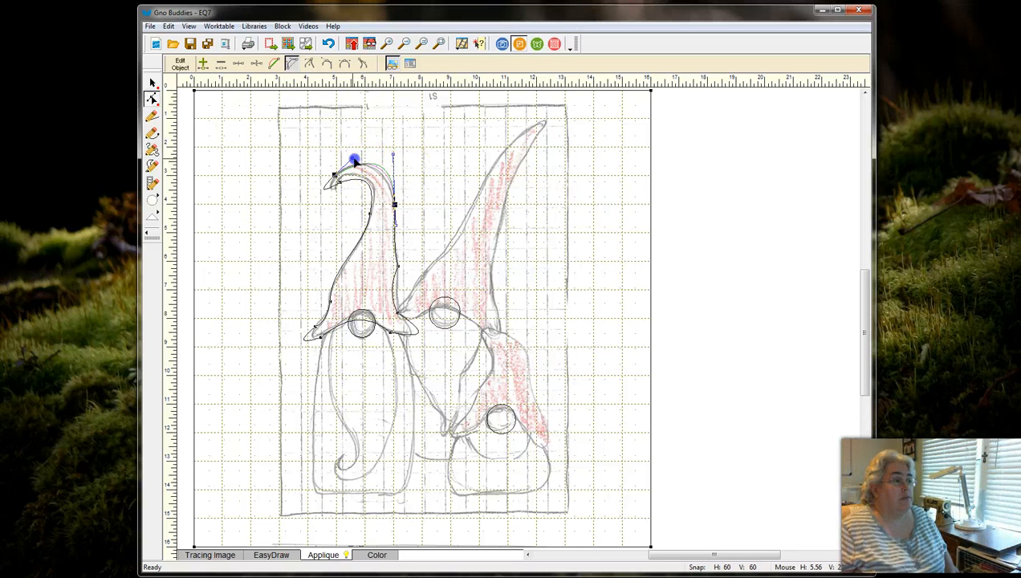
pyautogui.moveTo(349, 160); pyautogui.dragTo(327, 191)
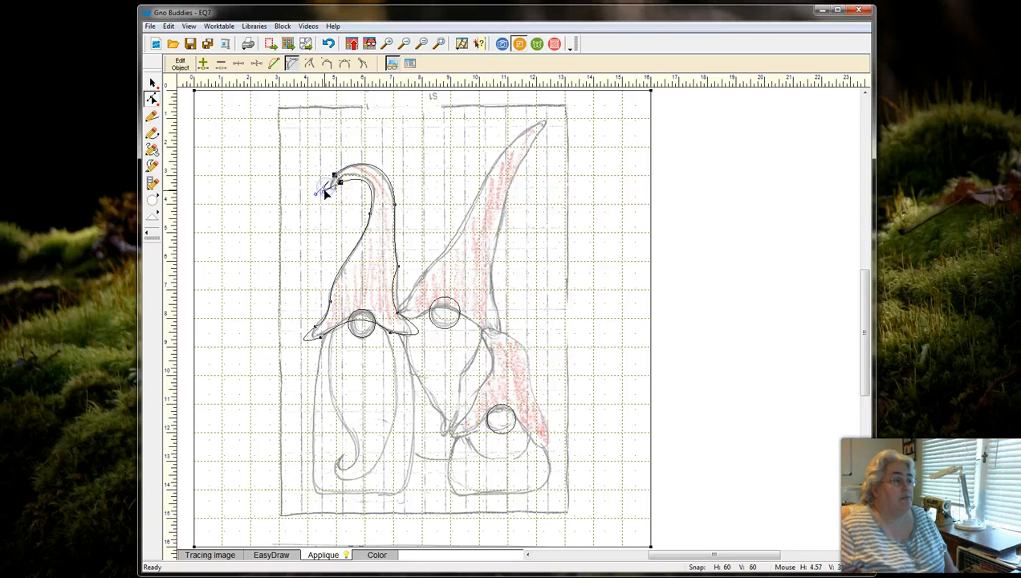
pyautogui.click(338, 196)
pyautogui.moveTo(340, 196)
pyautogui.mouseDown()
pyautogui.moveTo(360, 186)
pyautogui.moveTo(386, 192)
pyautogui.mouseUp()
# Reshape both brim corners and the lower right edge of the left gnome's hat to match the sketch
pyautogui.click(326, 321)
pyautogui.moveTo(318, 322); pyautogui.dragTo(309, 345)
pyautogui.click(418, 335)
pyautogui.moveTo(430, 344); pyautogui.dragTo(411, 344)
pyautogui.click(391, 298)
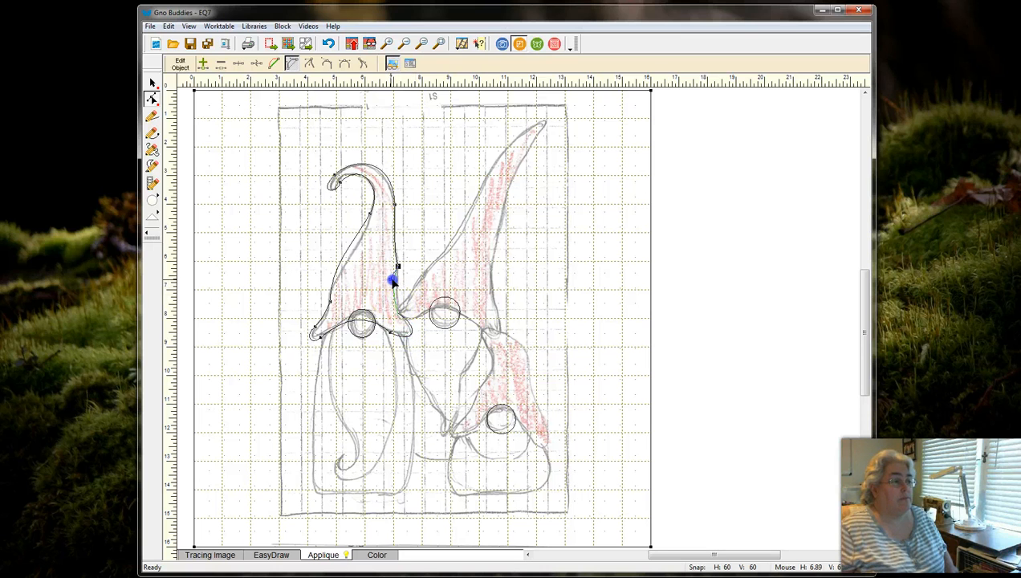
pyautogui.moveTo(397, 280); pyautogui.dragTo(394, 277)
pyautogui.click(395, 246)
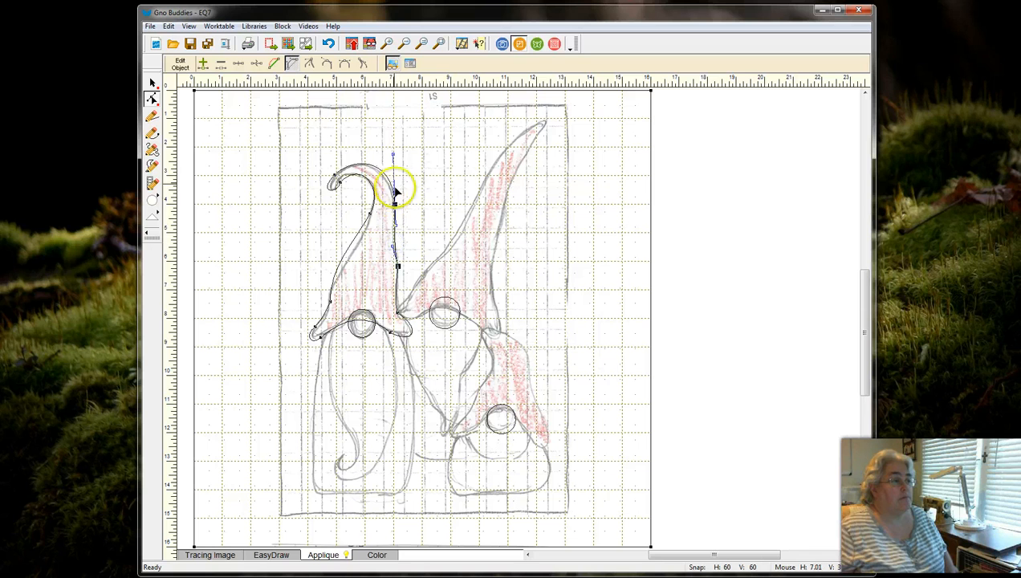
# Hide the tracing image and smooth the right edge of the left gnome's hat
pyautogui.rightClick(427, 177)
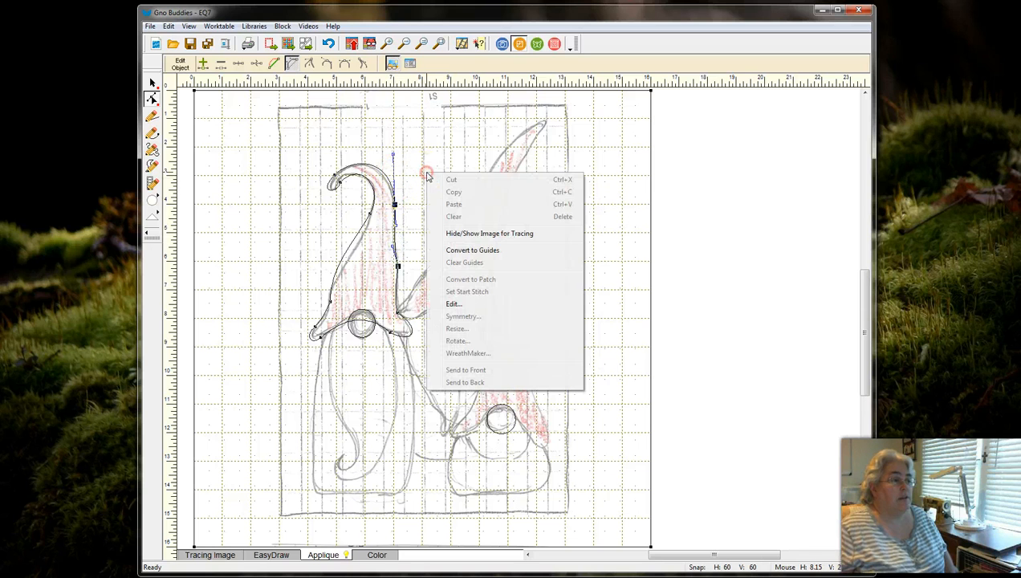
pyautogui.click(463, 236)
pyautogui.click(397, 282)
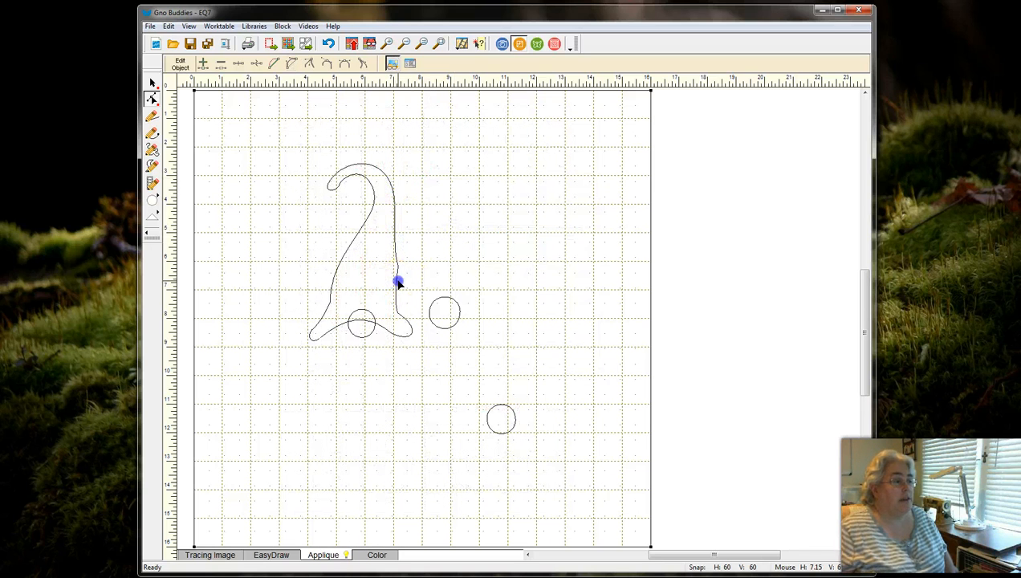
pyautogui.moveTo(393, 295); pyautogui.dragTo(388, 298)
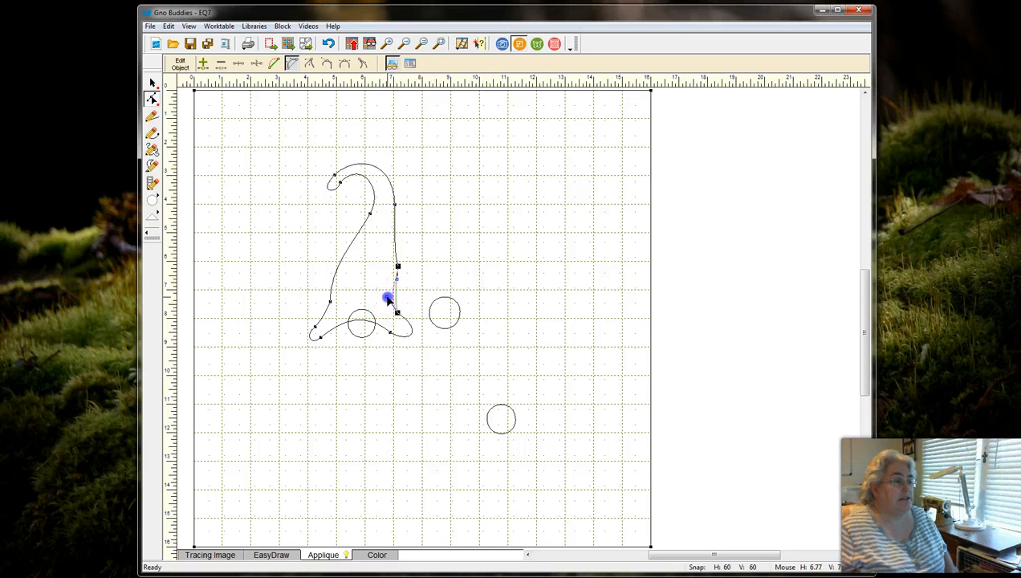
pyautogui.click(395, 244)
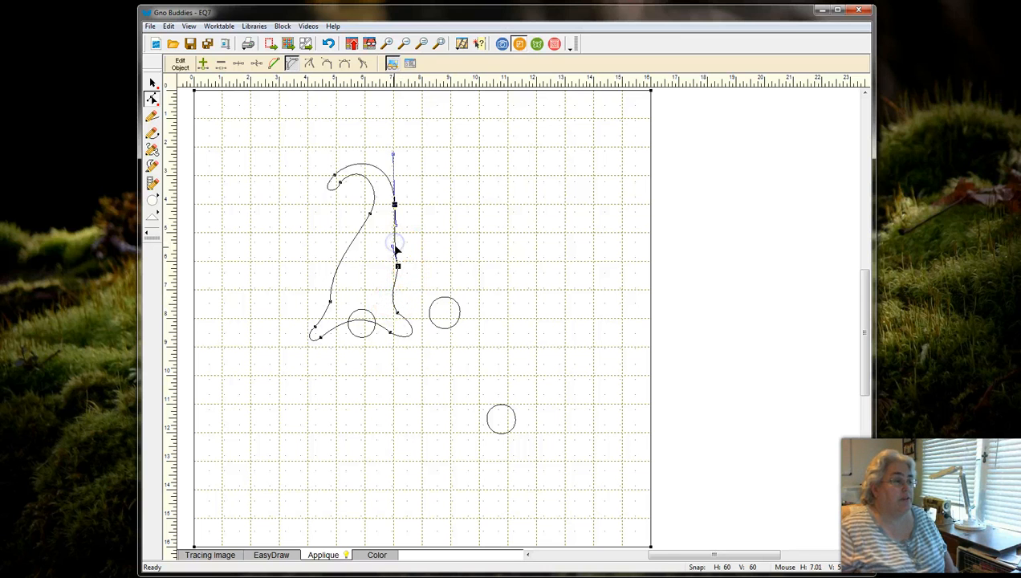
pyautogui.moveTo(401, 250); pyautogui.dragTo(404, 249)
pyautogui.click(431, 218)
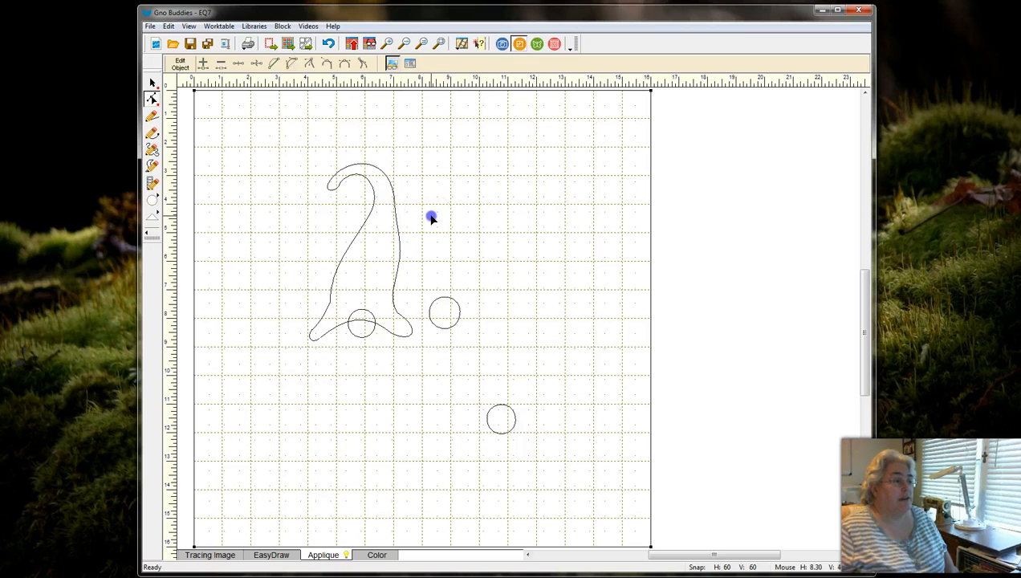
# Smooth the left hat's edge just above its left brim corner, and show the tracing image again
pyautogui.click(325, 310)
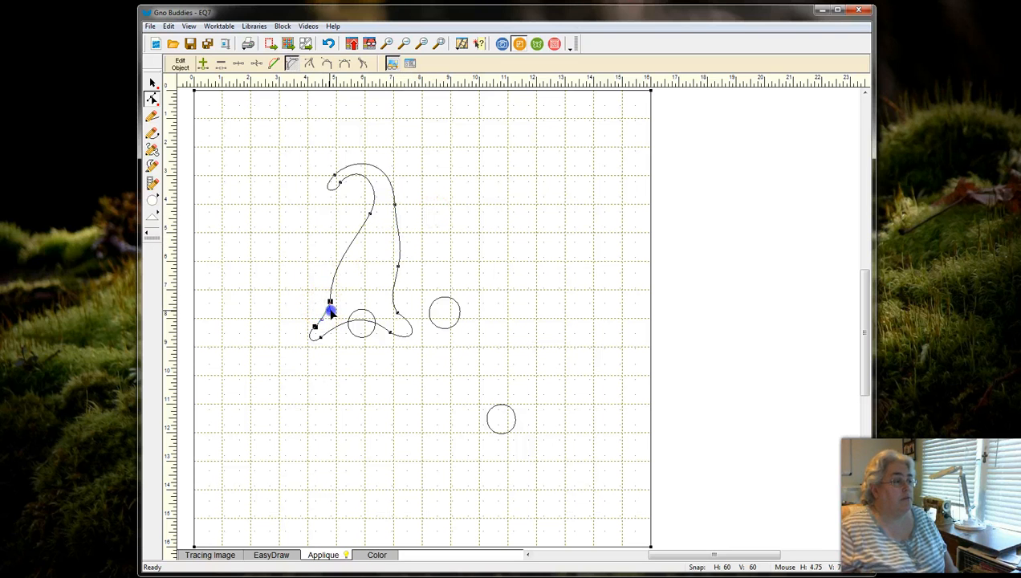
pyautogui.click(294, 304)
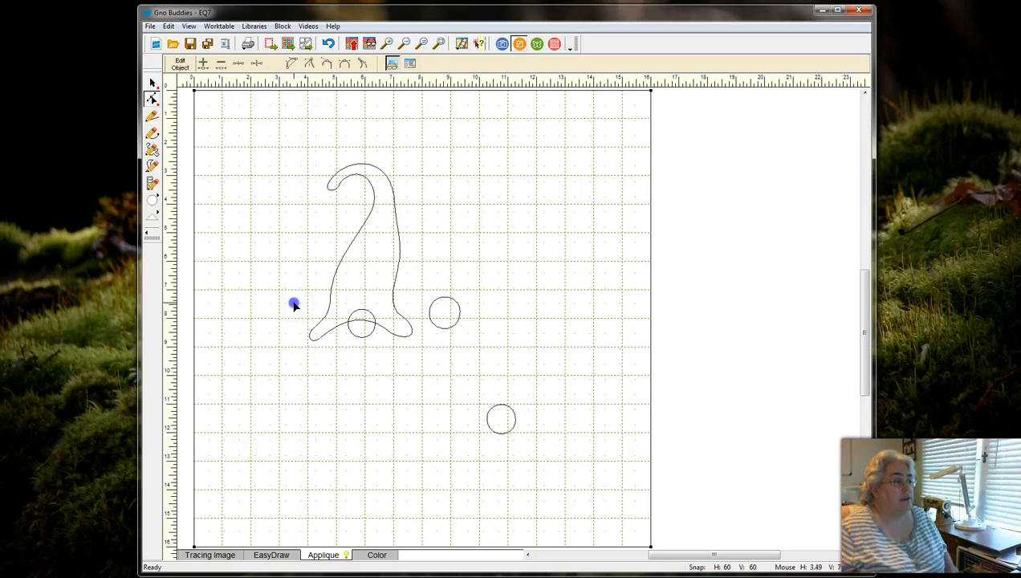
pyautogui.rightClick(455, 209)
pyautogui.click(505, 269)
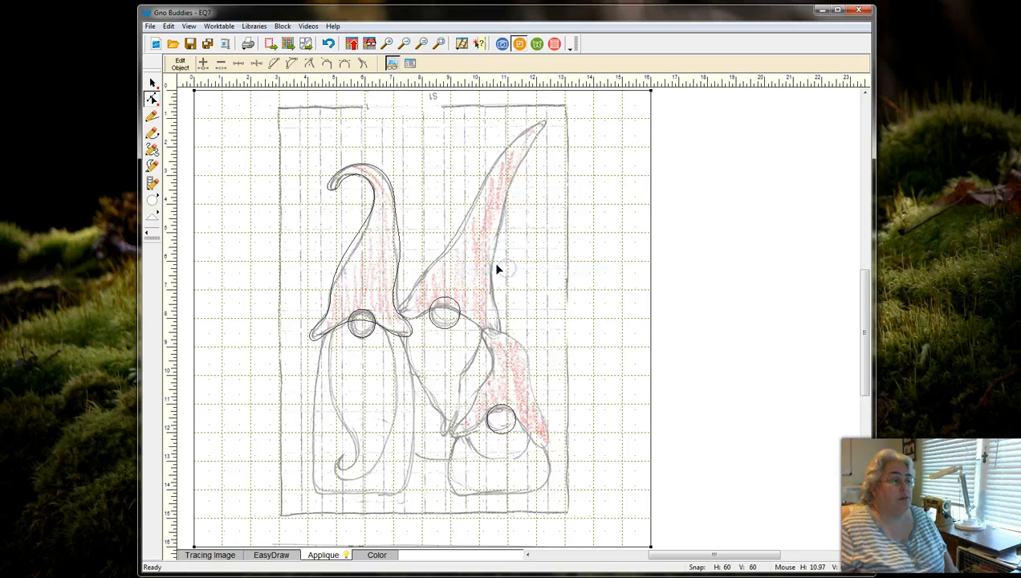
# Trace the middle gnome's tall pointed hat as a closed curved outline about 4.9 × 7.5
pyautogui.click(152, 133)
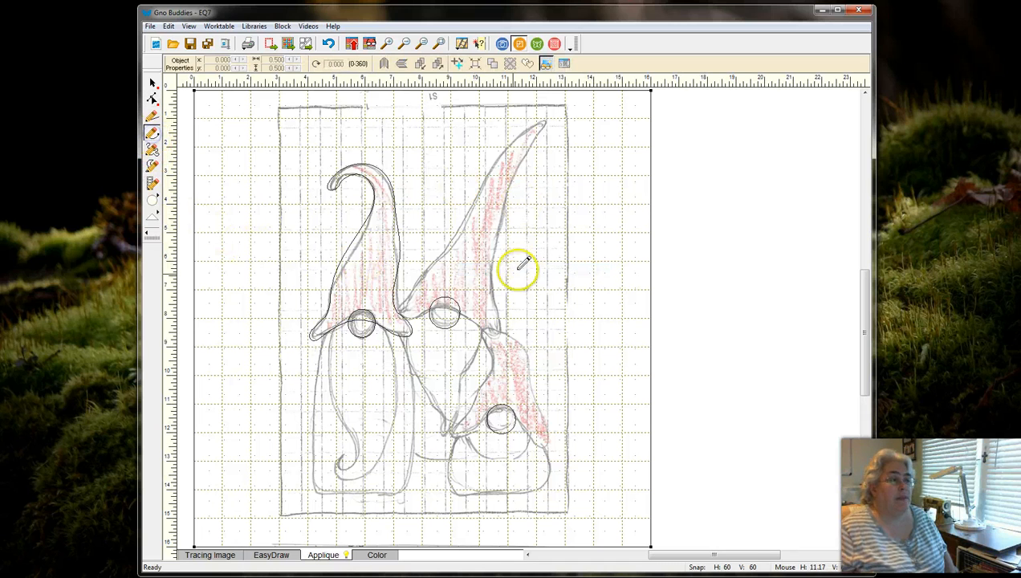
pyautogui.click(444, 312)
pyautogui.moveTo(469, 315)
pyautogui.mouseDown()
pyautogui.moveTo(492, 342)
pyautogui.moveTo(501, 309)
pyautogui.moveTo(490, 304)
pyautogui.moveTo(487, 271)
pyautogui.moveTo(511, 191)
pyautogui.mouseUp()
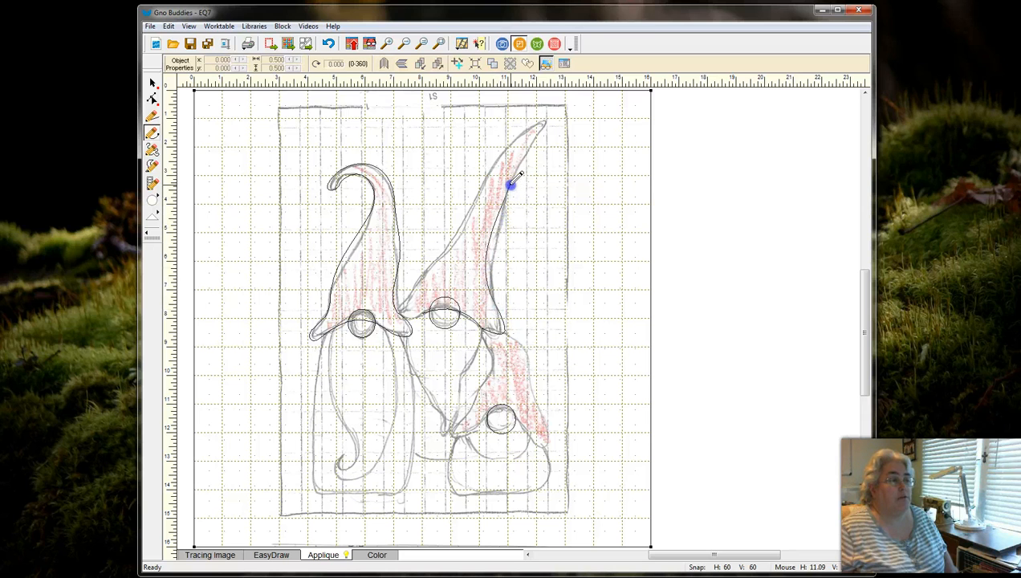
pyautogui.moveTo(542, 135); pyautogui.dragTo(546, 126)
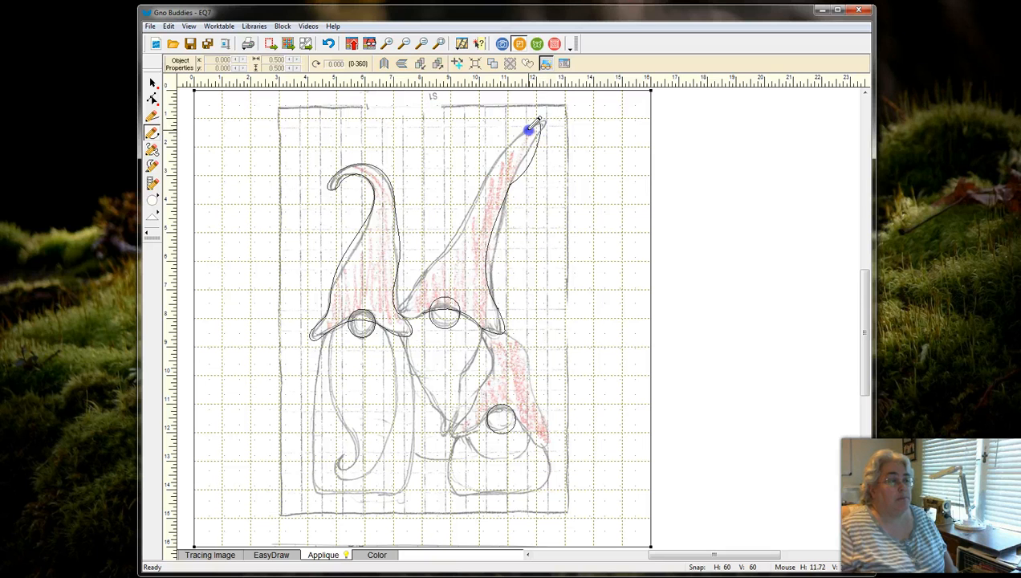
pyautogui.moveTo(475, 200); pyautogui.dragTo(433, 259)
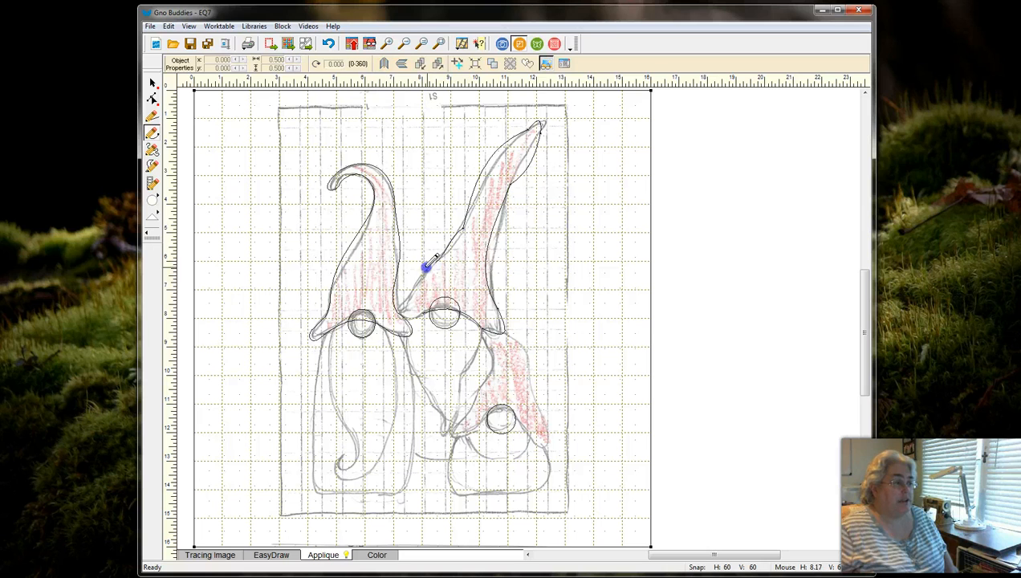
pyautogui.moveTo(402, 301); pyautogui.dragTo(401, 307)
pyautogui.moveTo(420, 315); pyautogui.dragTo(421, 315)
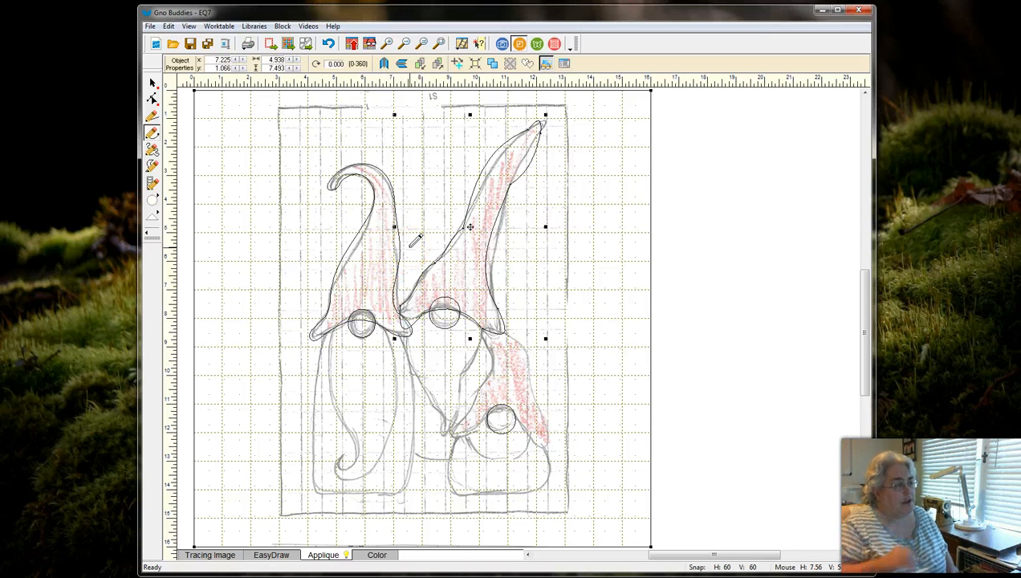
# Reshape the tall hat's pointed tip, right edge and right brim corner to follow the sketch
pyautogui.click(154, 100)
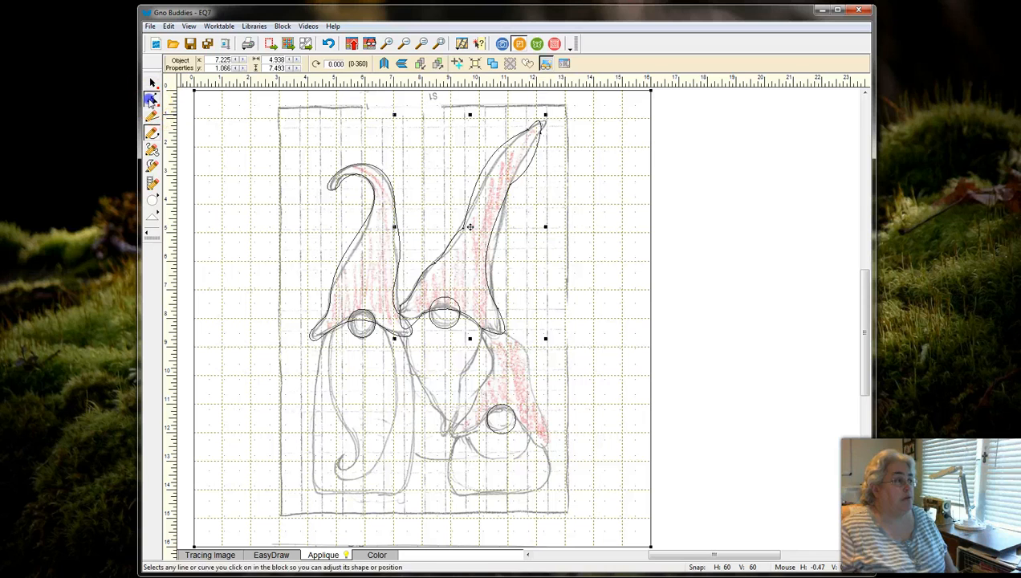
pyautogui.click(495, 158)
pyautogui.moveTo(487, 150); pyautogui.dragTo(560, 107)
pyautogui.click(526, 169)
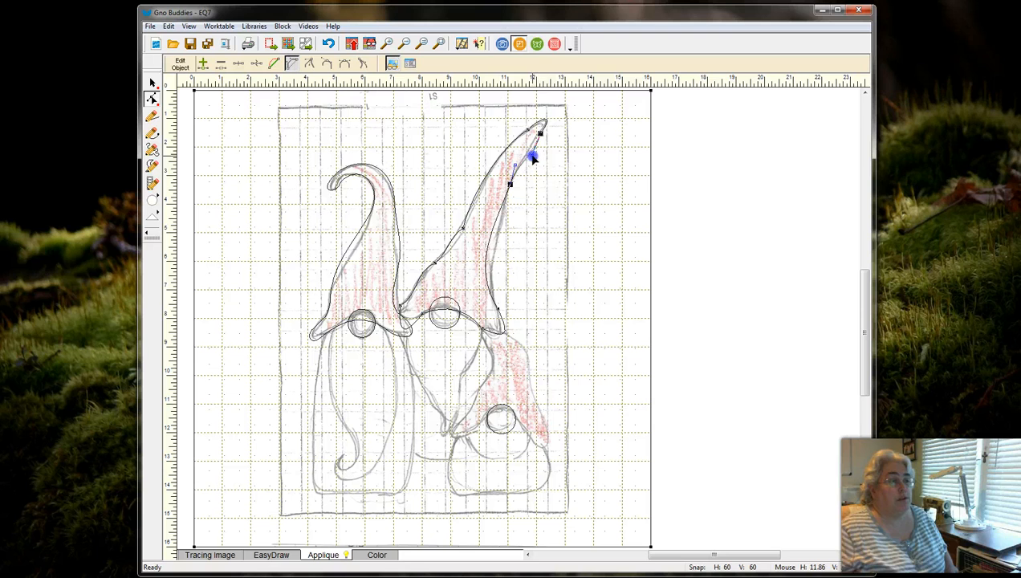
pyautogui.moveTo(488, 249); pyautogui.dragTo(492, 253)
pyautogui.click(501, 331)
pyautogui.moveTo(519, 344); pyautogui.dragTo(504, 348)
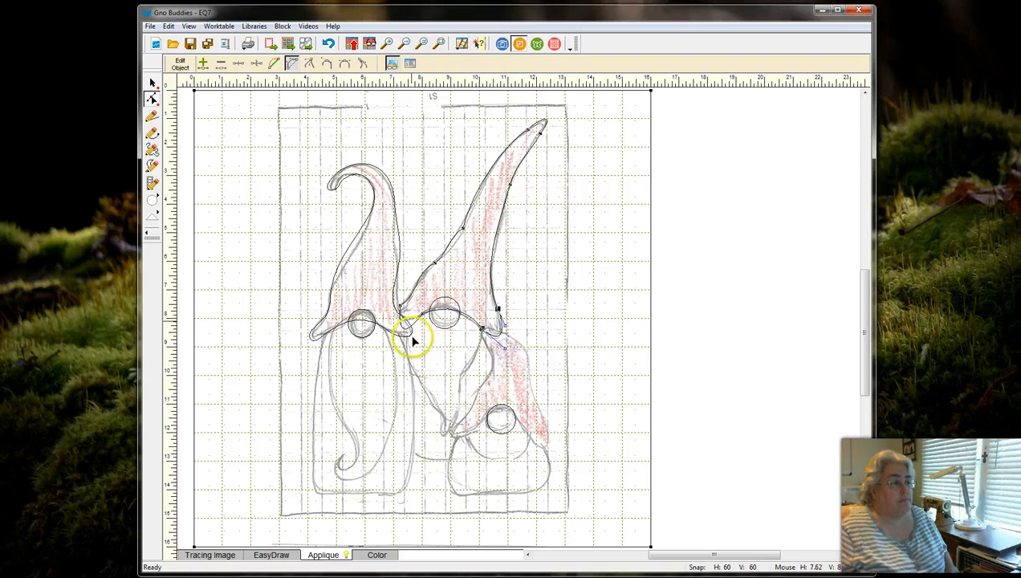
# Adjust the tall hat's left edge and round its left brim corner, and hide the tracing image
pyautogui.click(451, 246)
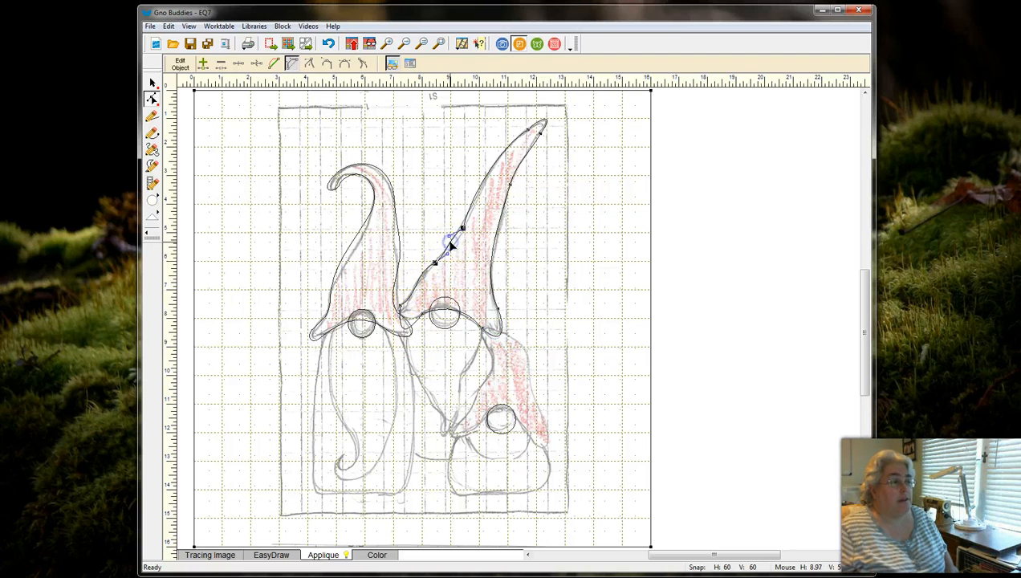
pyautogui.click(461, 228)
pyautogui.moveTo(461, 227); pyautogui.dragTo(479, 184)
pyautogui.click(402, 323)
pyautogui.moveTo(397, 345); pyautogui.dragTo(384, 326)
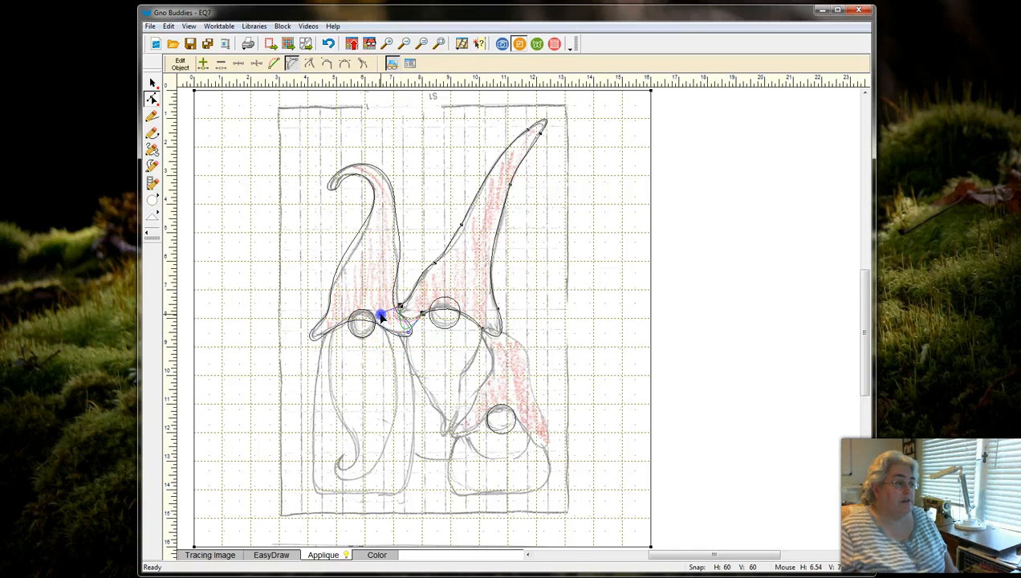
pyautogui.rightClick(531, 273)
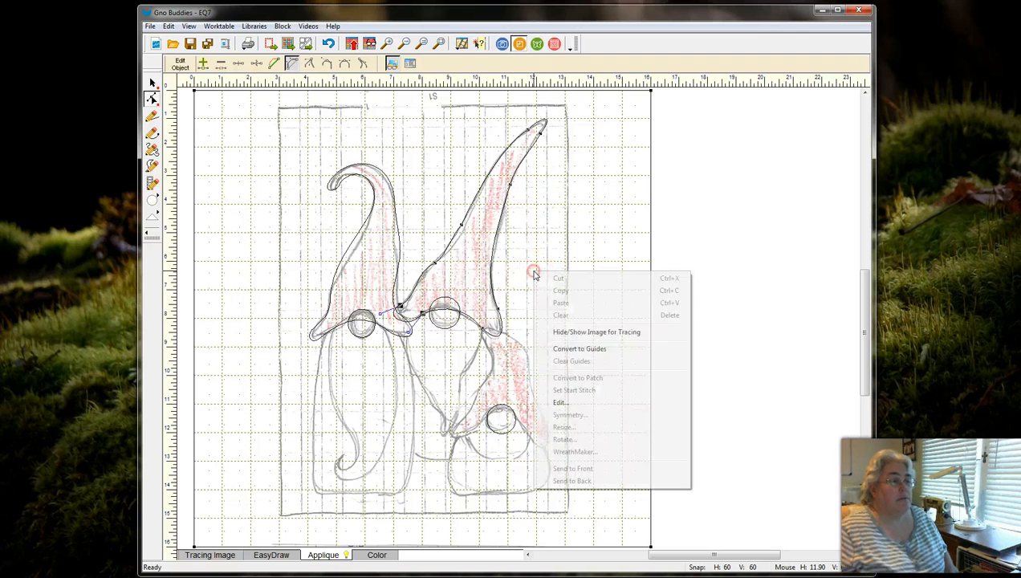
pyautogui.click(590, 334)
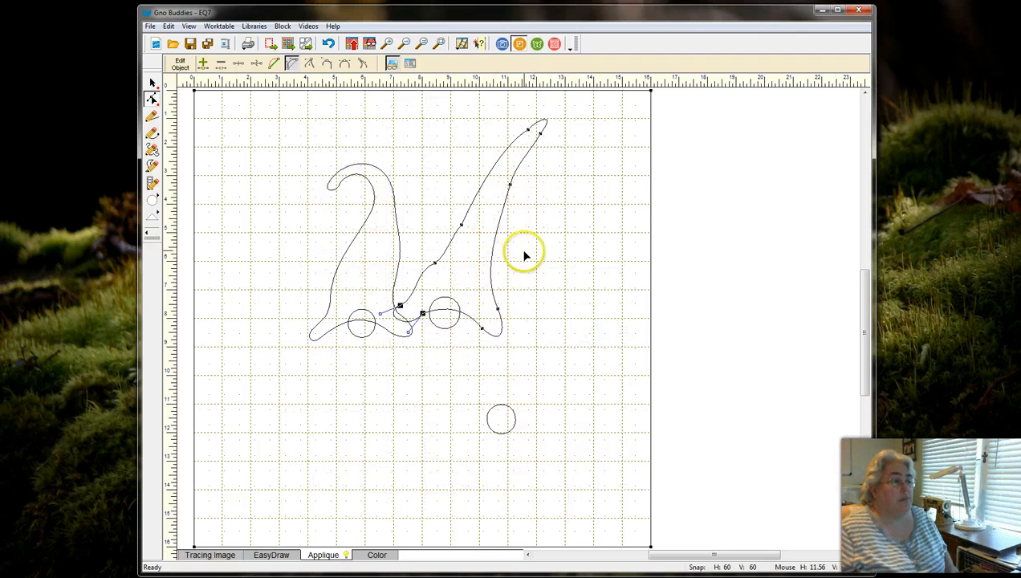
# Fine-tune the tall hat's left brim corner and round out its pointed tip
pyautogui.click(414, 305)
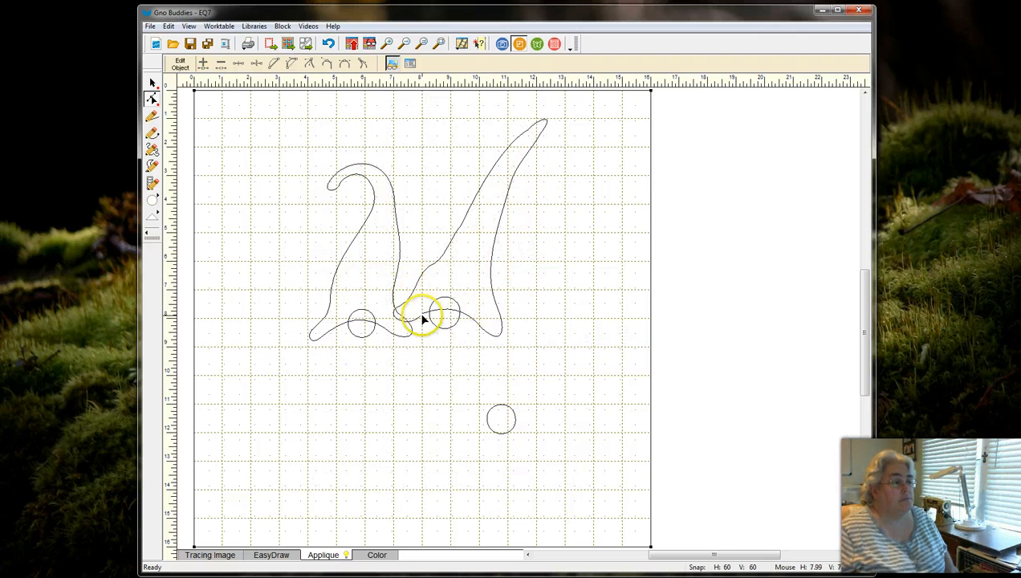
pyautogui.click(418, 319)
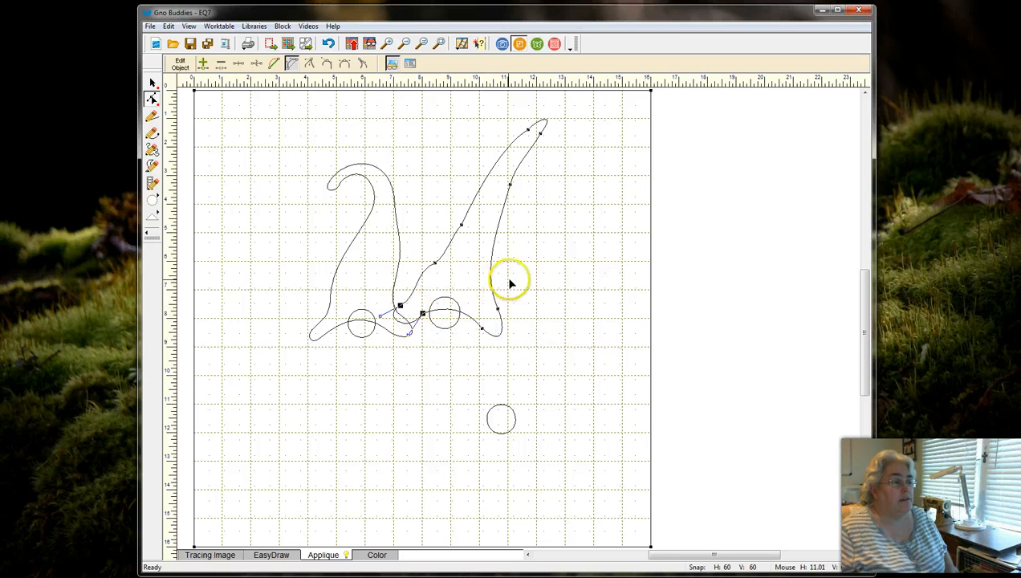
pyautogui.click(518, 139)
pyautogui.click(507, 141)
pyautogui.click(539, 123)
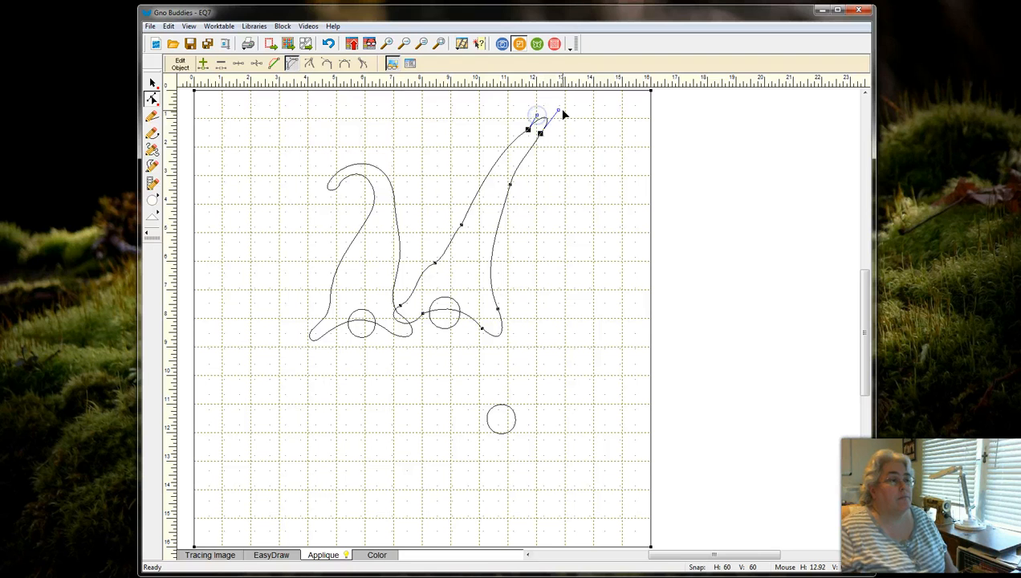
pyautogui.moveTo(562, 114); pyautogui.dragTo(564, 112)
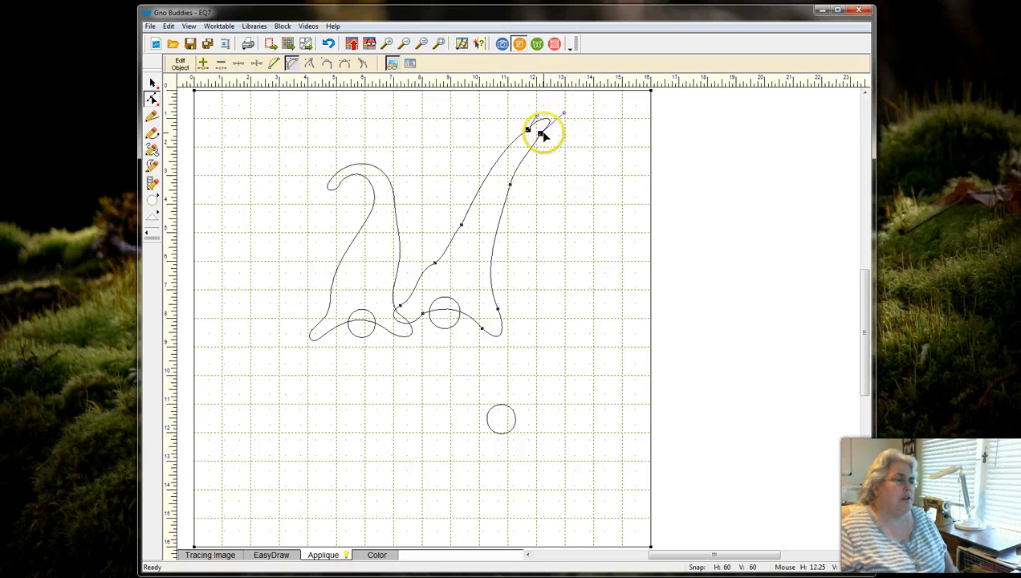
pyautogui.click(433, 265)
# Show the tracing image again and trace the right gnome's short hat as a closed curved outline about 4.3 × 4.1
pyautogui.rightClick(529, 239)
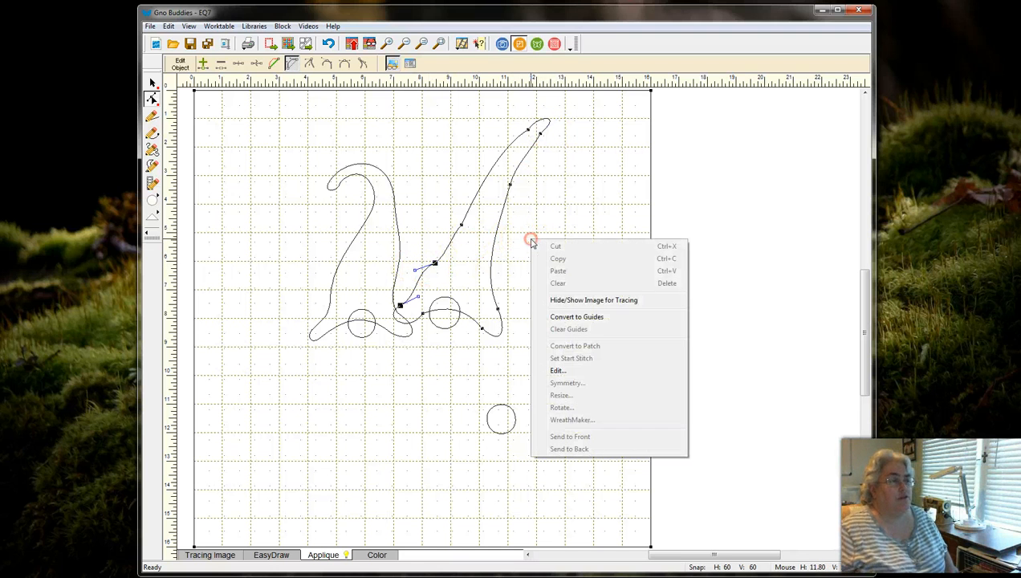
pyautogui.click(578, 302)
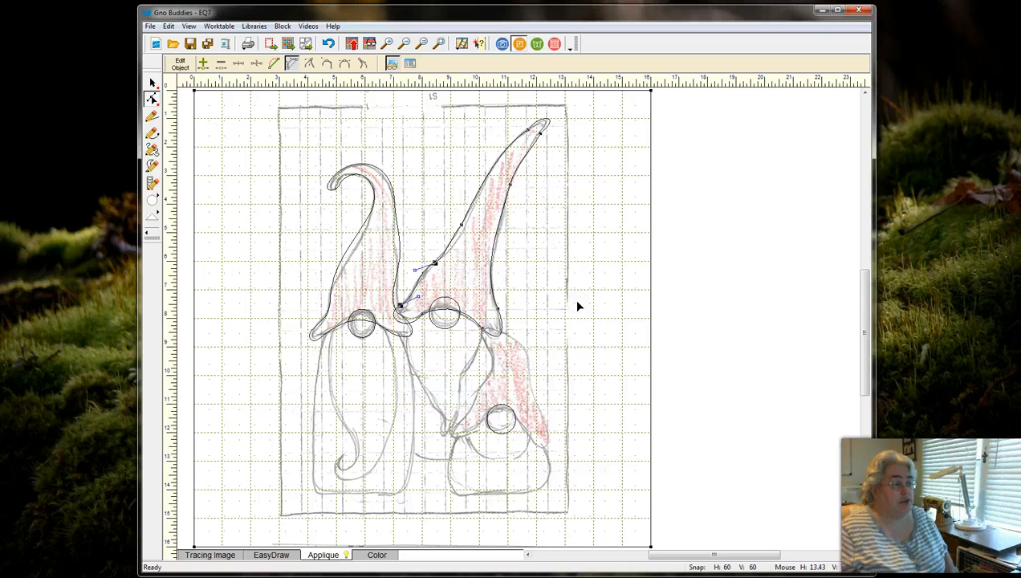
pyautogui.click(151, 135)
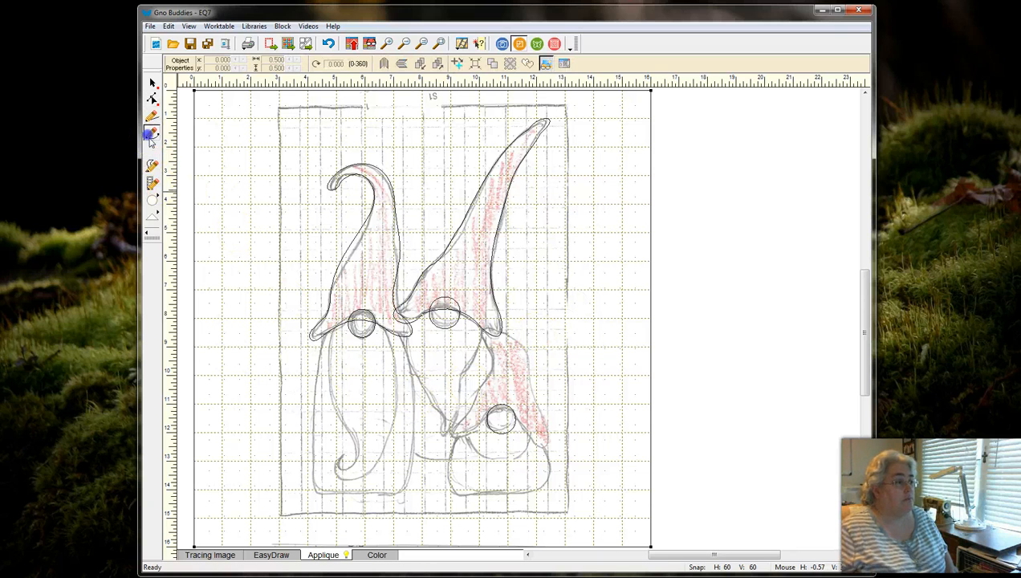
pyautogui.moveTo(461, 436)
pyautogui.mouseDown()
pyautogui.moveTo(480, 427)
pyautogui.moveTo(527, 435)
pyautogui.moveTo(543, 452)
pyautogui.moveTo(525, 344)
pyautogui.moveTo(485, 332)
pyautogui.moveTo(485, 383)
pyautogui.moveTo(465, 419)
pyautogui.moveTo(446, 428)
pyautogui.moveTo(457, 442)
pyautogui.moveTo(455, 434)
pyautogui.mouseUp()
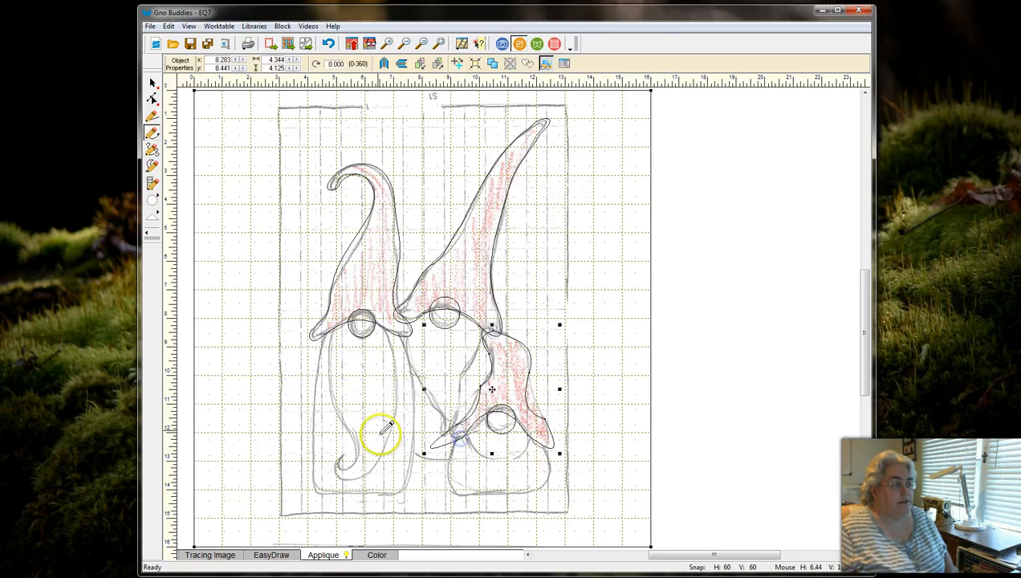
# Reshape the short hat's top, right edge and right brim corner to follow the sketch
pyautogui.click(153, 98)
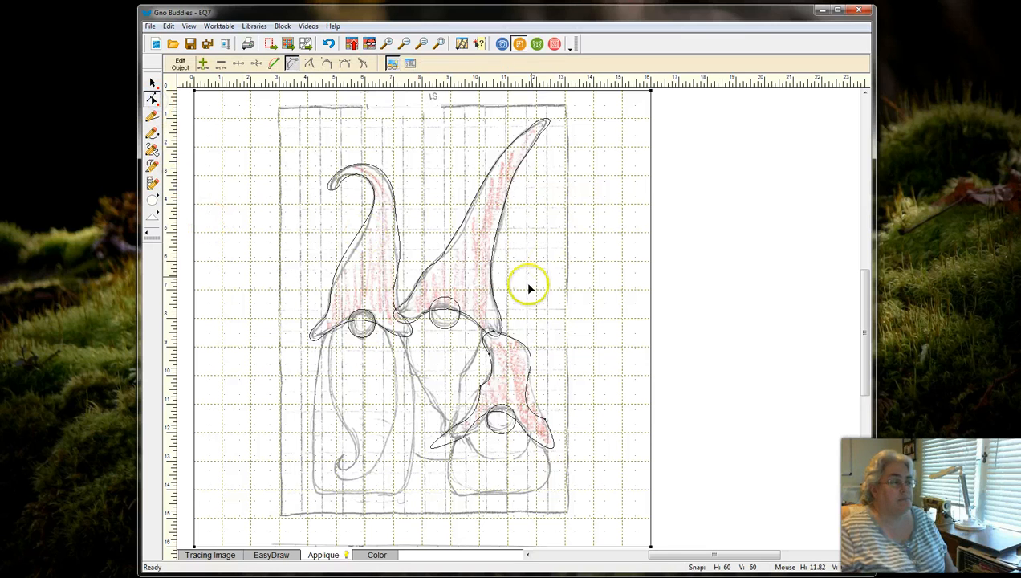
pyautogui.click(482, 343)
pyautogui.click(475, 337)
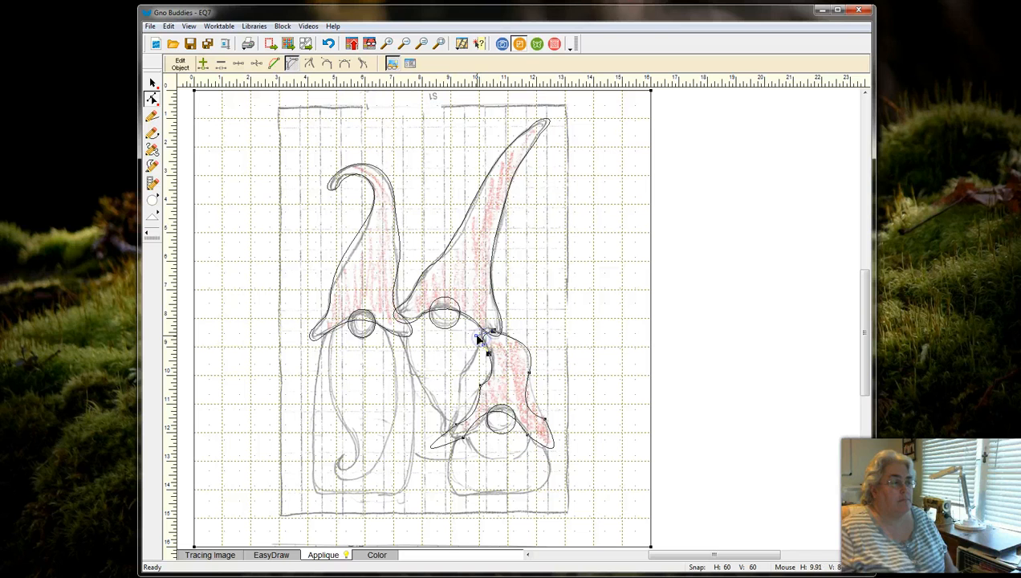
pyautogui.click(531, 353)
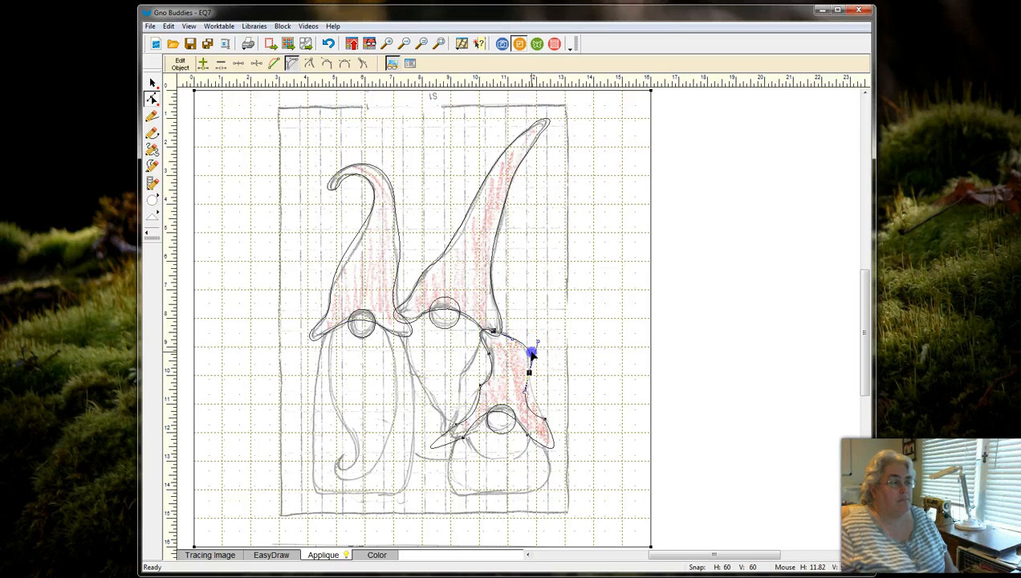
pyautogui.moveTo(539, 343); pyautogui.dragTo(535, 345)
pyautogui.click(532, 412)
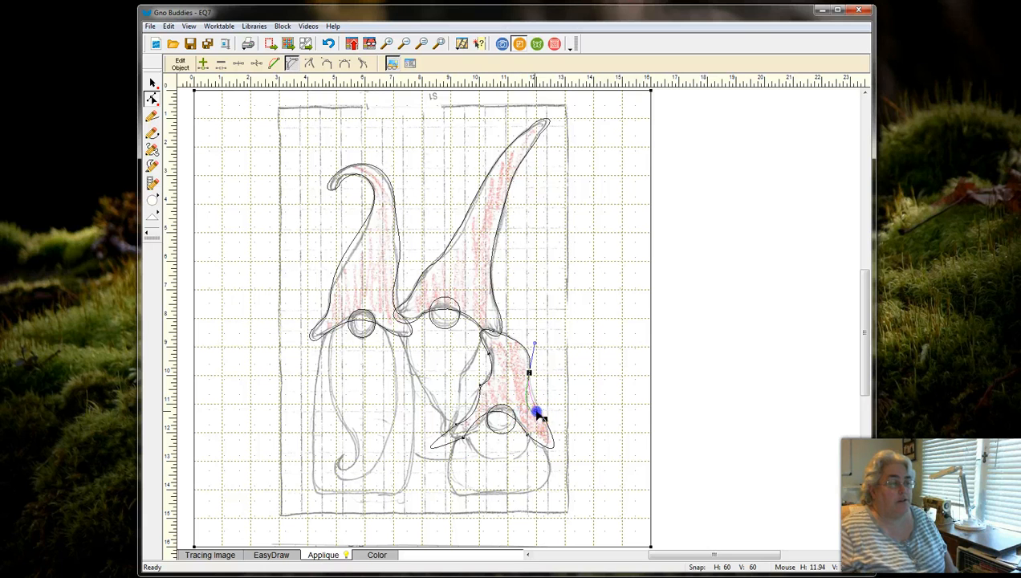
pyautogui.moveTo(538, 402); pyautogui.dragTo(536, 400)
pyautogui.click(554, 447)
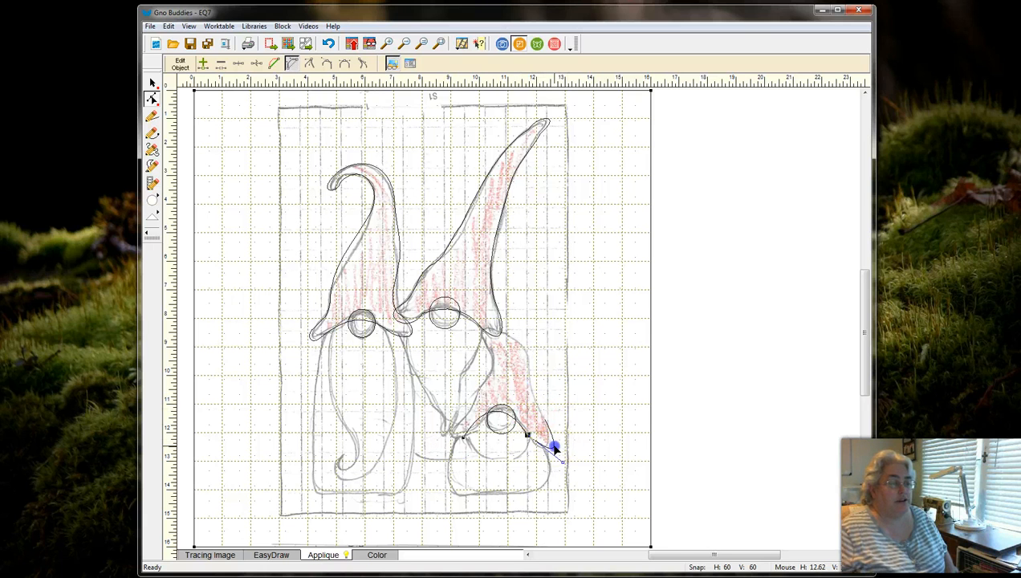
pyautogui.moveTo(562, 463)
pyautogui.mouseDown()
pyautogui.moveTo(549, 464)
pyautogui.moveTo(563, 447)
pyautogui.mouseUp()
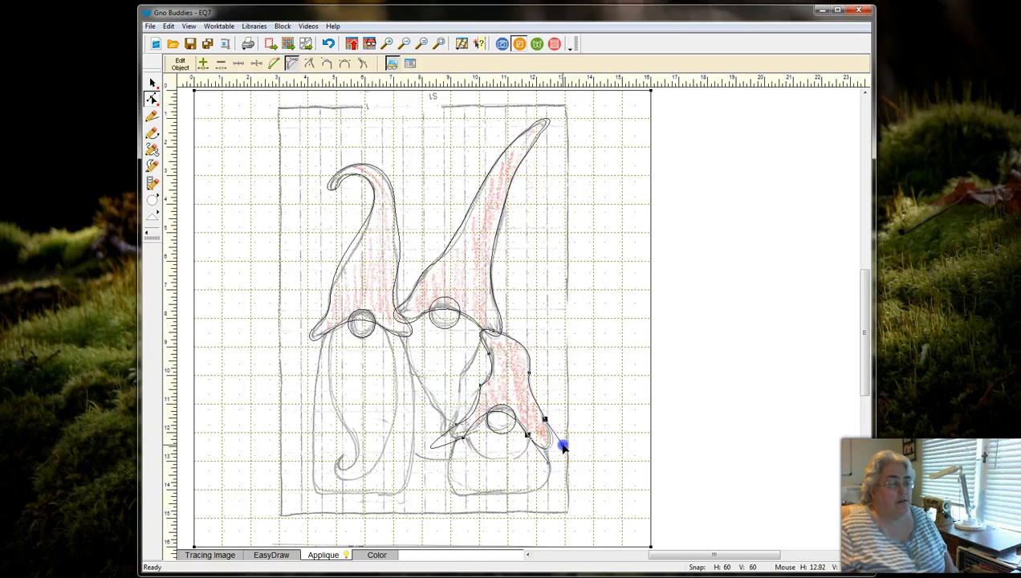
# Pull in the short hat's left brim corner, fit its wavy left edge to the sketch, and hide the tracing image
pyautogui.click(474, 424)
pyautogui.moveTo(485, 409); pyautogui.dragTo(449, 416)
pyautogui.moveTo(413, 457); pyautogui.dragTo(446, 453)
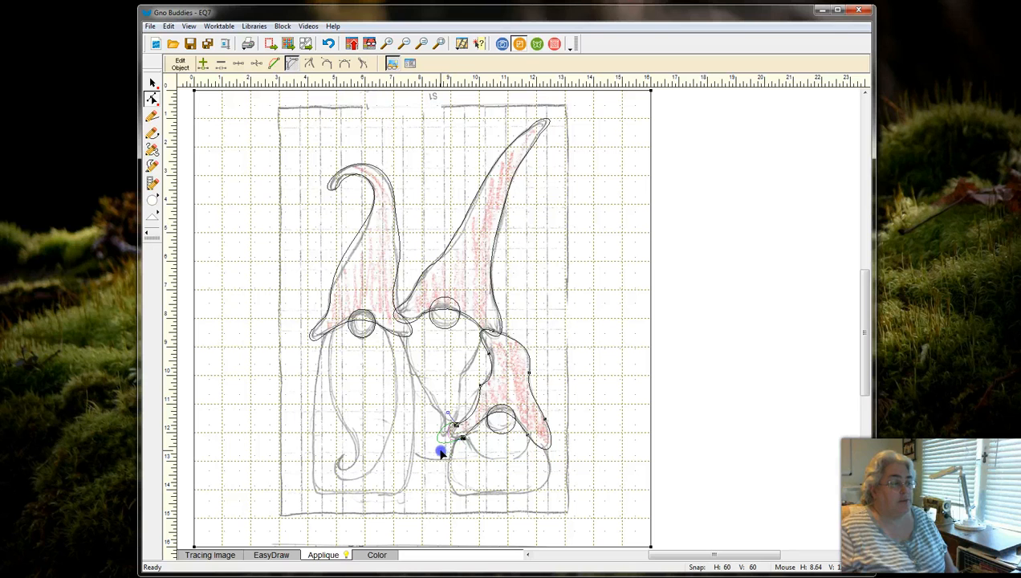
pyautogui.click(470, 415)
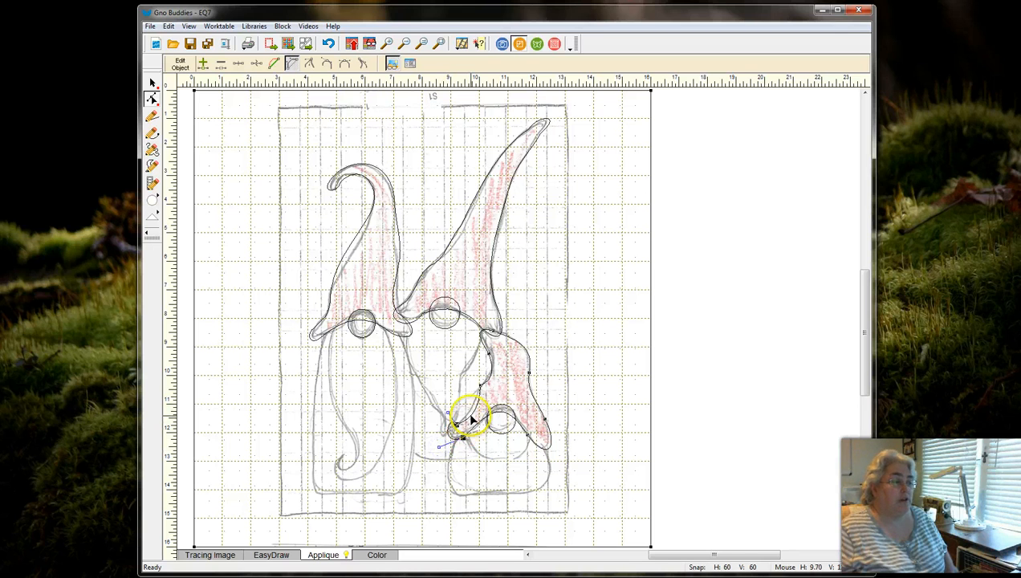
pyautogui.moveTo(465, 414); pyautogui.dragTo(495, 369)
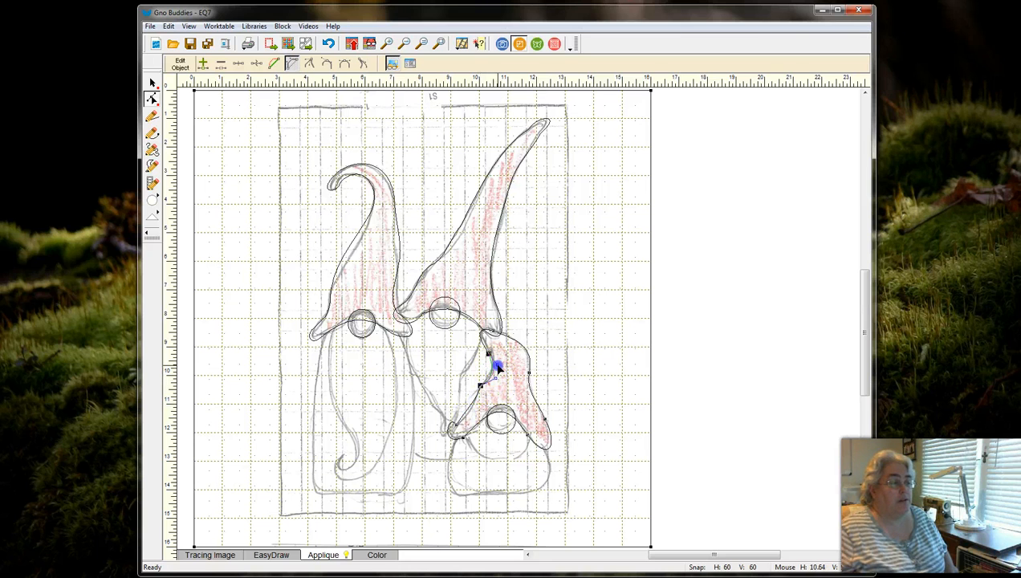
pyautogui.click(473, 408)
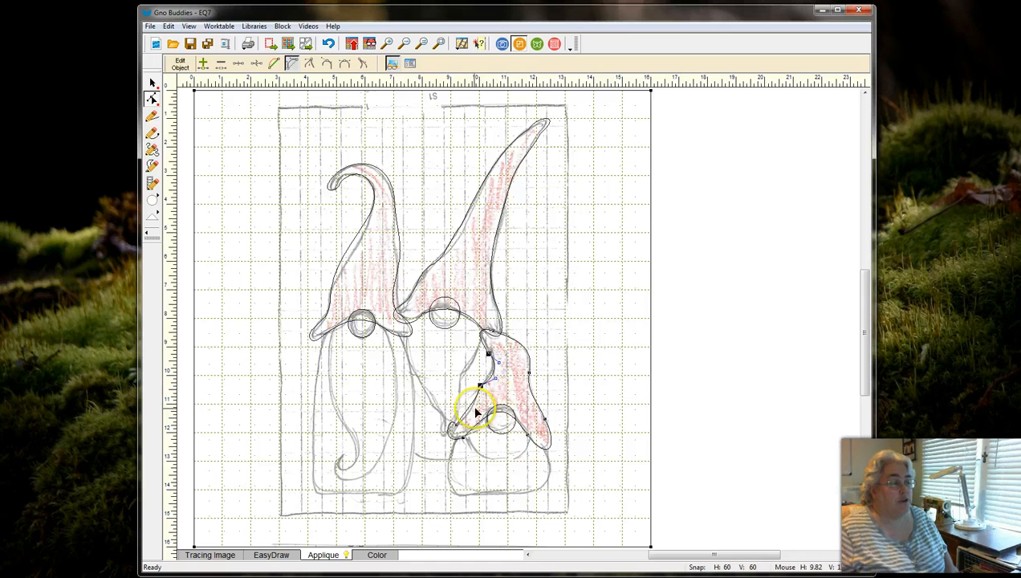
pyautogui.moveTo(473, 411); pyautogui.dragTo(477, 403)
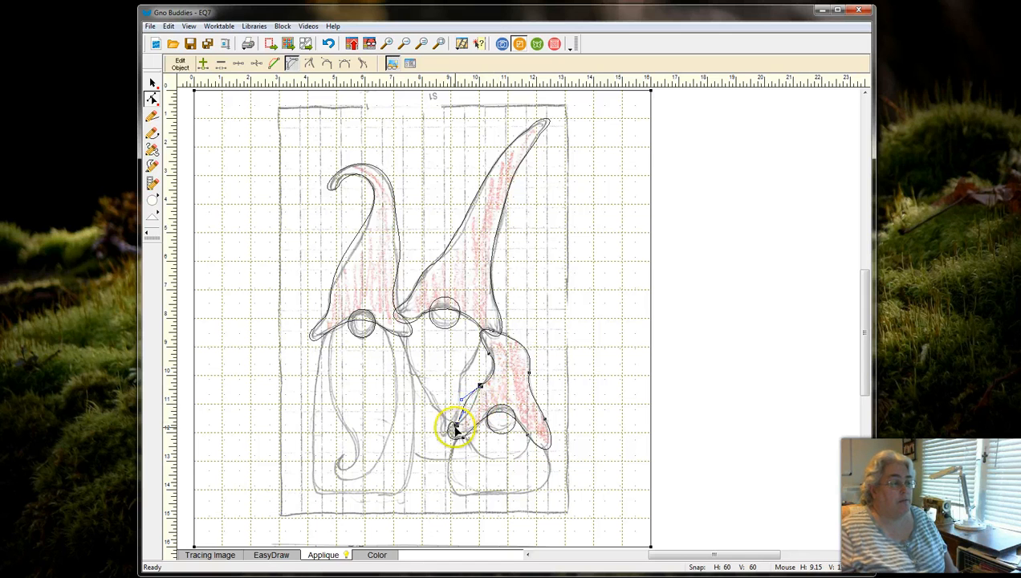
pyautogui.rightClick(540, 313)
pyautogui.click(583, 374)
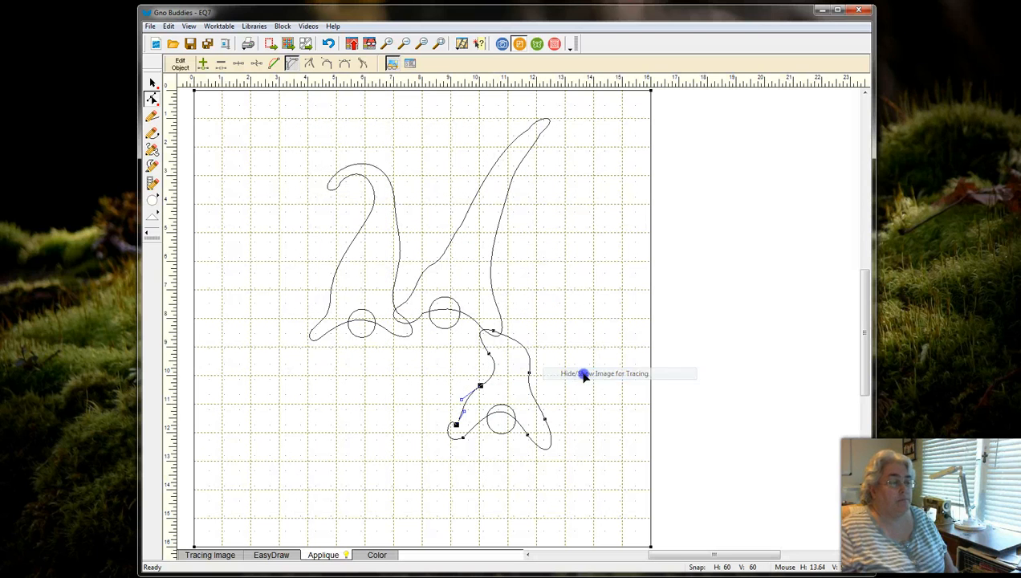
# Smooth the short hat's edge just above its left brim corner and make that corner rounder
pyautogui.click(579, 376)
pyautogui.click(469, 421)
pyautogui.moveTo(460, 424)
pyautogui.mouseDown()
pyautogui.moveTo(495, 420)
pyautogui.moveTo(444, 411)
pyautogui.moveTo(457, 428)
pyautogui.moveTo(474, 412)
pyautogui.mouseUp()
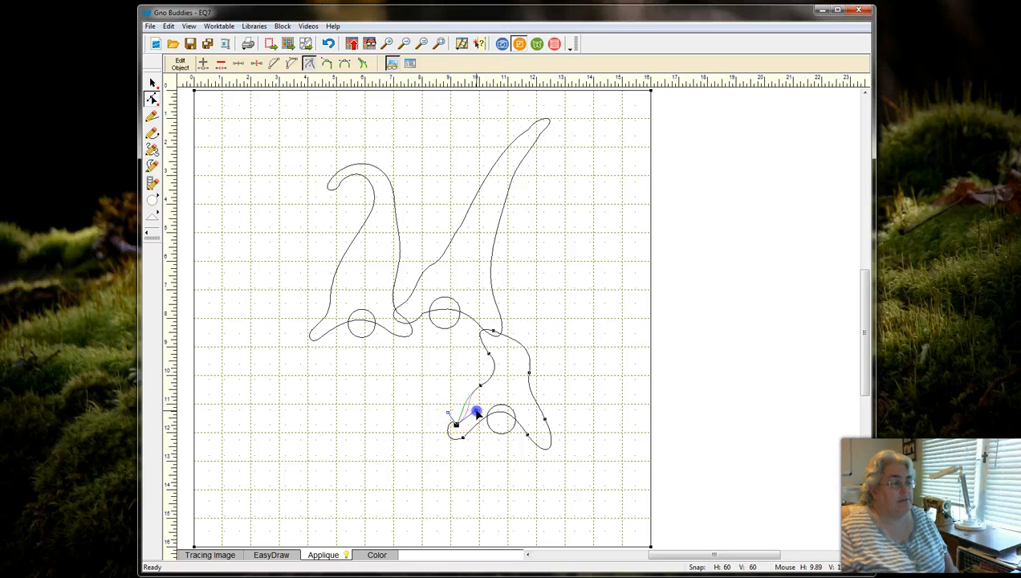
pyautogui.click(444, 392)
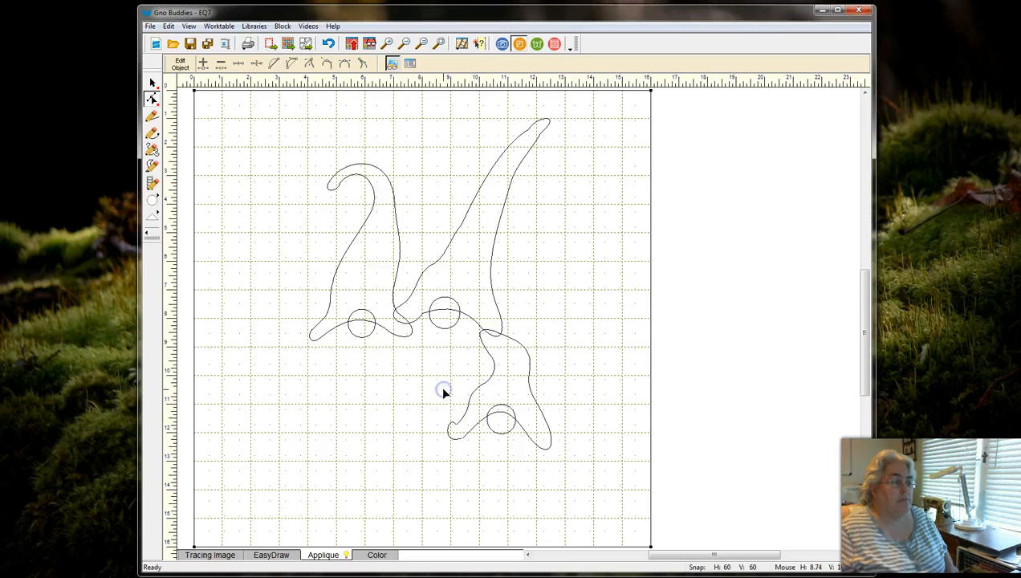
pyautogui.click(457, 424)
pyautogui.moveTo(457, 425); pyautogui.dragTo(449, 434)
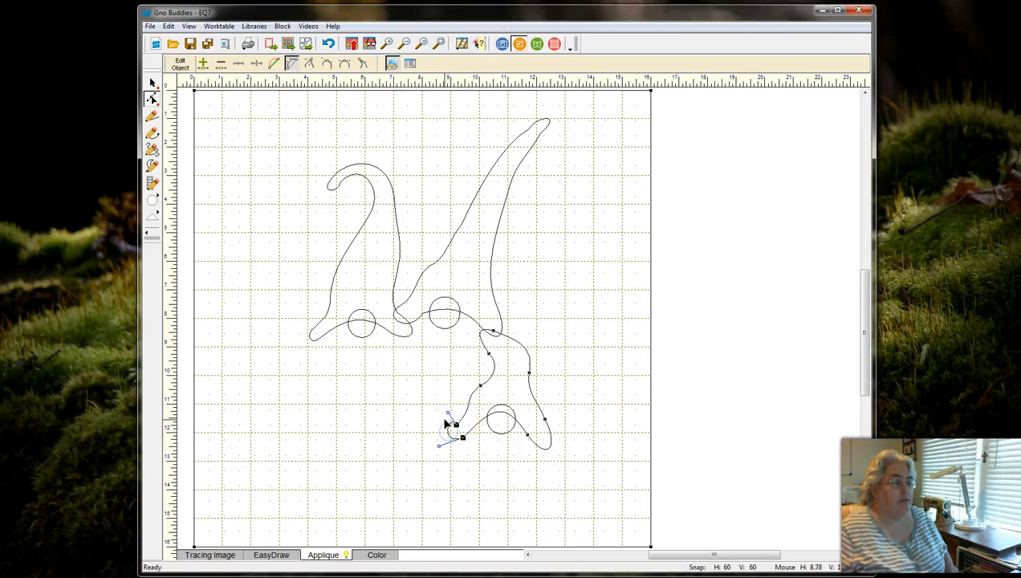
pyautogui.click(448, 400)
pyautogui.click(450, 432)
pyautogui.moveTo(442, 423); pyautogui.dragTo(442, 456)
pyautogui.click(589, 333)
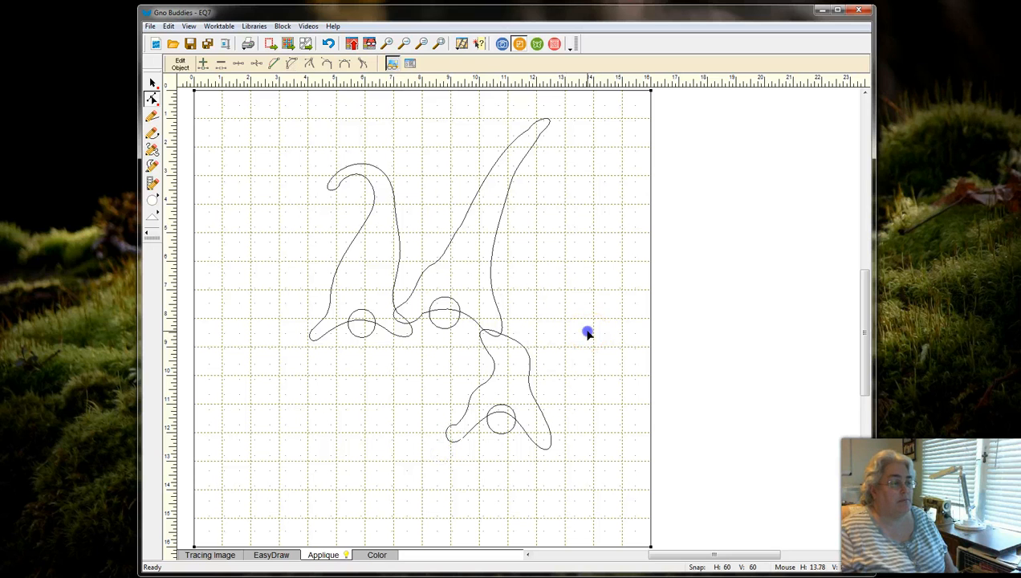
# Show the tracing image and trace the left gnome's curled beard as a closed curved outline about 2.7 × 6.4
pyautogui.rightClick(588, 336)
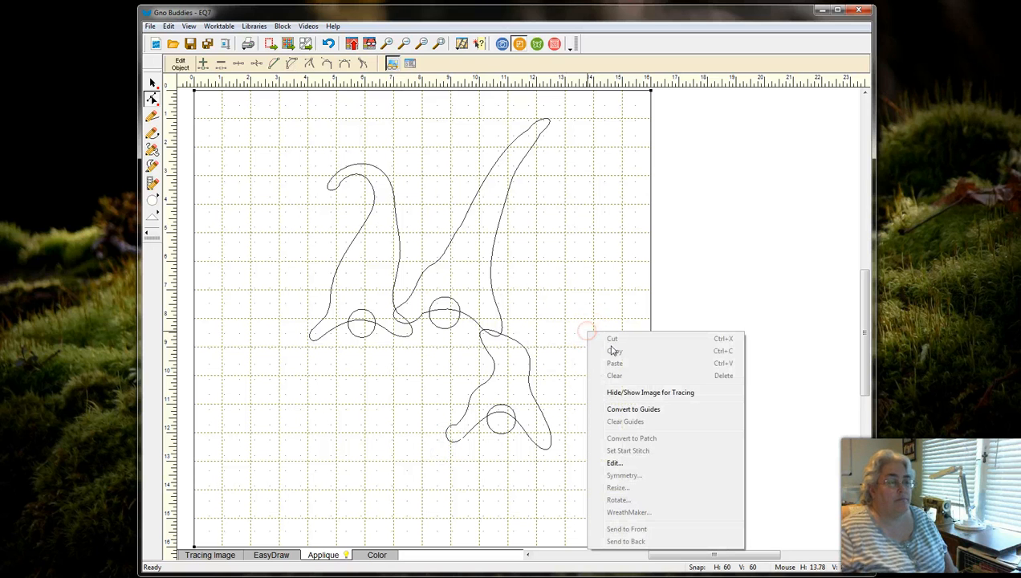
pyautogui.click(633, 392)
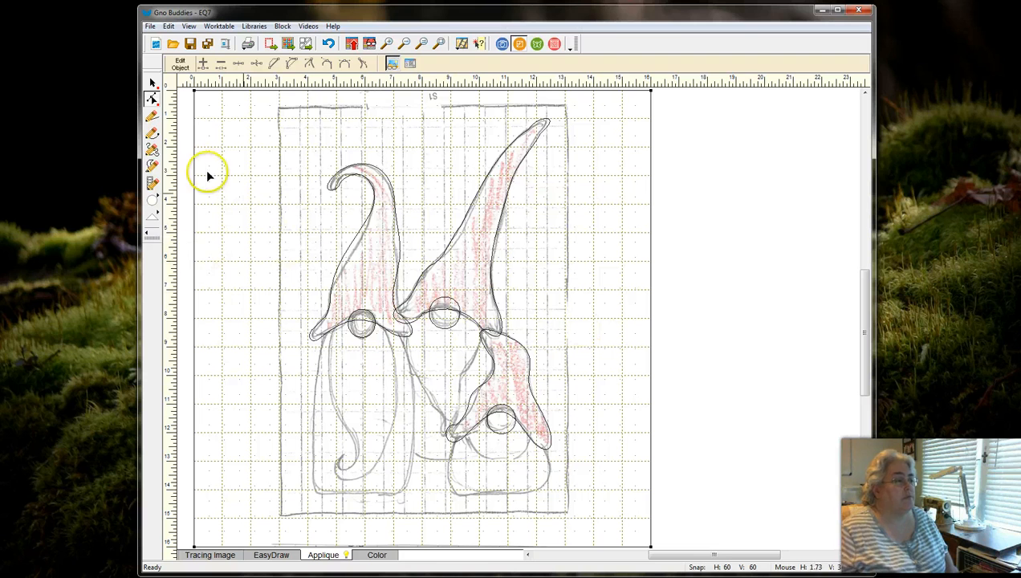
pyautogui.click(150, 134)
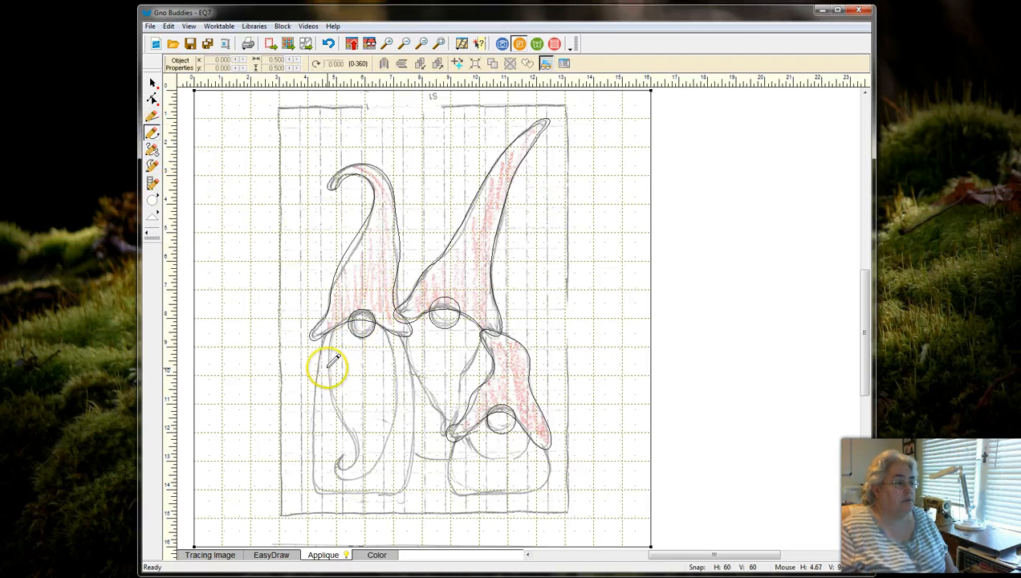
pyautogui.moveTo(329, 366)
pyautogui.mouseDown()
pyautogui.moveTo(329, 329)
pyautogui.moveTo(375, 318)
pyautogui.moveTo(394, 351)
pyautogui.mouseUp()
pyautogui.click(394, 372)
pyautogui.moveTo(382, 456)
pyautogui.mouseDown()
pyautogui.moveTo(359, 481)
pyautogui.moveTo(331, 465)
pyautogui.moveTo(337, 455)
pyautogui.moveTo(352, 467)
pyautogui.moveTo(362, 443)
pyautogui.moveTo(331, 362)
pyautogui.mouseUp()
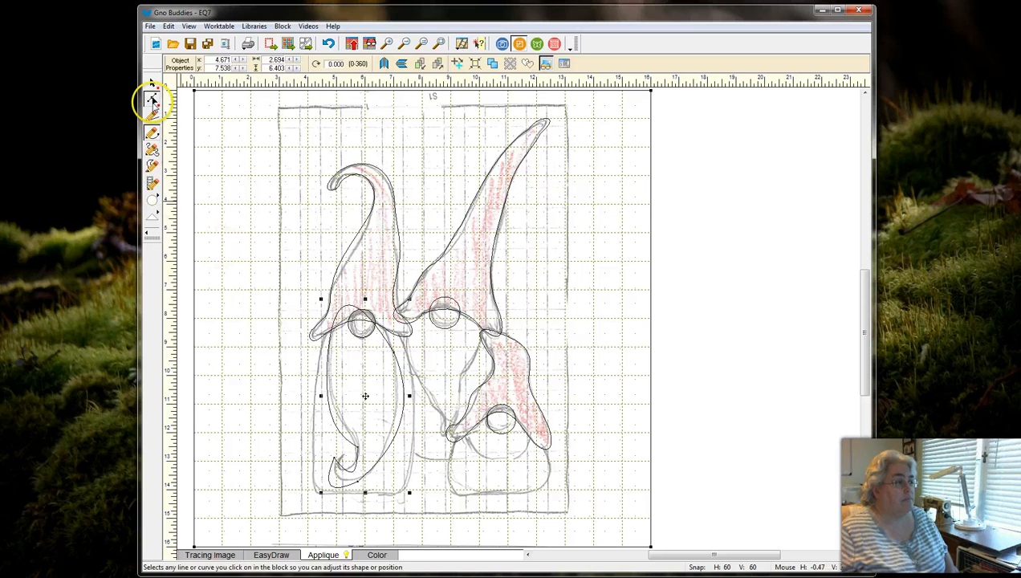
# Reshape the top of the left gnome's beard and its curled tip to follow the sketch
pyautogui.click(151, 98)
pyautogui.click(346, 312)
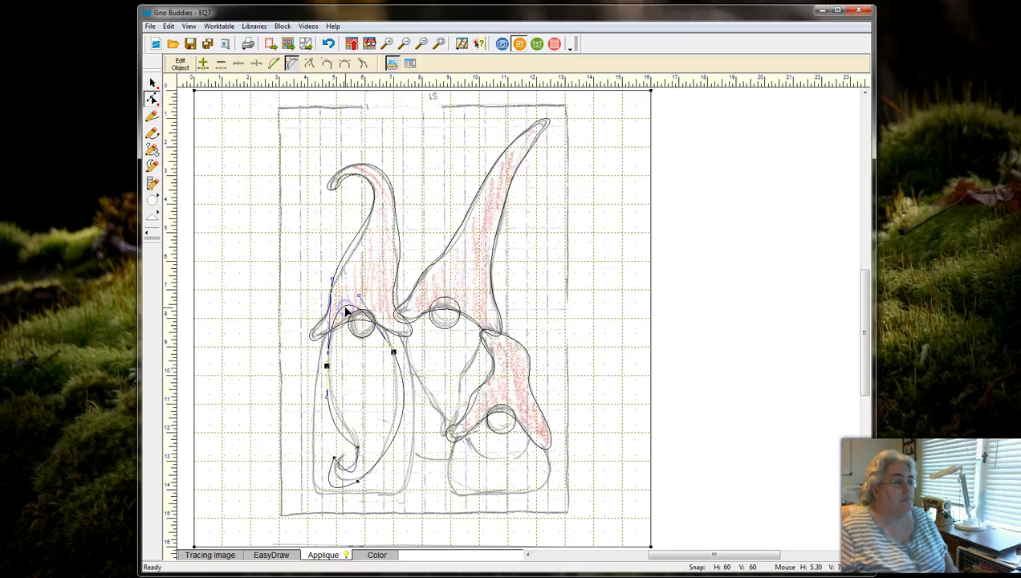
pyautogui.moveTo(360, 297); pyautogui.dragTo(393, 308)
pyautogui.click(337, 434)
pyautogui.moveTo(326, 435); pyautogui.dragTo(343, 491)
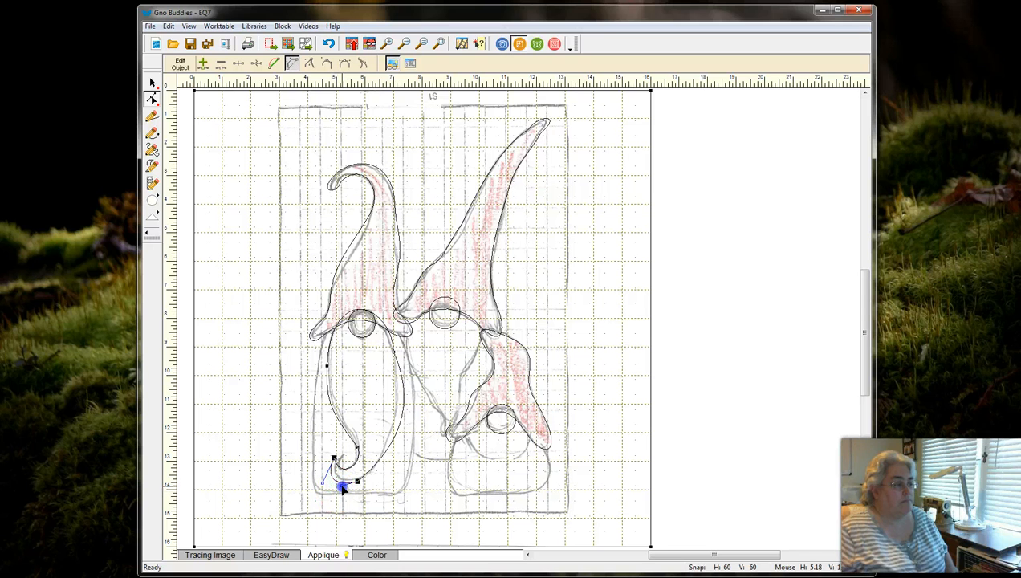
# Pull in the right edge of the left gnome's beard and adjust its top curve beneath the hat brim
pyautogui.click(399, 431)
pyautogui.moveTo(418, 407); pyautogui.dragTo(405, 395)
pyautogui.moveTo(399, 445); pyautogui.dragTo(396, 465)
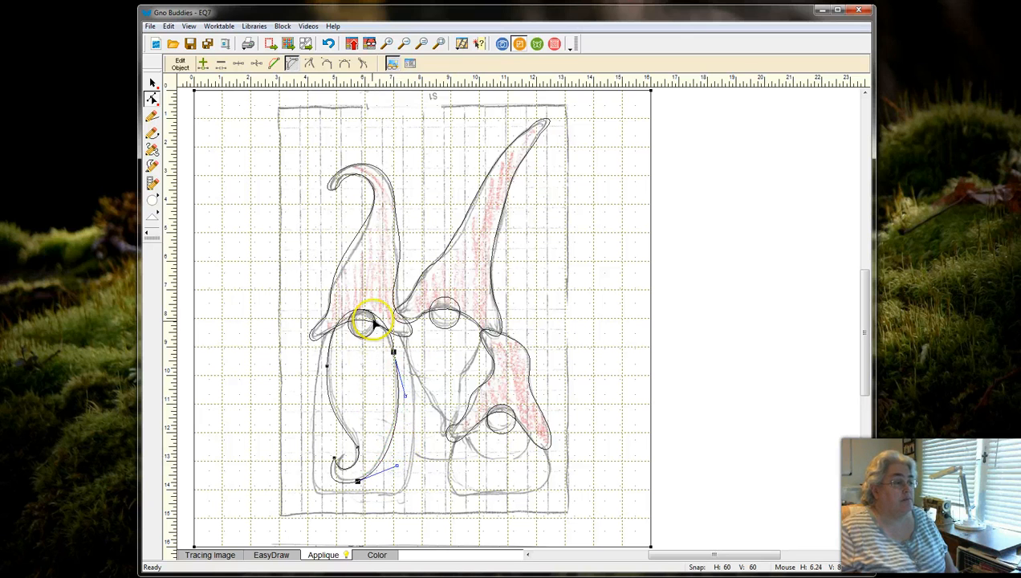
pyautogui.click(379, 320)
pyautogui.click(391, 311)
pyautogui.moveTo(390, 304); pyautogui.dragTo(389, 303)
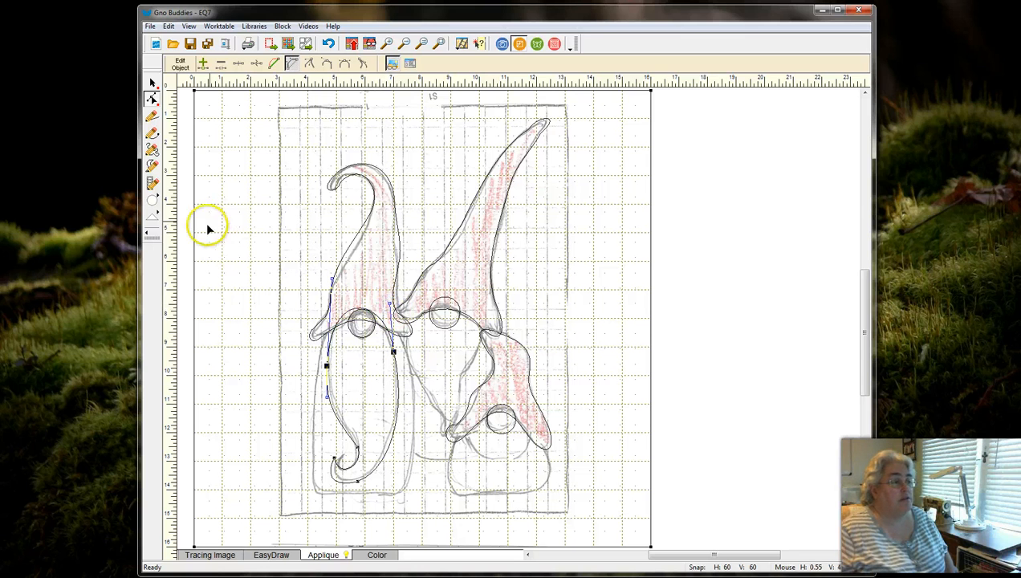
# Trace the middle gnome's beard as a closed curved outline and switch to editing its shape
pyautogui.click(152, 143)
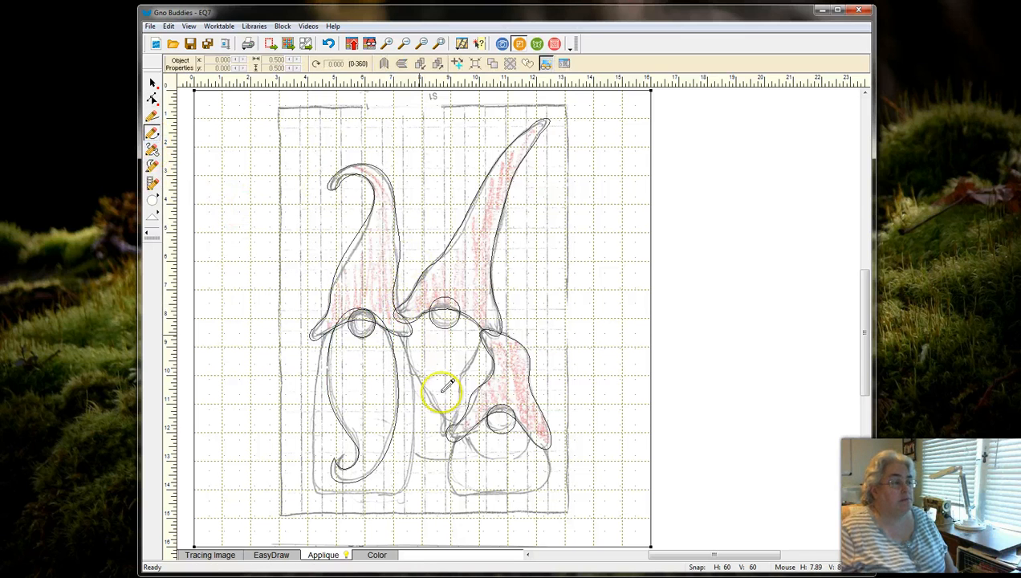
pyautogui.moveTo(433, 399)
pyautogui.mouseDown()
pyautogui.moveTo(443, 434)
pyautogui.moveTo(463, 426)
pyautogui.moveTo(461, 391)
pyautogui.moveTo(484, 320)
pyautogui.moveTo(485, 335)
pyautogui.moveTo(486, 318)
pyautogui.moveTo(468, 304)
pyautogui.moveTo(416, 307)
pyautogui.moveTo(398, 321)
pyautogui.moveTo(429, 401)
pyautogui.mouseUp()
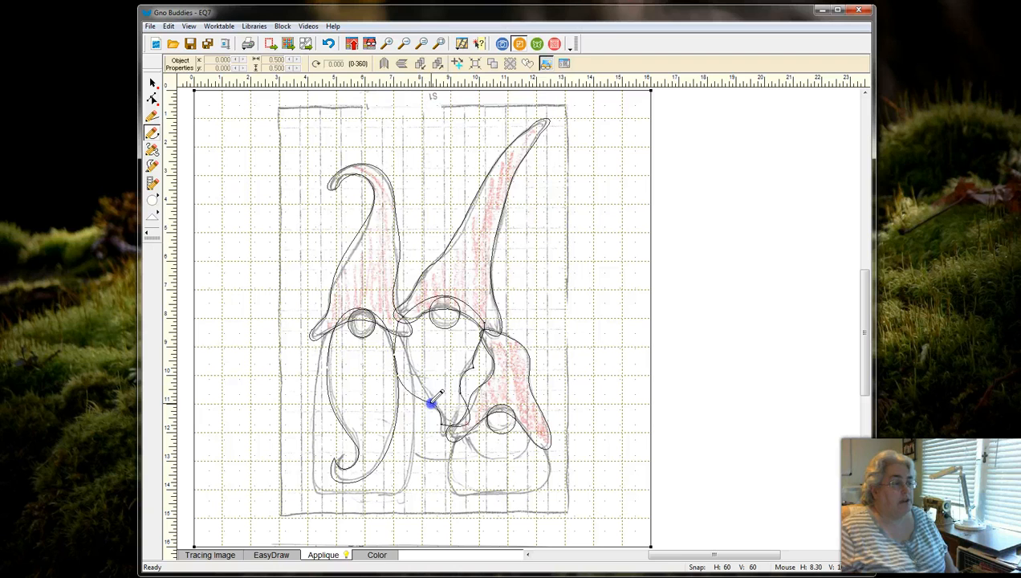
pyautogui.click(153, 99)
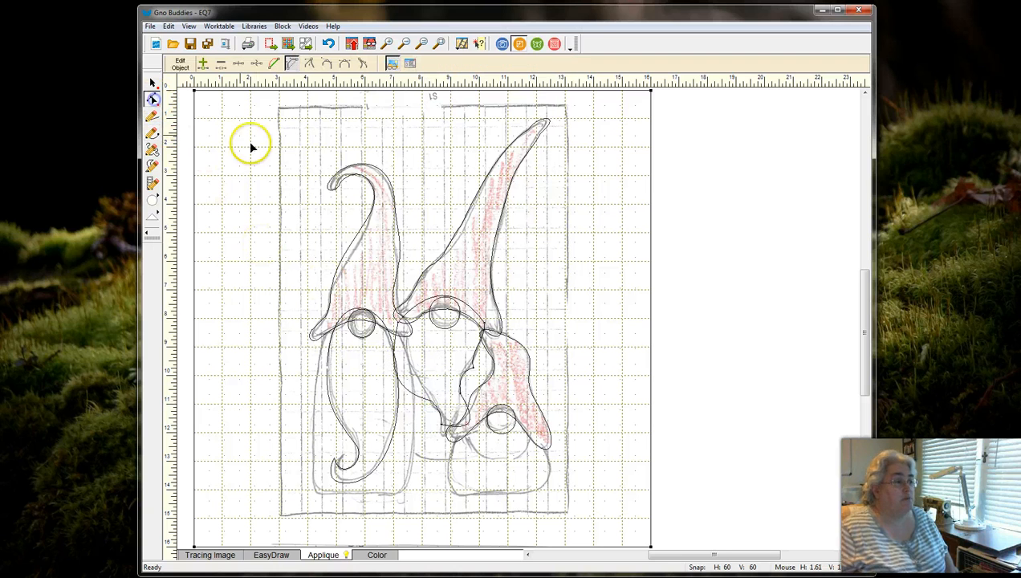
# Reshape the top curve, side edges and pointed tip of the middle gnome's beard to follow the sketch
pyautogui.click(457, 305)
pyautogui.moveTo(472, 307); pyautogui.dragTo(436, 288)
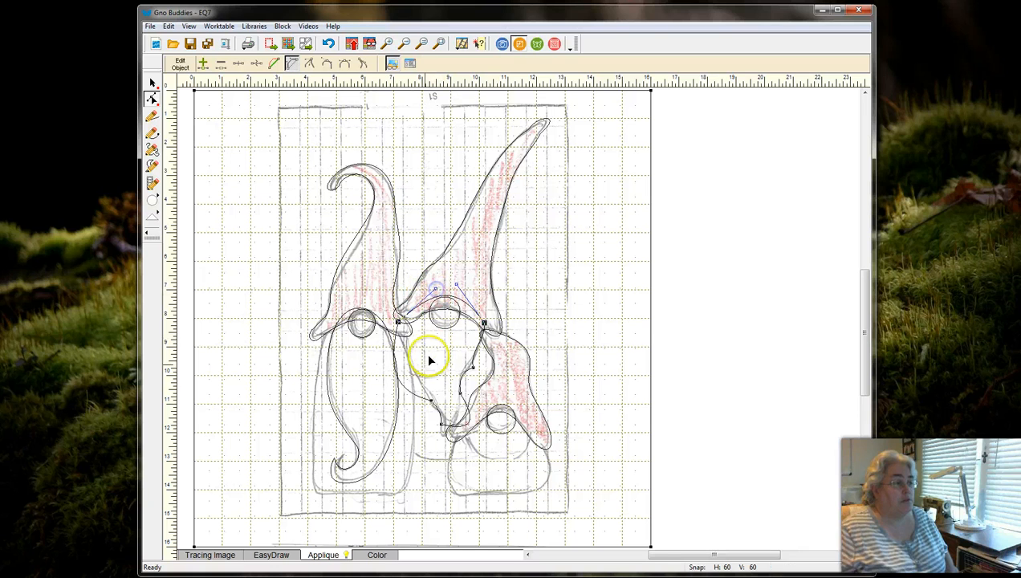
pyautogui.click(413, 395)
pyautogui.moveTo(386, 393); pyautogui.dragTo(418, 404)
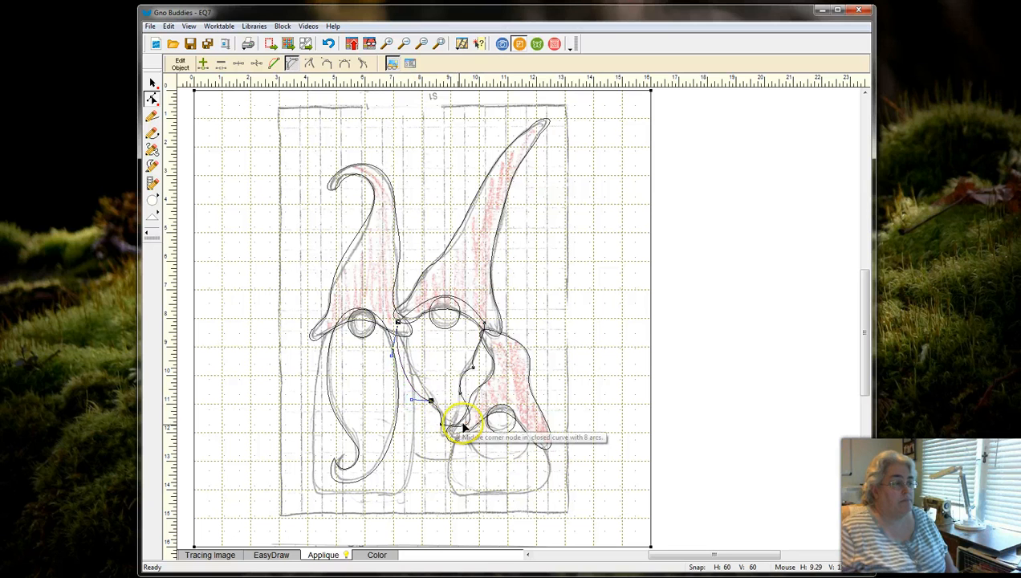
pyautogui.moveTo(470, 383); pyautogui.dragTo(478, 355)
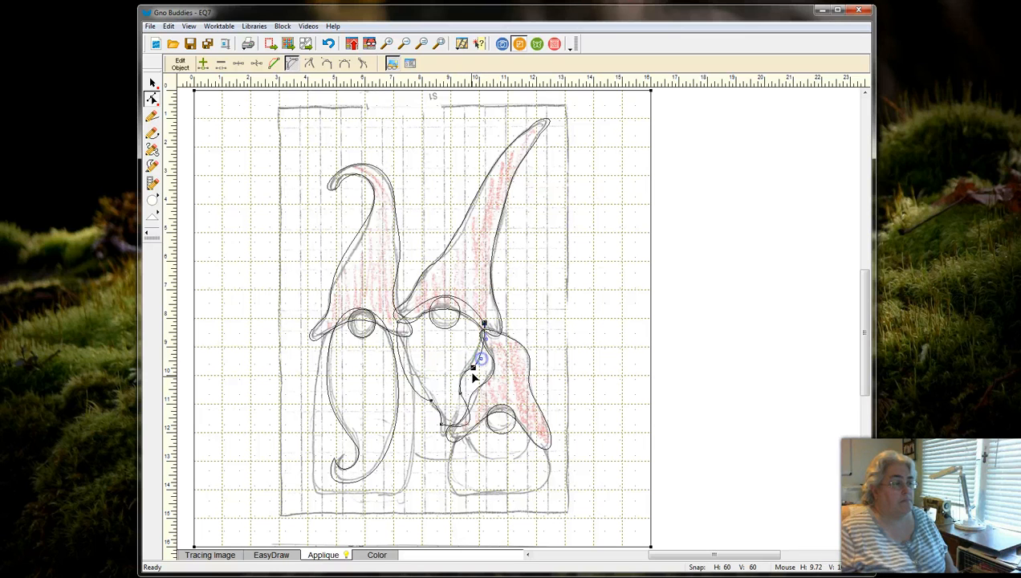
pyautogui.click(465, 427)
pyautogui.moveTo(477, 436); pyautogui.dragTo(447, 451)
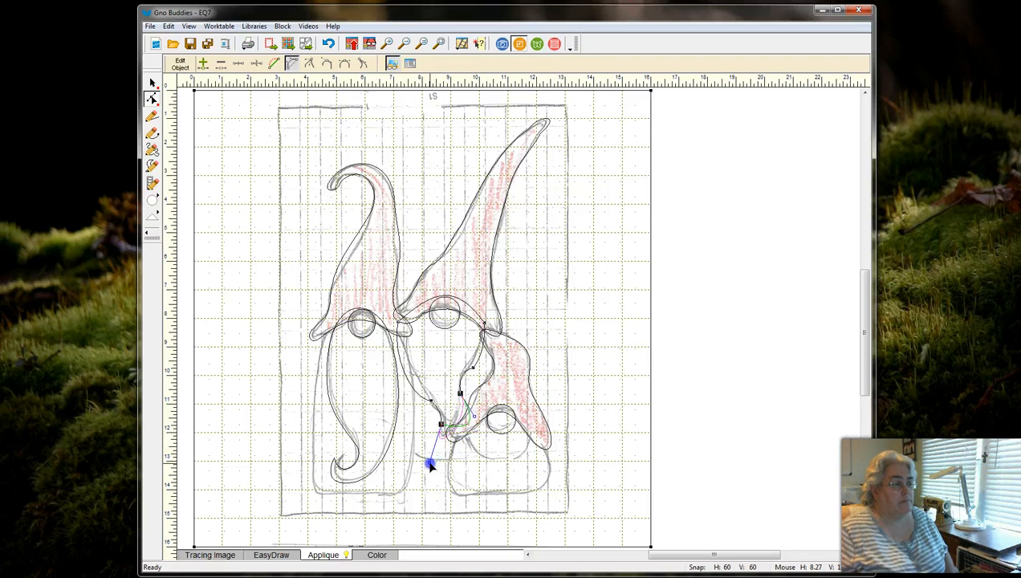
# With the tracing image temporarily hidden, refine the left edge and top curve of the middle gnome's beard
pyautogui.rightClick(546, 248)
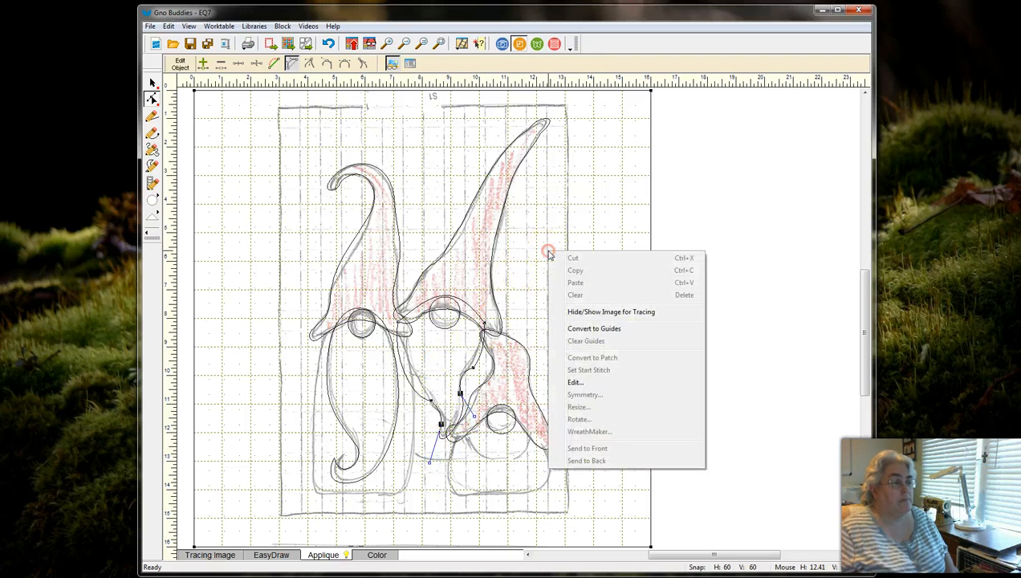
pyautogui.click(576, 312)
pyautogui.click(430, 372)
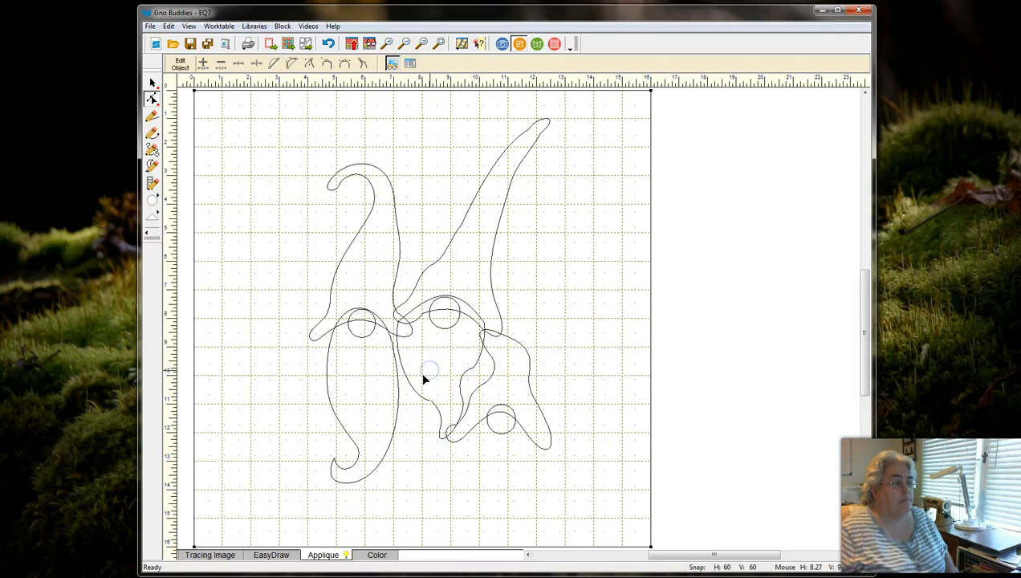
pyautogui.click(416, 392)
pyautogui.moveTo(414, 406); pyautogui.dragTo(401, 394)
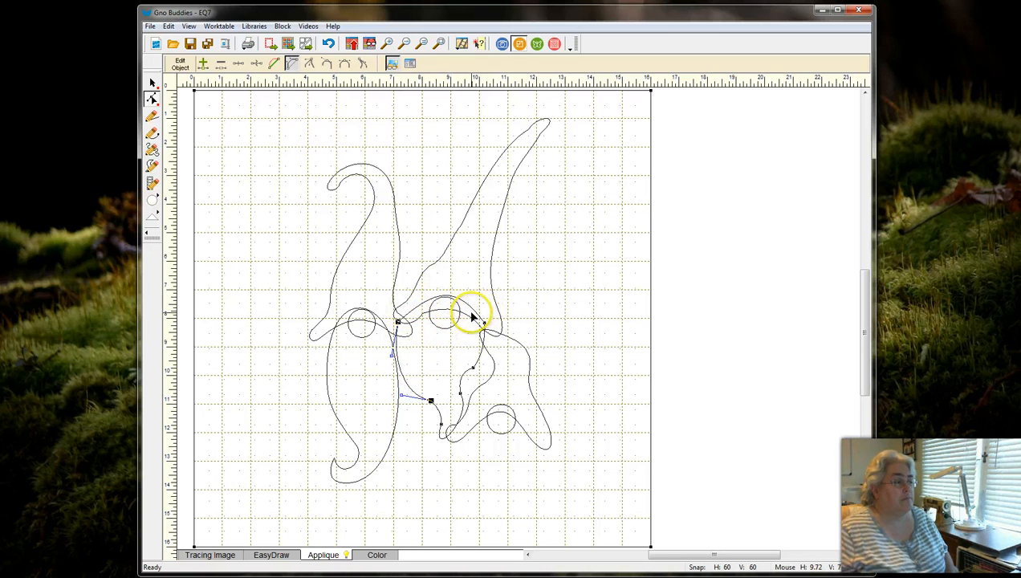
pyautogui.moveTo(471, 309)
pyautogui.mouseDown()
pyautogui.moveTo(441, 307)
pyautogui.moveTo(451, 318)
pyautogui.moveTo(462, 297)
pyautogui.moveTo(468, 309)
pyautogui.mouseUp()
pyautogui.rightClick(595, 286)
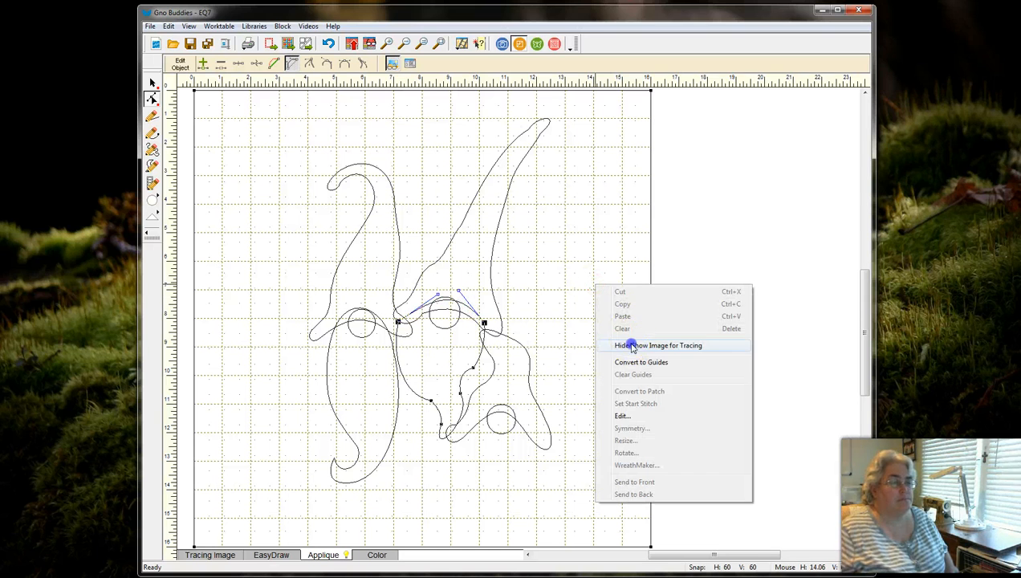
pyautogui.click(632, 345)
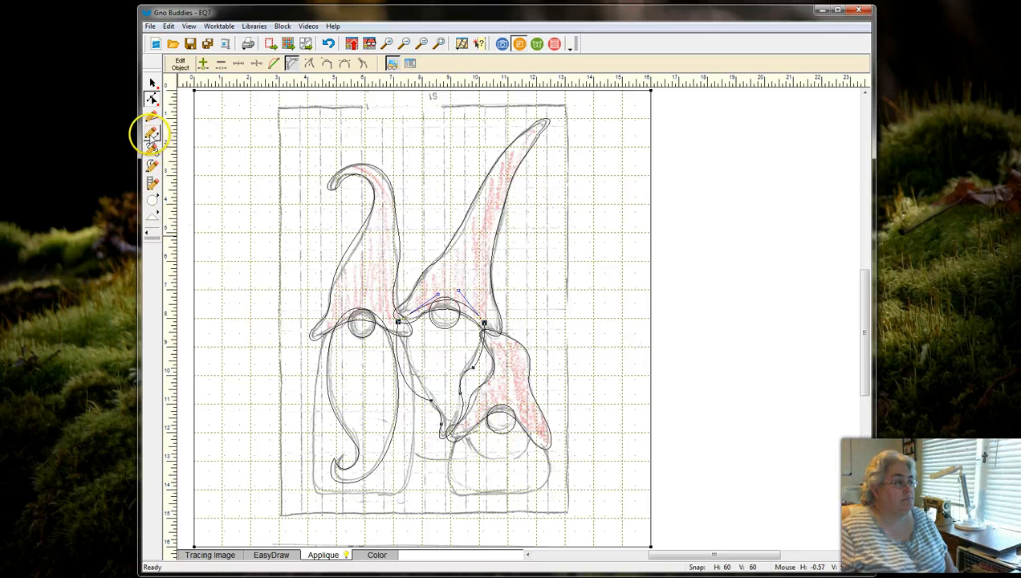
# Trace the right gnome's beard as a closed curved outline about 2.4 × 2.4 beneath its hat
pyautogui.click(150, 135)
pyautogui.moveTo(464, 428)
pyautogui.mouseDown()
pyautogui.moveTo(469, 448)
pyautogui.moveTo(534, 444)
pyautogui.moveTo(535, 434)
pyautogui.mouseUp()
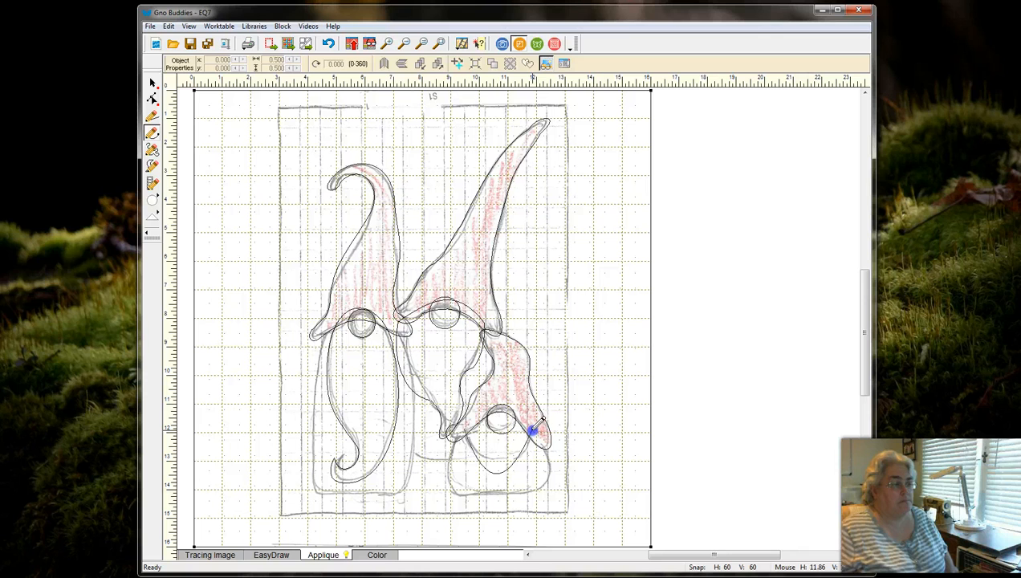
pyautogui.click(532, 432)
pyautogui.click(531, 431)
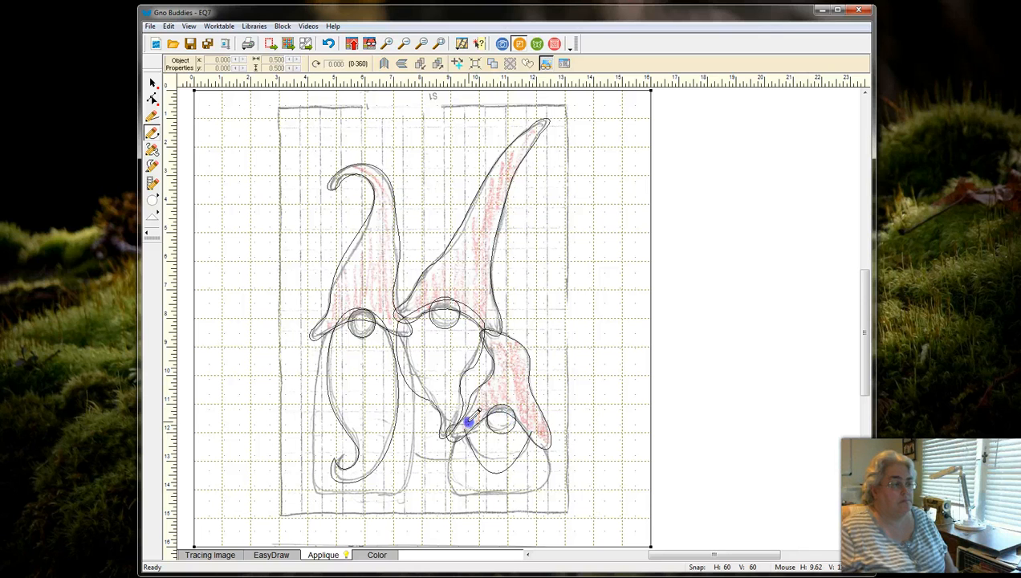
pyautogui.moveTo(465, 431); pyautogui.dragTo(466, 430)
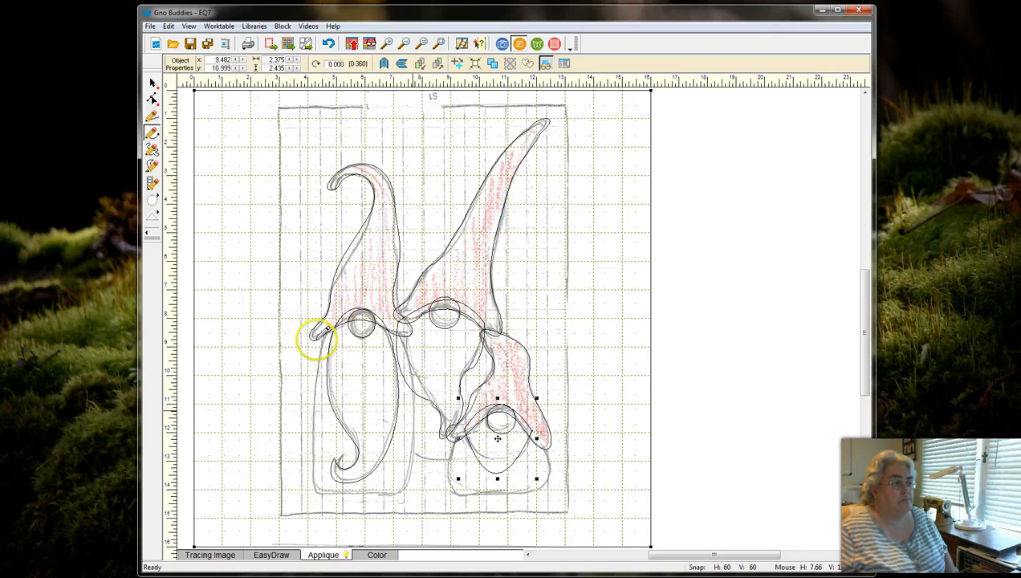
# Round the lower edge of the right gnome's beard and adjust its top curve around the nose
pyautogui.click(153, 98)
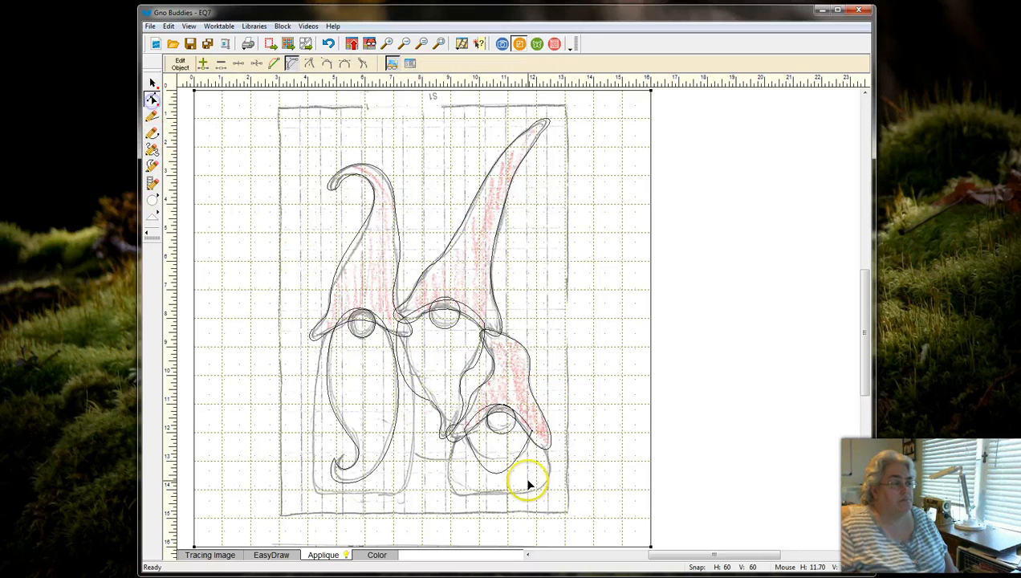
pyautogui.click(489, 481)
pyautogui.moveTo(486, 491); pyautogui.dragTo(529, 479)
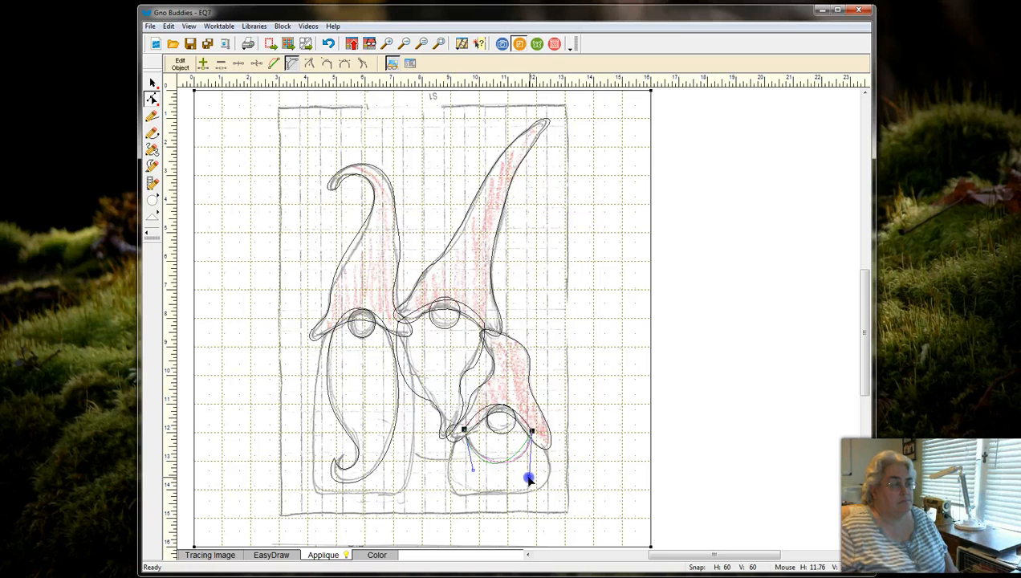
pyautogui.click(483, 412)
pyautogui.moveTo(482, 409); pyautogui.dragTo(488, 411)
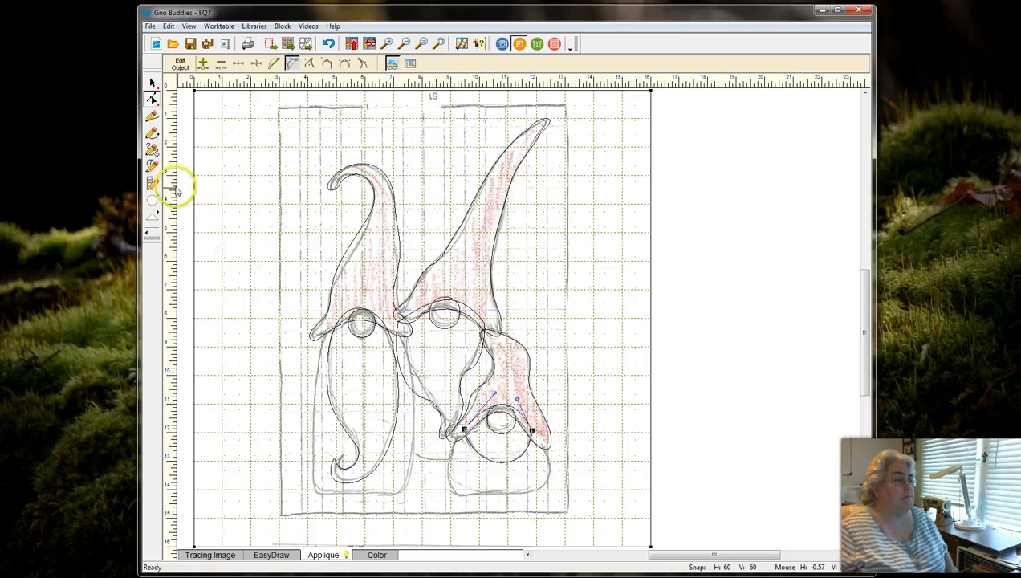
# Trace the left gnome's body around its beard as a closed curved outline about 3.8 × 7.2
pyautogui.click(153, 132)
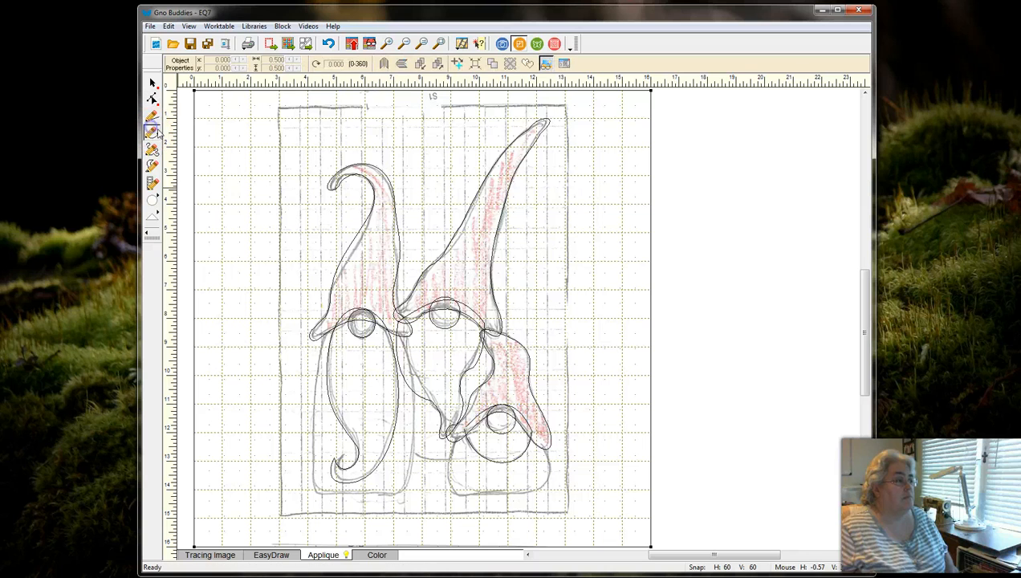
pyautogui.click(316, 488)
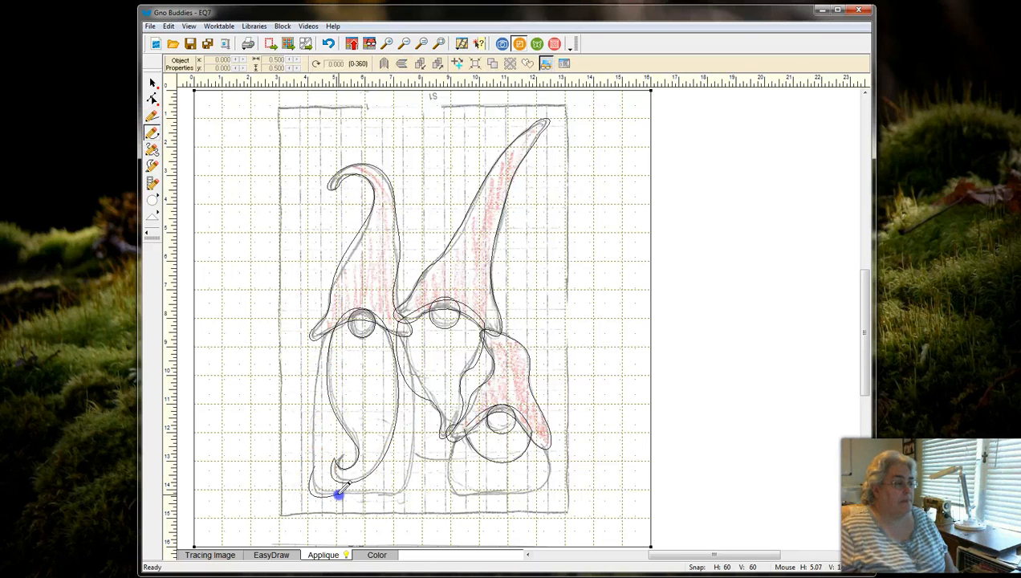
pyautogui.moveTo(340, 494); pyautogui.dragTo(397, 496)
pyautogui.moveTo(412, 454)
pyautogui.mouseDown()
pyautogui.moveTo(391, 354)
pyautogui.moveTo(320, 308)
pyautogui.moveTo(314, 470)
pyautogui.mouseUp()
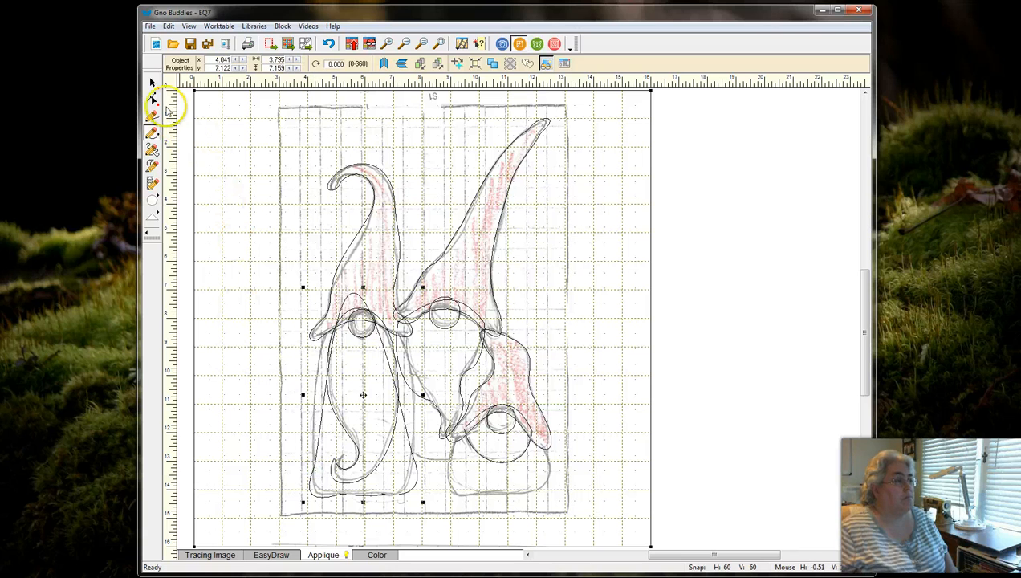
# Widen the upper arc of the left gnome's body outline so its sides follow the sketch up beneath the hat
pyautogui.click(152, 98)
pyautogui.click(358, 298)
pyautogui.moveTo(341, 149); pyautogui.dragTo(412, 165)
pyautogui.moveTo(332, 352); pyautogui.dragTo(293, 296)
pyautogui.moveTo(379, 280); pyautogui.dragTo(424, 209)
pyautogui.moveTo(282, 313); pyautogui.dragTo(268, 307)
pyautogui.click(314, 495)
pyautogui.click(310, 369)
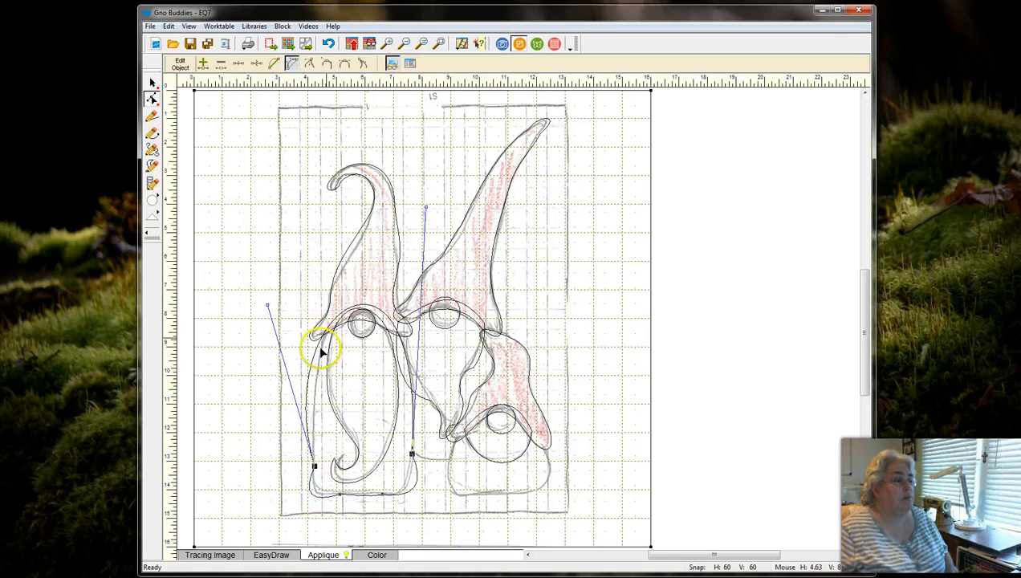
# Add two nodes to the upper arc of the left gnome's body outline, splitting it beneath the hat brim
pyautogui.rightClick(303, 369)
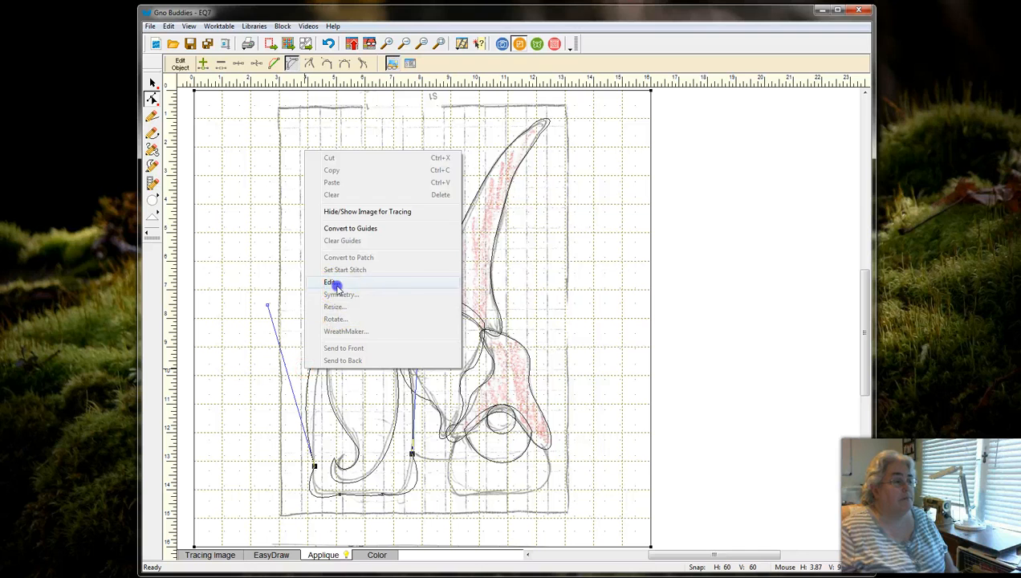
pyautogui.click(333, 284)
pyautogui.click(622, 402)
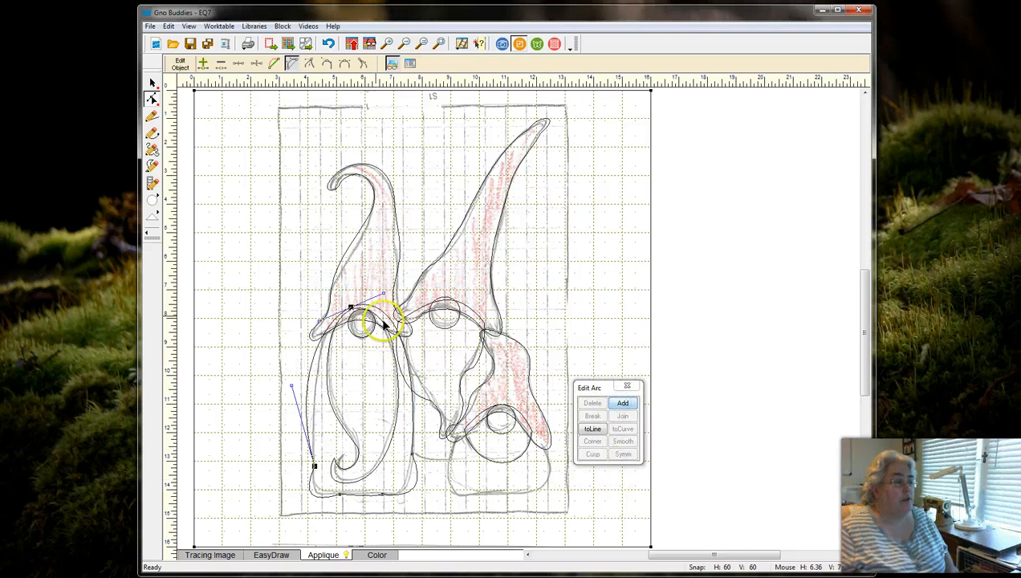
pyautogui.click(385, 313)
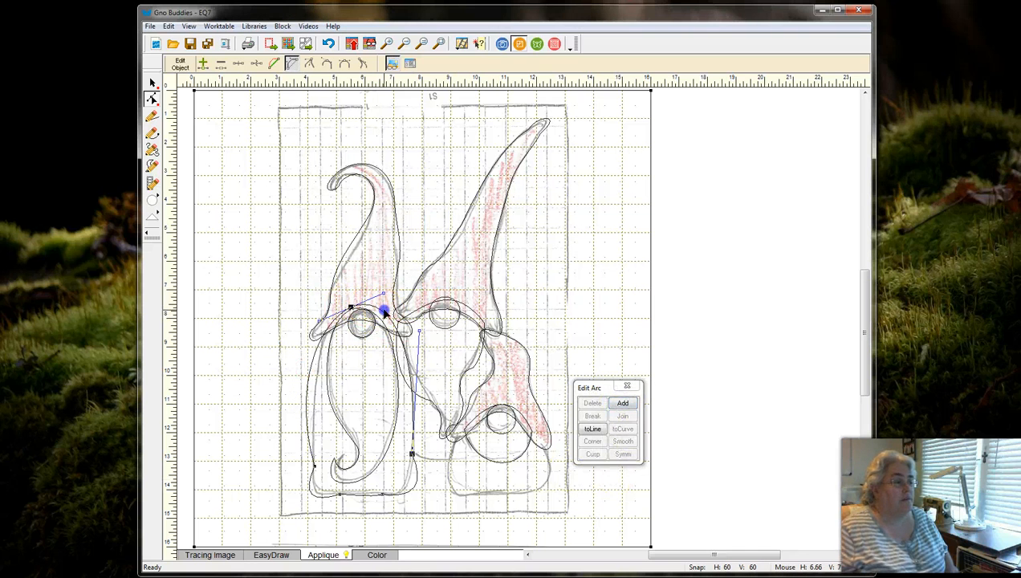
pyautogui.click(622, 402)
# Move the upper-left node of the left gnome's body along the hat brim and fit the left side to the sketch
pyautogui.click(352, 315)
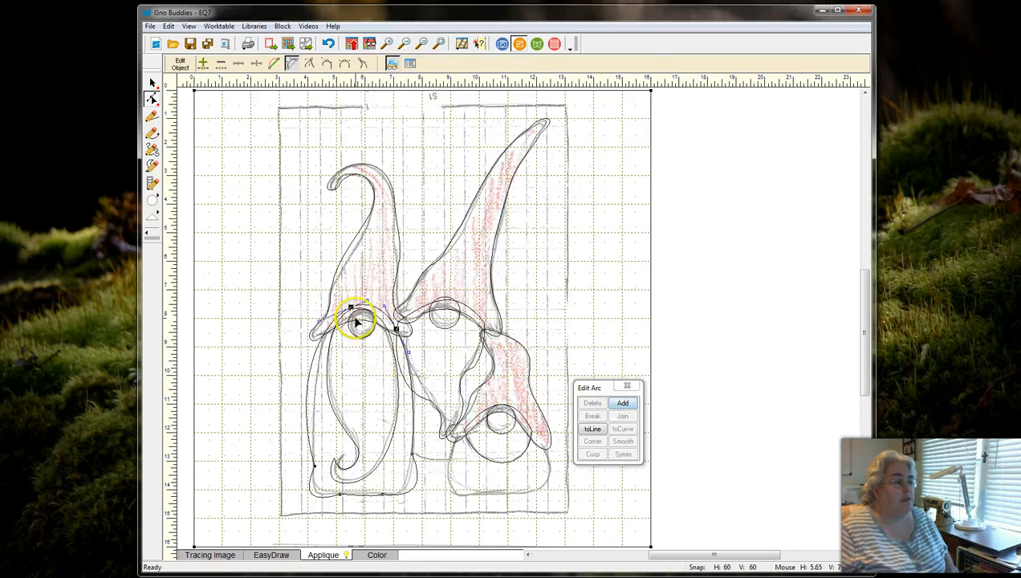
pyautogui.moveTo(354, 312); pyautogui.dragTo(313, 337)
pyautogui.click(303, 380)
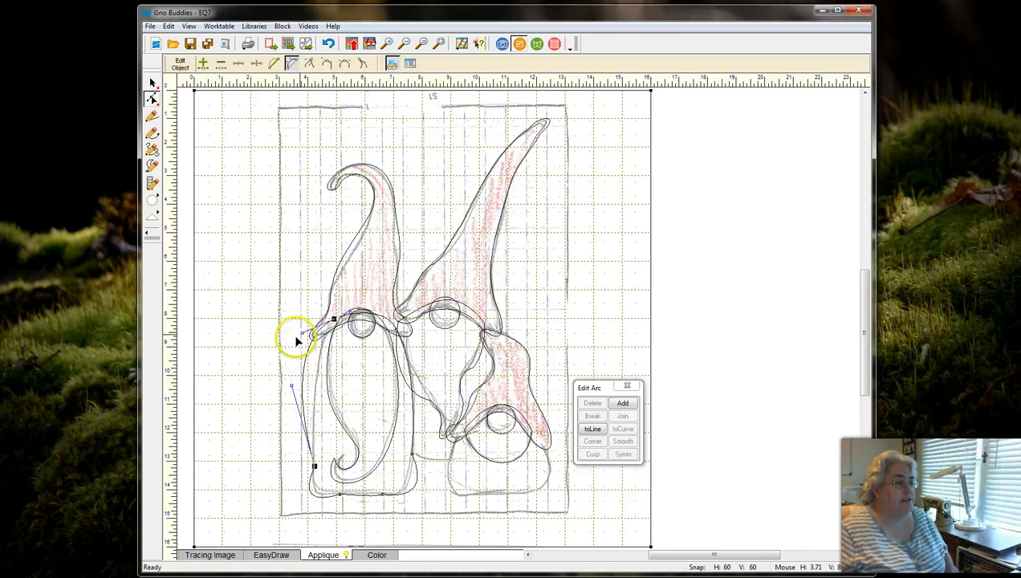
pyautogui.moveTo(301, 333); pyautogui.dragTo(320, 337)
pyautogui.moveTo(290, 387); pyautogui.dragTo(308, 390)
# Round both lower corners of the left gnome's body and flatten its bottom edge along the sketch line
pyautogui.click(323, 497)
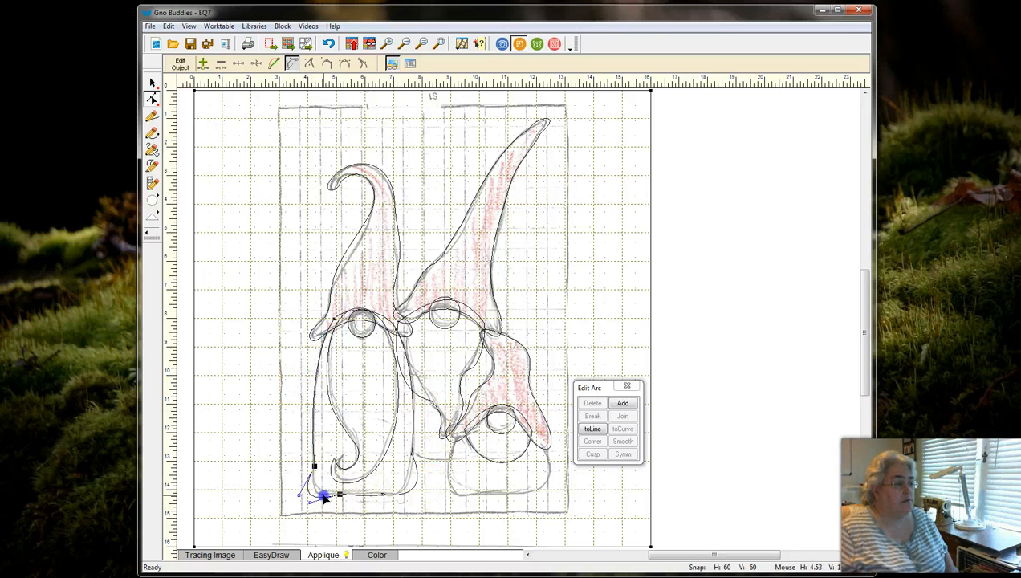
pyautogui.click(425, 486)
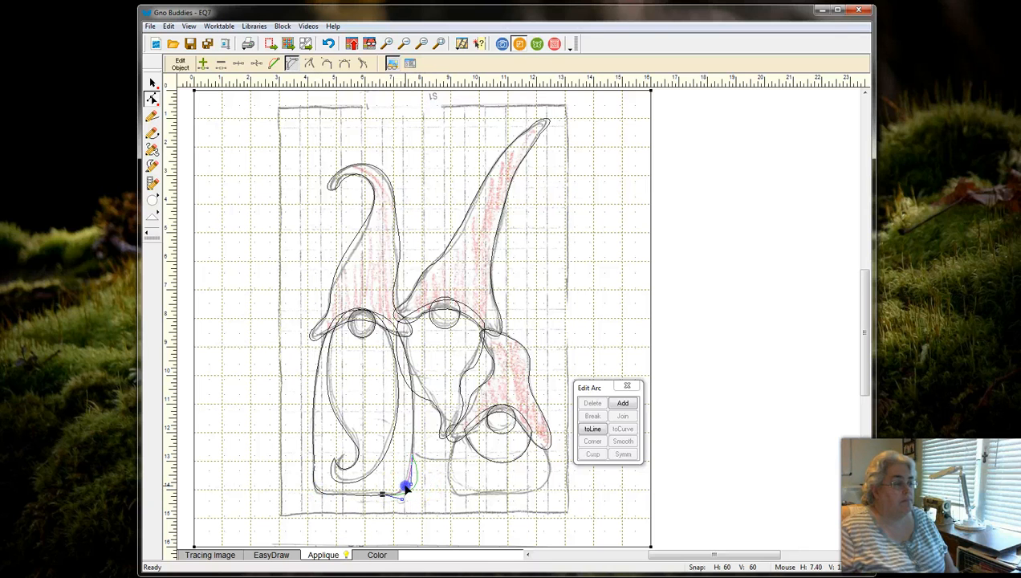
pyautogui.click(365, 492)
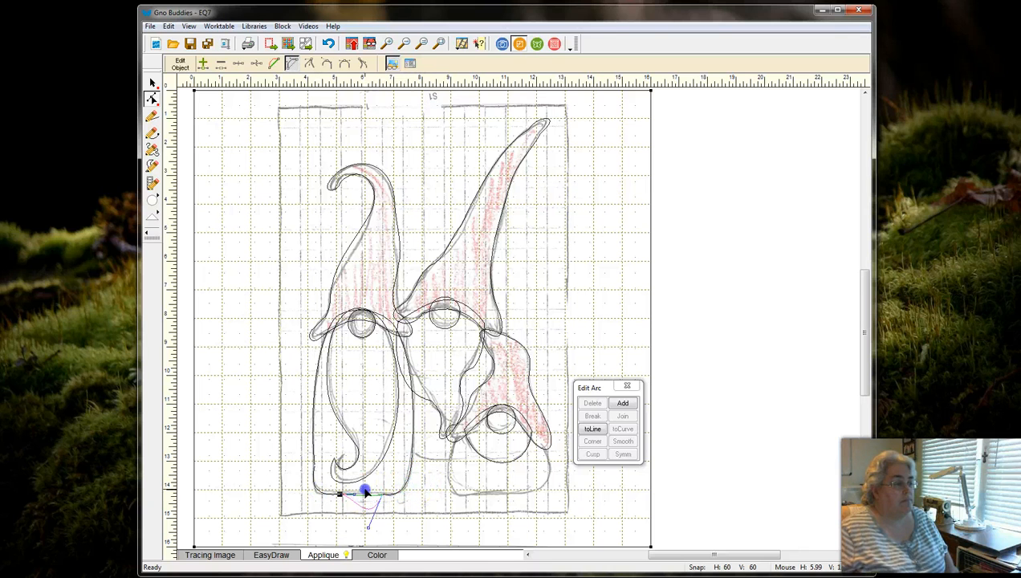
# With the tracing image temporarily hidden, check the left gnome's body outline and refine its lower-left corner
pyautogui.rightClick(424, 484)
pyautogui.click(473, 327)
pyautogui.click(426, 488)
pyautogui.click(326, 502)
pyautogui.click(313, 432)
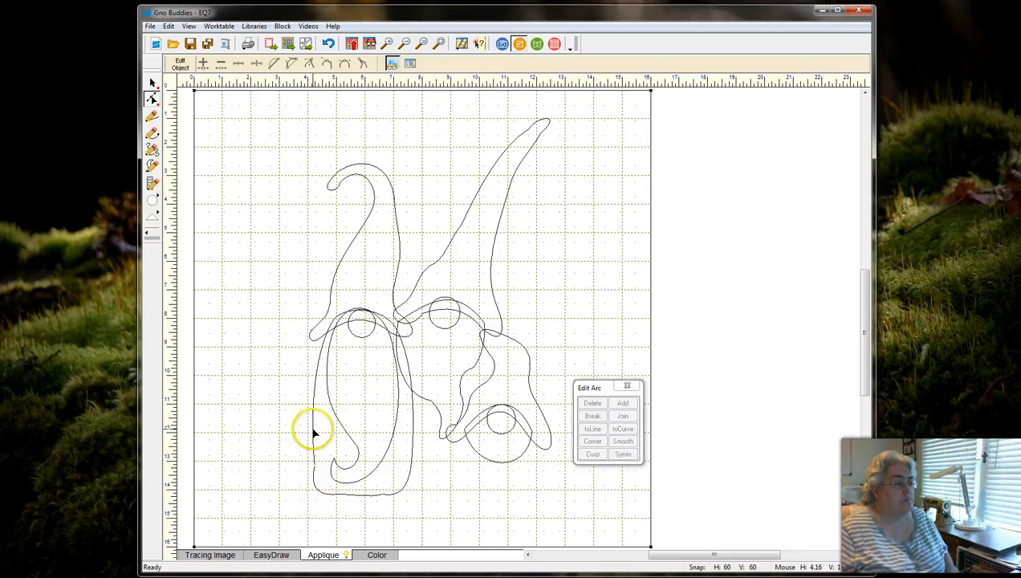
pyautogui.click(315, 486)
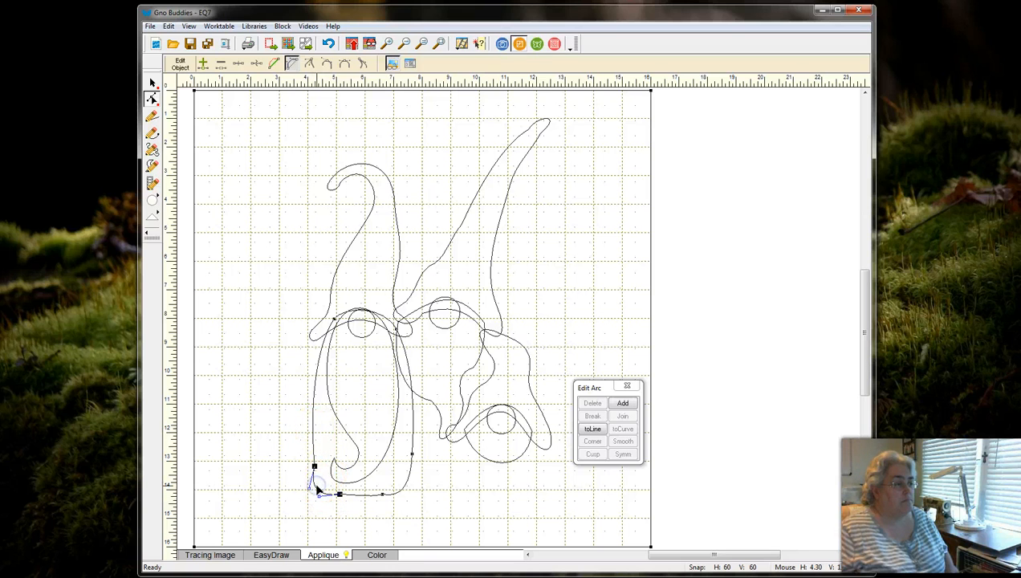
pyautogui.click(435, 494)
pyautogui.rightClick(555, 229)
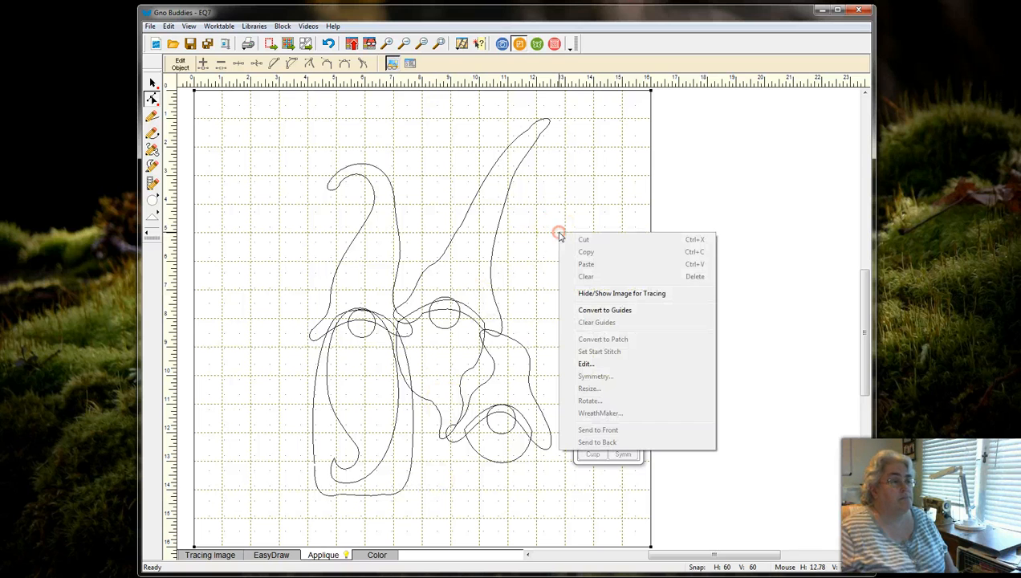
pyautogui.click(597, 294)
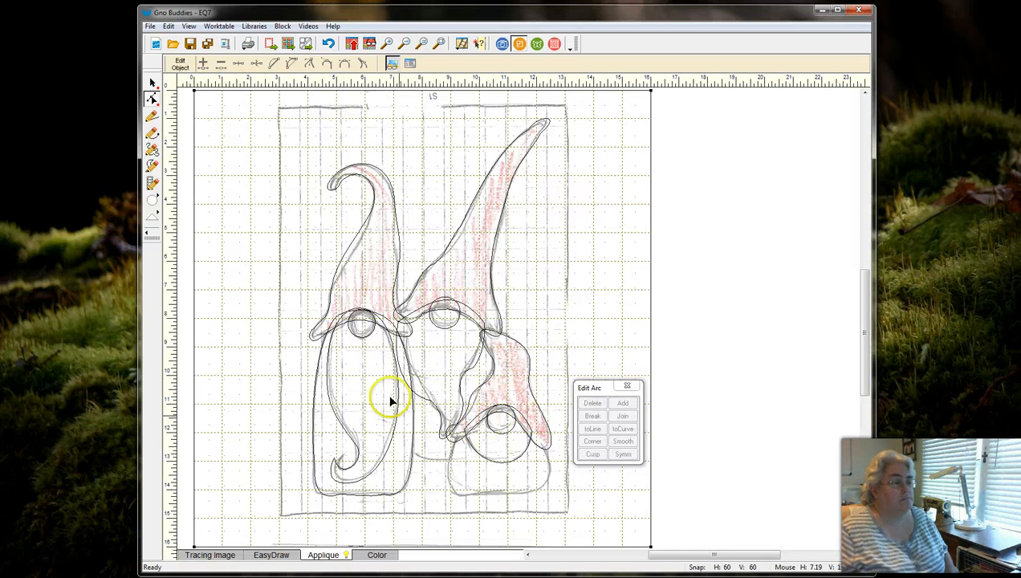
# Trace the middle gnome's body around its beard as a closed curved outline about 4.5 × 5.9
pyautogui.click(151, 133)
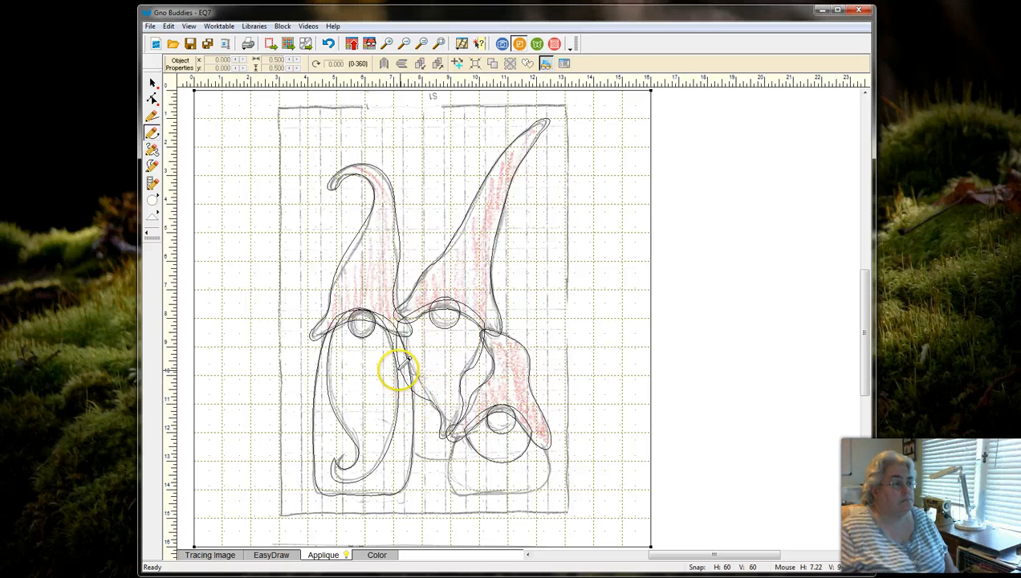
pyautogui.moveTo(403, 365)
pyautogui.mouseDown()
pyautogui.moveTo(423, 460)
pyautogui.moveTo(397, 454)
pyautogui.moveTo(482, 459)
pyautogui.mouseUp()
pyautogui.moveTo(515, 388); pyautogui.dragTo(478, 303)
pyautogui.moveTo(410, 317); pyautogui.dragTo(402, 364)
# Reshape the left side and lower-left corner of the middle gnome's body to match the sketch
pyautogui.click(152, 97)
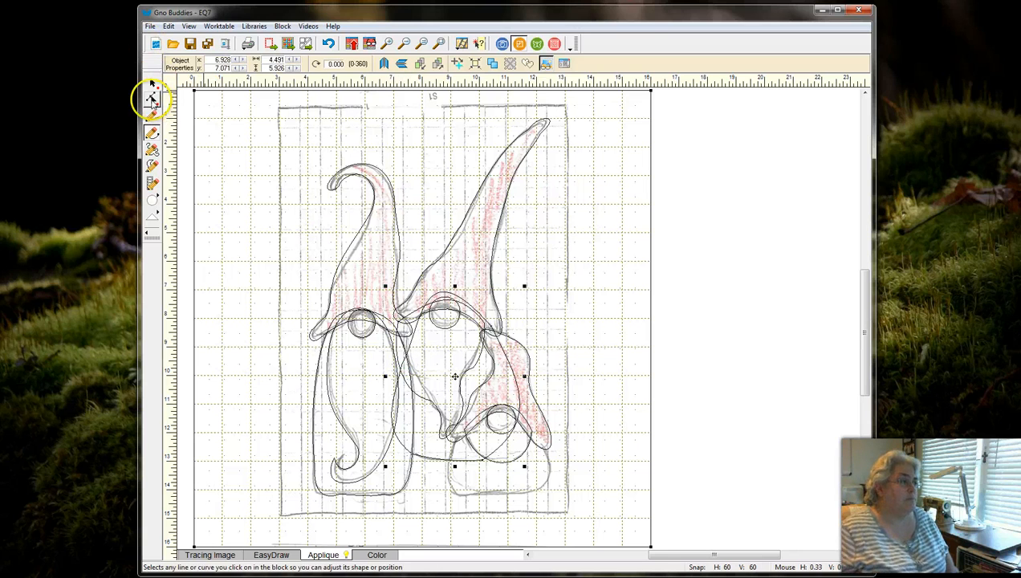
pyautogui.moveTo(406, 450); pyautogui.dragTo(404, 448)
pyautogui.click(395, 406)
pyautogui.moveTo(394, 398); pyautogui.dragTo(401, 383)
pyautogui.moveTo(380, 432); pyautogui.dragTo(394, 458)
pyautogui.click(438, 339)
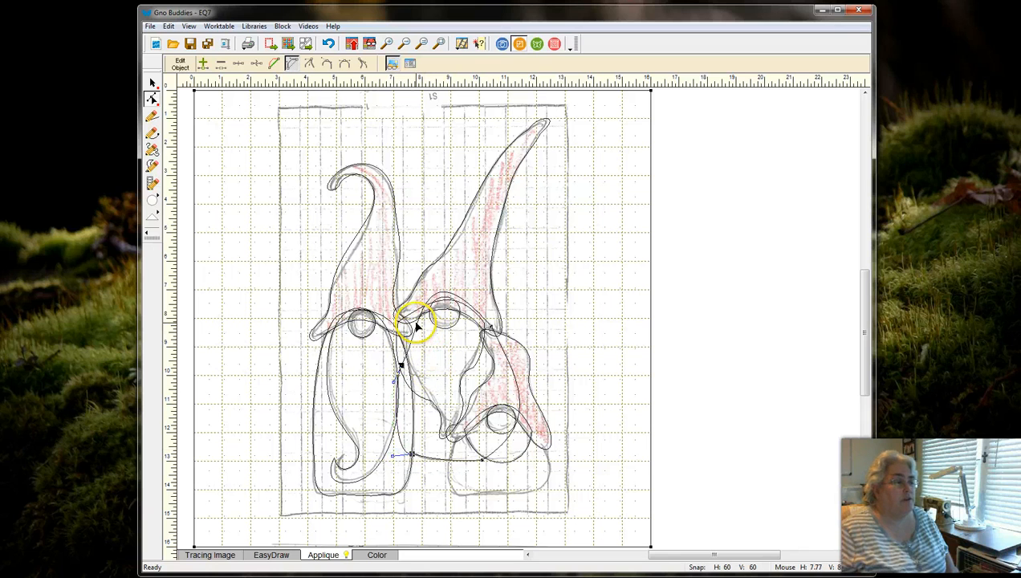
# Adjust the top curve of the middle gnome's body so it arches within the hat above the brim
pyautogui.click(448, 292)
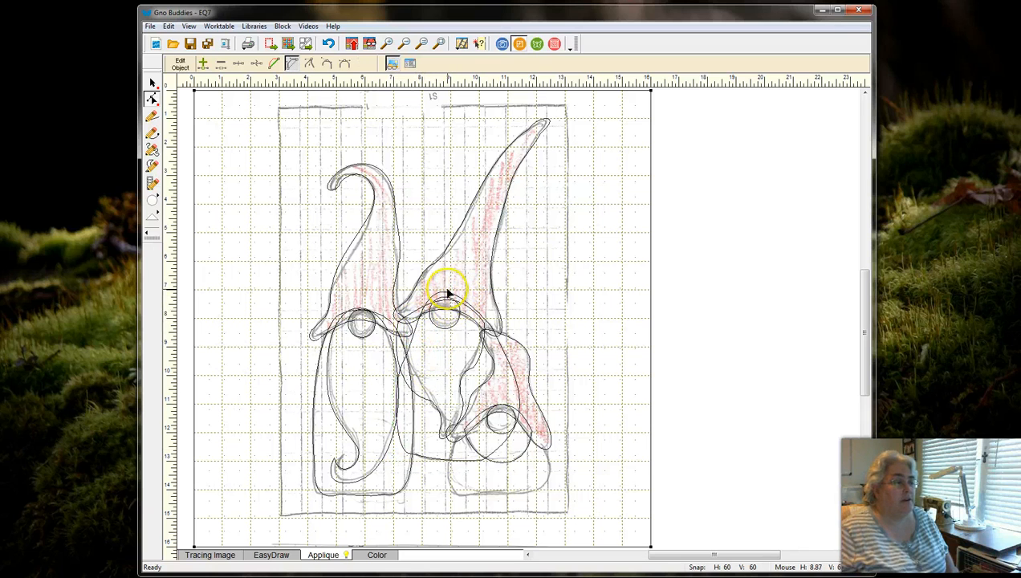
pyautogui.moveTo(423, 336); pyautogui.dragTo(401, 316)
pyautogui.moveTo(419, 244)
pyautogui.mouseDown()
pyautogui.moveTo(421, 258)
pyautogui.moveTo(429, 252)
pyautogui.moveTo(420, 254)
pyautogui.mouseUp()
pyautogui.click(443, 287)
# Reshape the right side of the middle gnome's body and round its lower-right corner
pyautogui.click(515, 386)
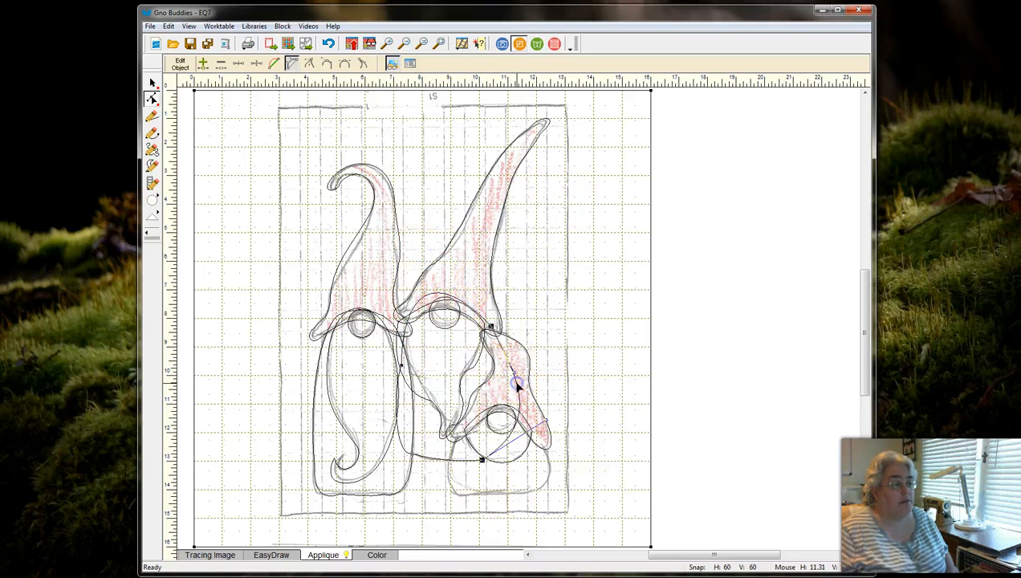
pyautogui.moveTo(506, 353); pyautogui.dragTo(515, 355)
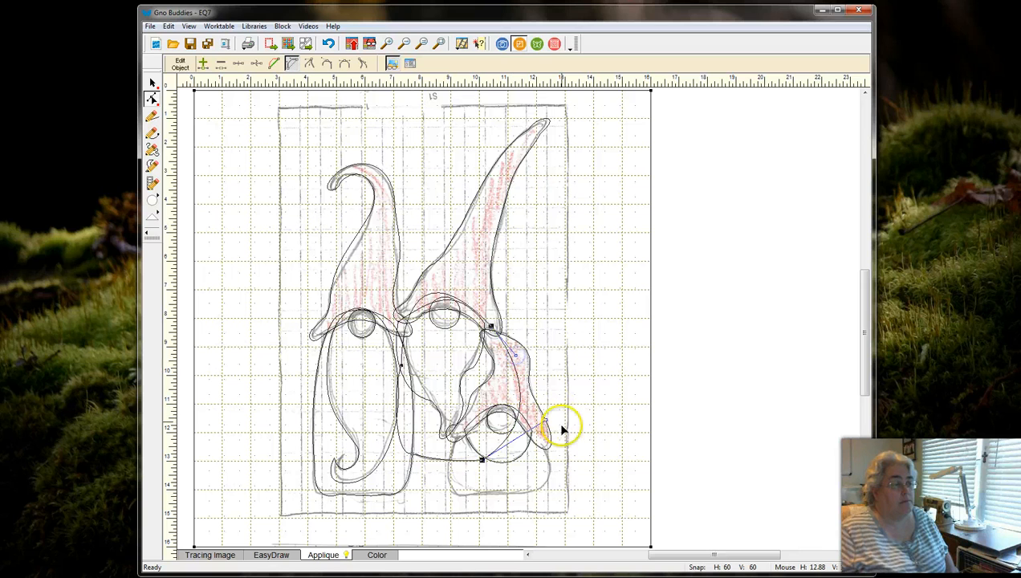
pyautogui.moveTo(547, 420); pyautogui.dragTo(534, 459)
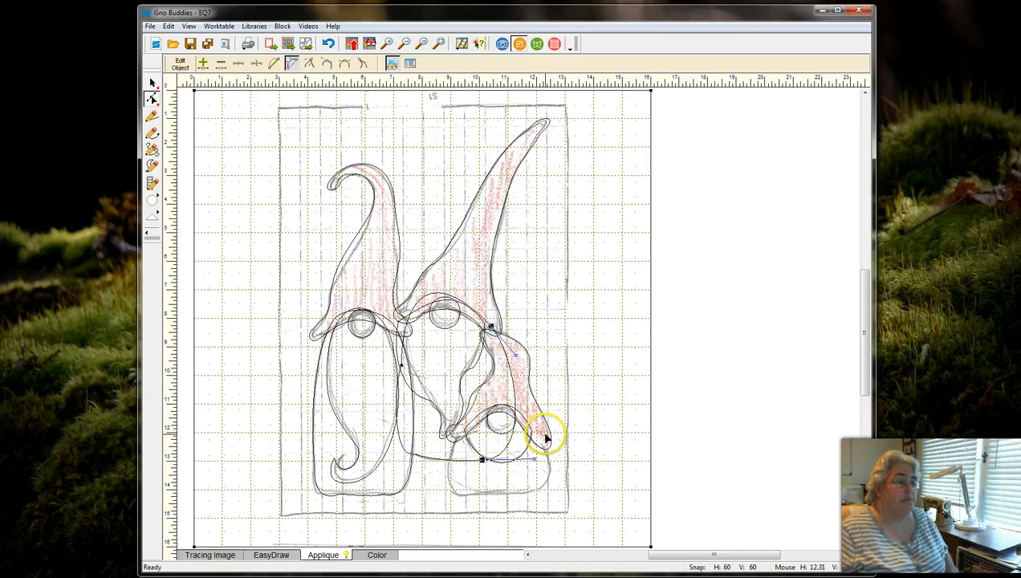
# Trace the right gnome's body as a closed curved outline about 4.1 × 3.6, with its top arching inside the hat
pyautogui.click(152, 133)
pyautogui.moveTo(451, 454)
pyautogui.mouseDown()
pyautogui.moveTo(443, 485)
pyautogui.moveTo(460, 496)
pyautogui.moveTo(543, 492)
pyautogui.mouseUp()
pyautogui.moveTo(544, 439)
pyautogui.mouseDown()
pyautogui.moveTo(519, 412)
pyautogui.moveTo(483, 414)
pyautogui.moveTo(466, 429)
pyautogui.moveTo(466, 414)
pyautogui.mouseUp()
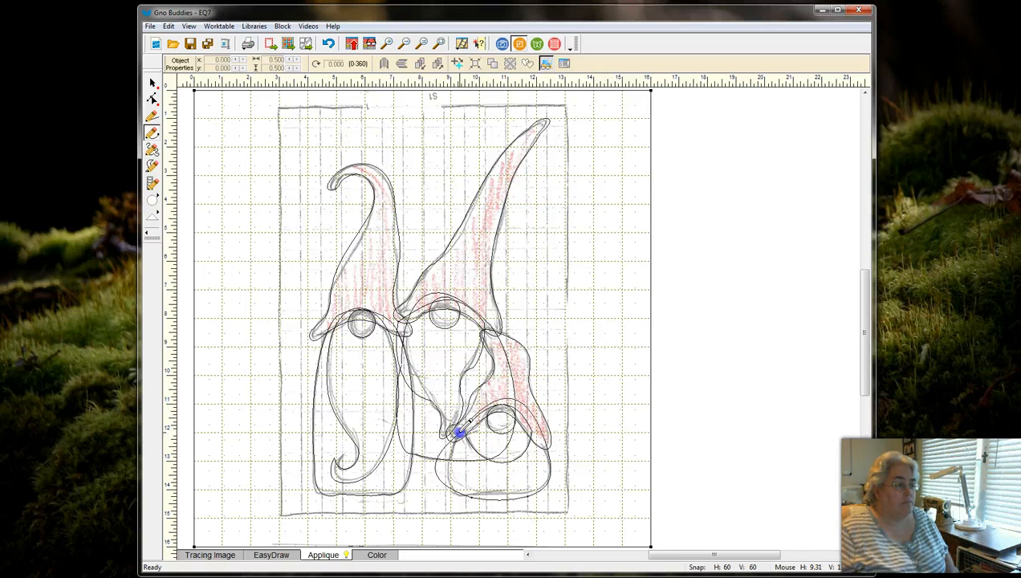
pyautogui.moveTo(459, 434); pyautogui.dragTo(459, 434)
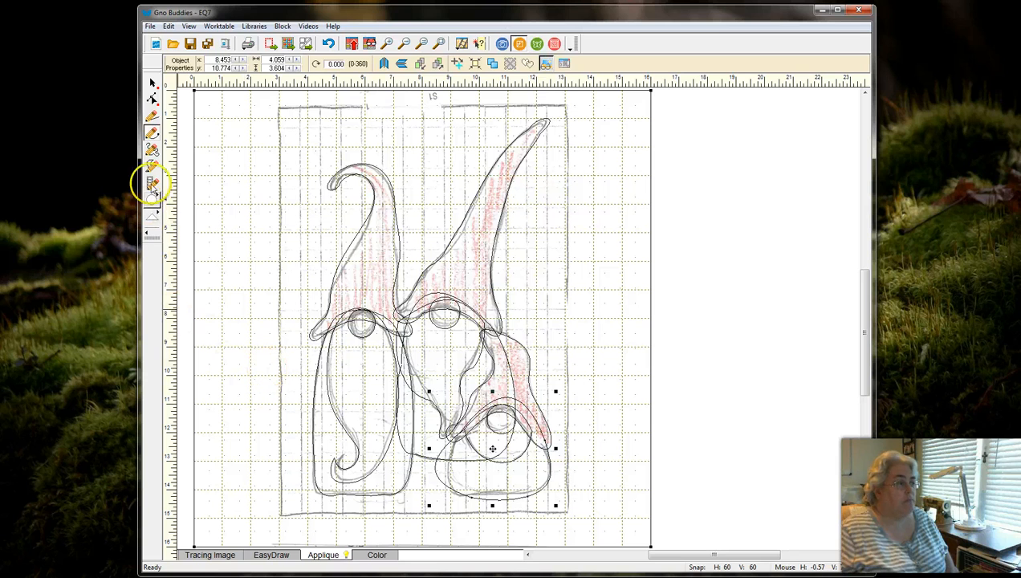
pyautogui.click(151, 99)
pyautogui.click(443, 454)
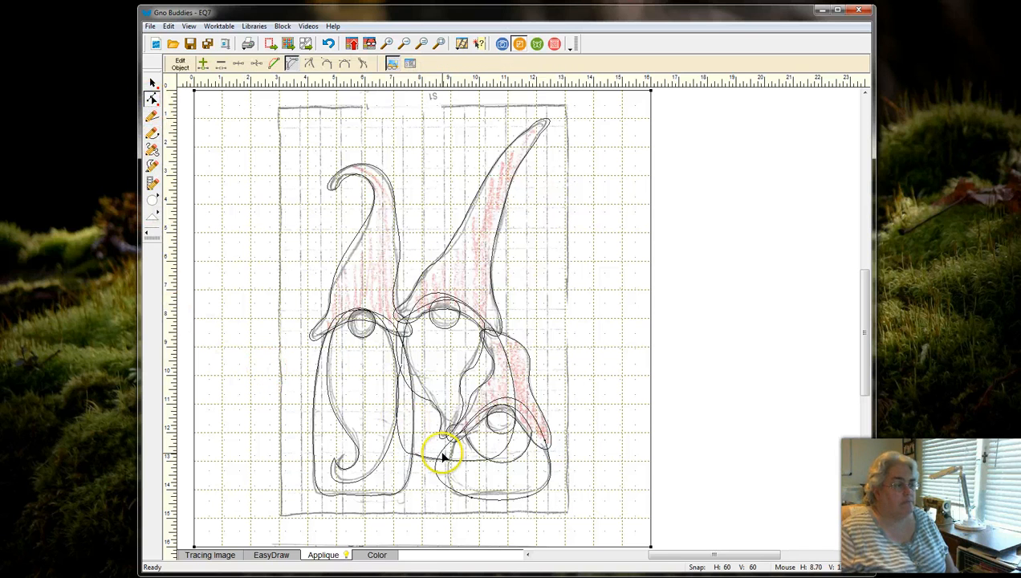
pyautogui.click(455, 442)
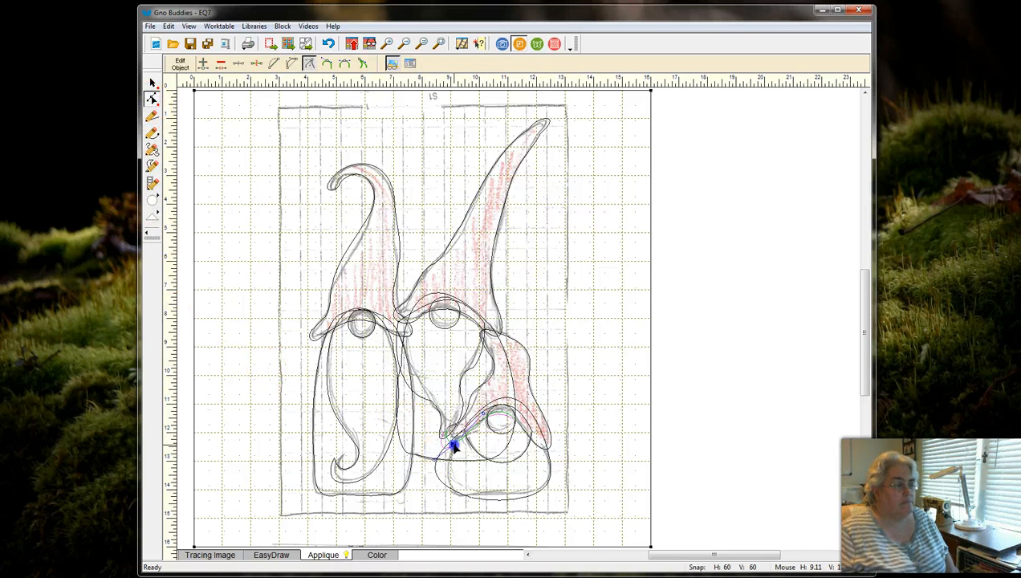
pyautogui.moveTo(456, 446); pyautogui.dragTo(464, 438)
pyautogui.click(329, 44)
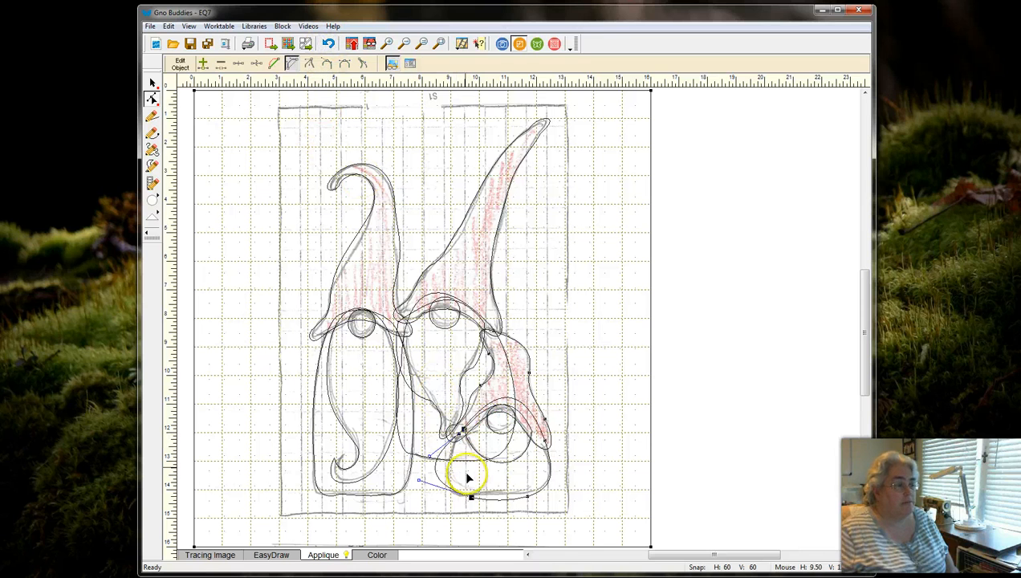
# Move the top node of the right gnome's body along the hat brim and fit the left side and lower-left corner to the sketch
pyautogui.moveTo(437, 478); pyautogui.dragTo(437, 477)
pyautogui.click(458, 435)
pyautogui.moveTo(471, 427)
pyautogui.mouseDown()
pyautogui.moveTo(514, 403)
pyautogui.moveTo(486, 402)
pyautogui.moveTo(442, 452)
pyautogui.moveTo(484, 402)
pyautogui.moveTo(476, 427)
pyautogui.moveTo(475, 419)
pyautogui.mouseUp()
pyautogui.click(446, 480)
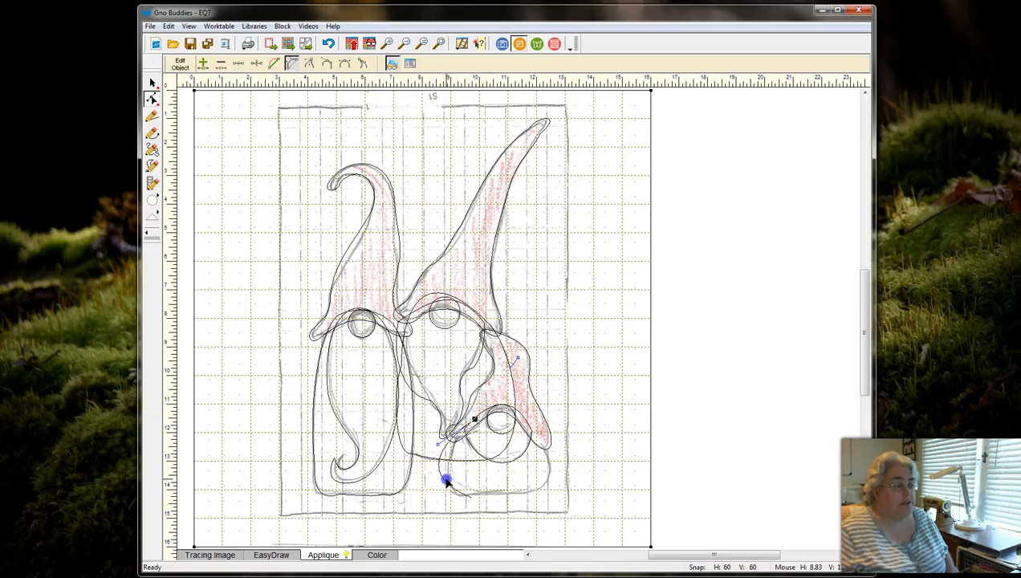
pyautogui.moveTo(418, 479); pyautogui.dragTo(432, 502)
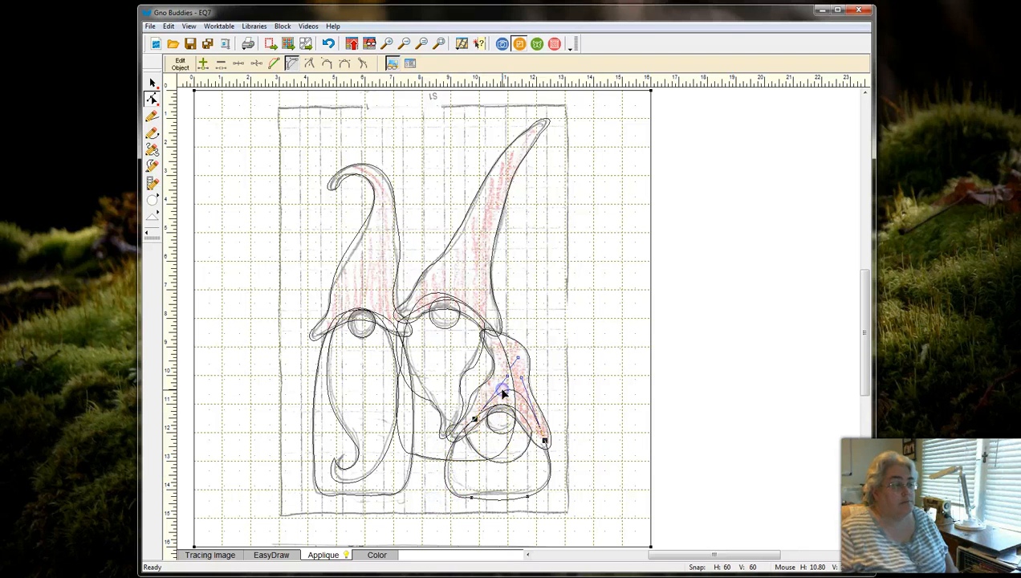
# Fit the top curve of the right gnome's body under the hat and flatten its bottom edge along the sketch line
pyautogui.moveTo(516, 393); pyautogui.dragTo(516, 401)
pyautogui.click(328, 43)
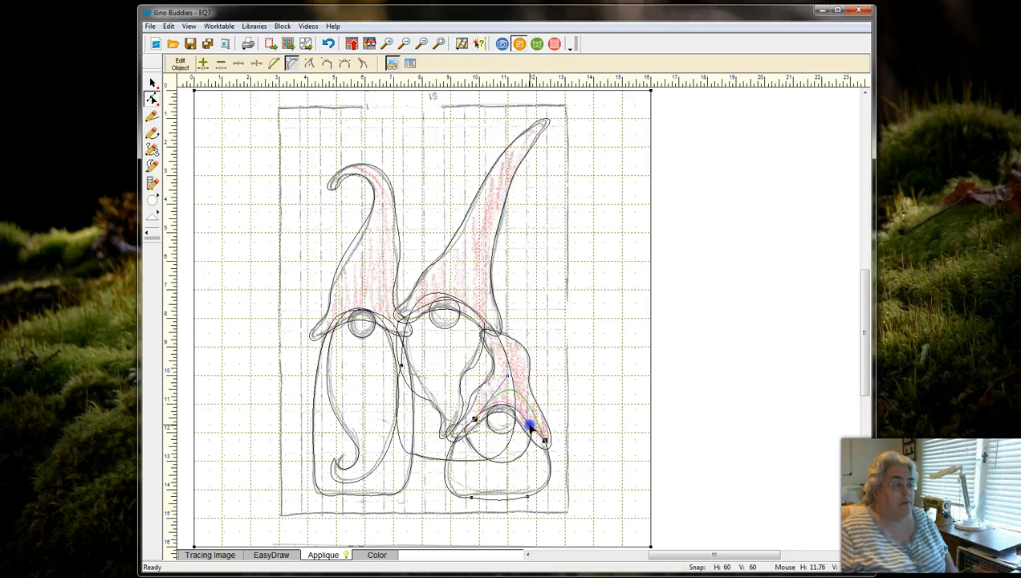
pyautogui.click(506, 496)
pyautogui.moveTo(513, 500); pyautogui.dragTo(508, 499)
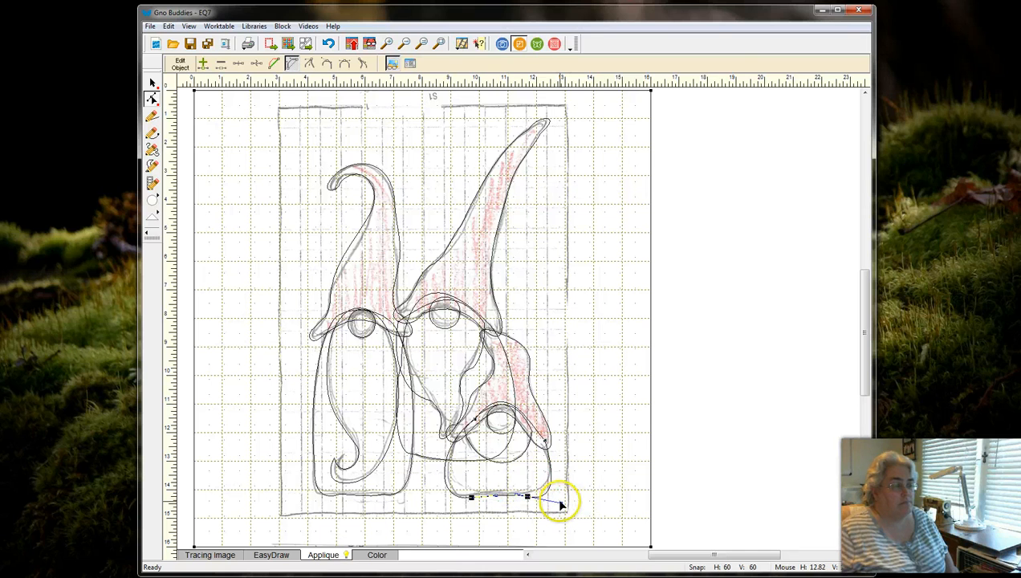
# Hide the tracing image and check the traced outlines of all three gnomes
pyautogui.rightClick(547, 307)
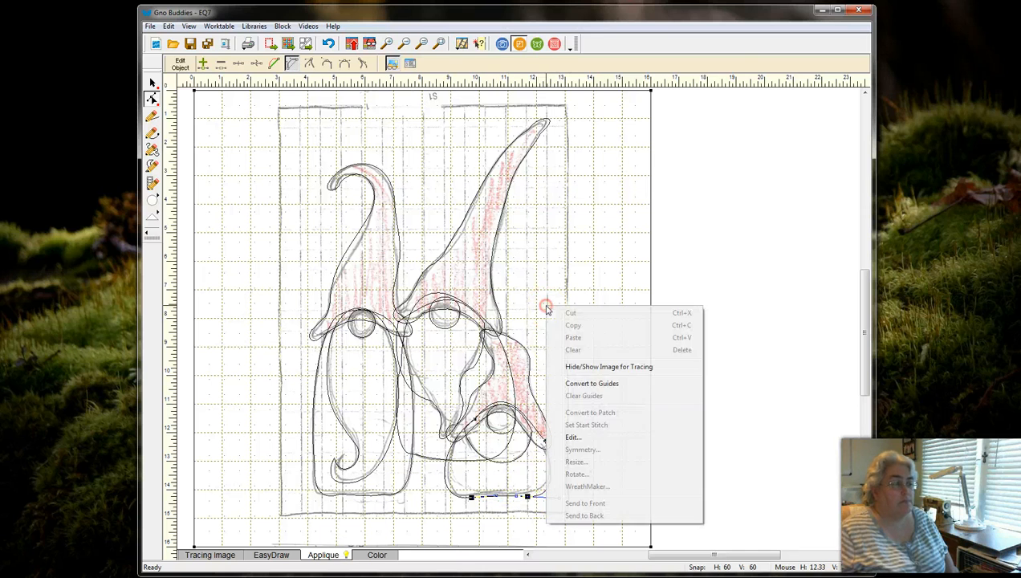
pyautogui.click(594, 367)
pyautogui.click(593, 365)
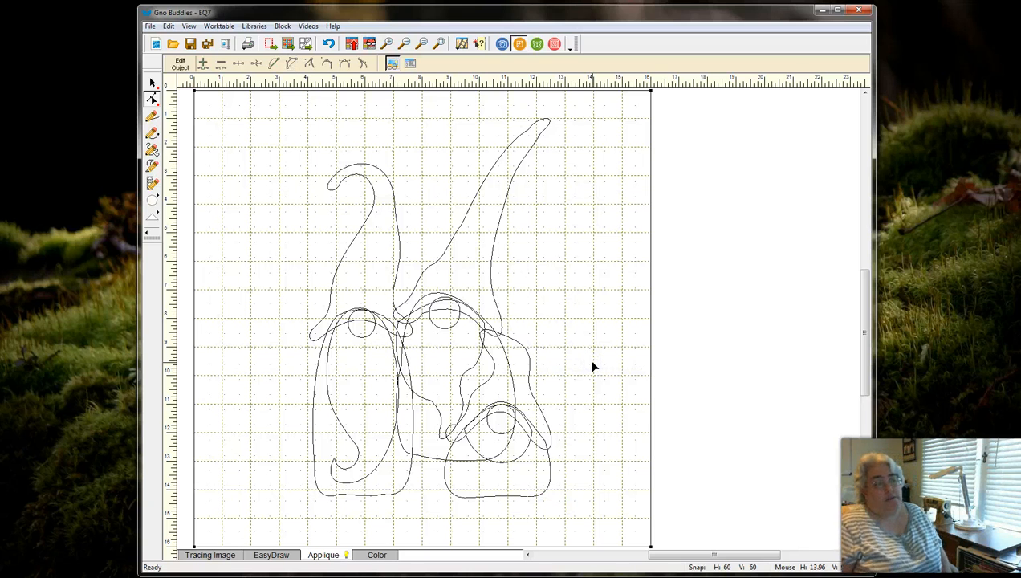
# On the Color layer, send the bodies of the left, middle and right gnomes to the back
pyautogui.click(379, 557)
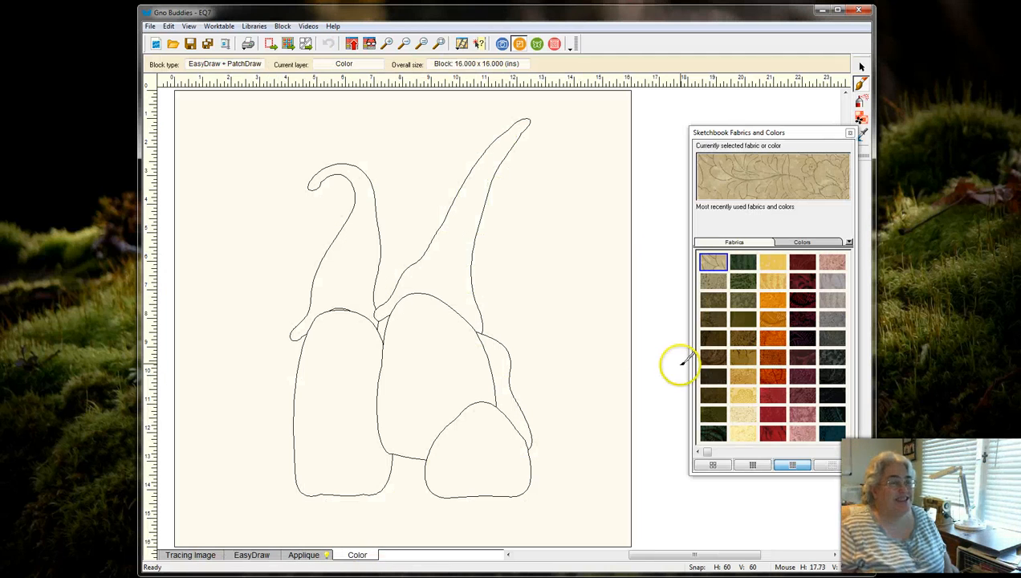
pyautogui.moveTo(747, 133); pyautogui.dragTo(700, 123)
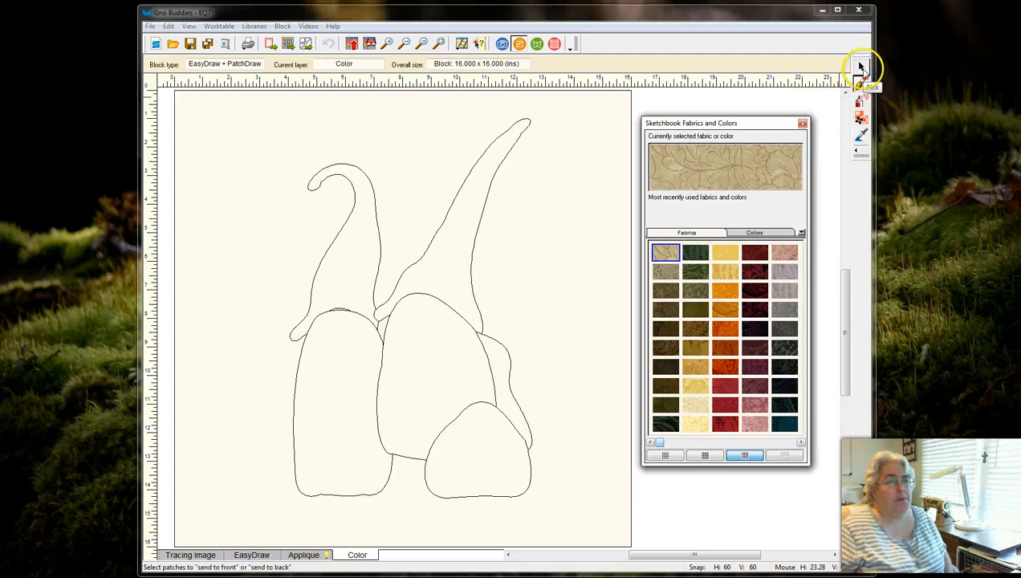
pyautogui.click(859, 68)
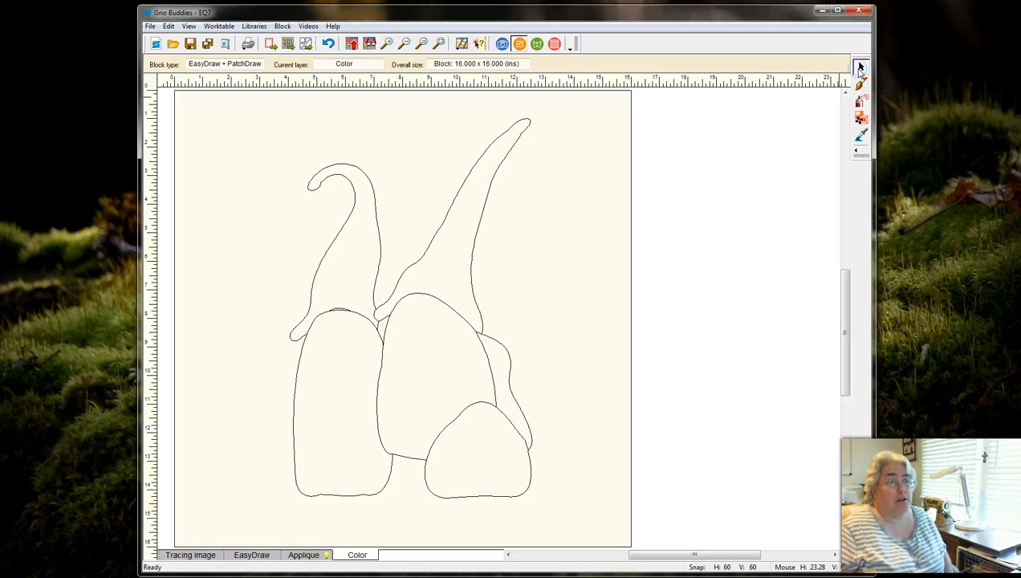
pyautogui.click(347, 370)
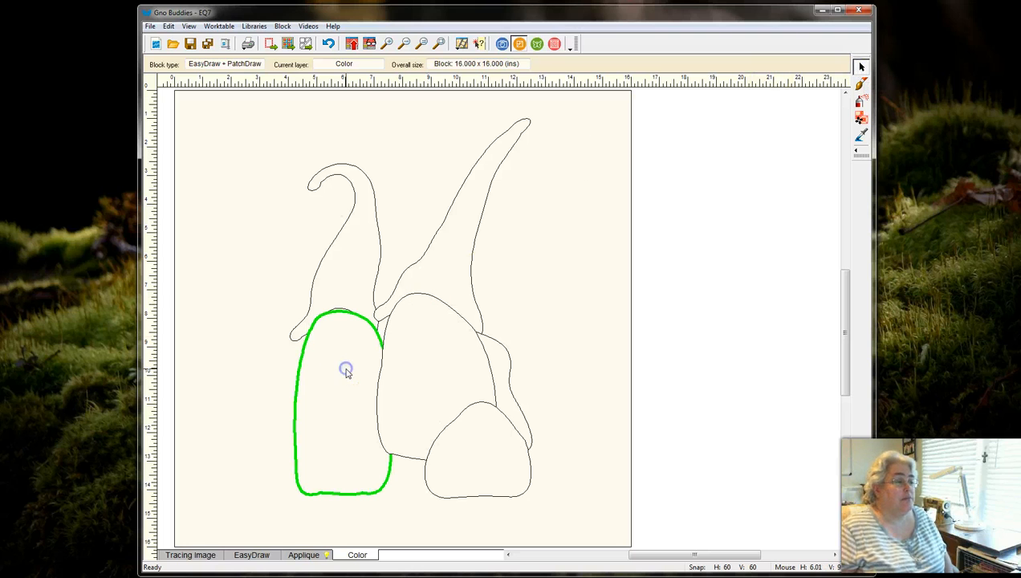
pyautogui.rightClick(347, 371)
pyautogui.click(372, 389)
pyautogui.click(442, 378)
pyautogui.rightClick(443, 378)
pyautogui.click(474, 399)
pyautogui.click(478, 453)
pyautogui.click(498, 473)
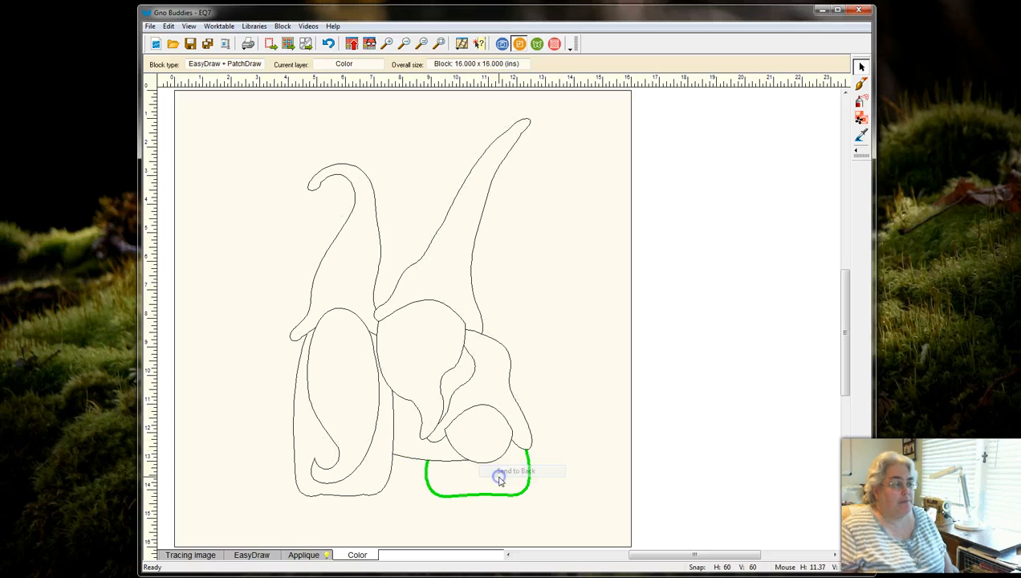
# Send the beards of the left, middle and right gnomes to the back, behind their hats and noses
pyautogui.click(410, 438)
pyautogui.click(337, 338)
pyautogui.rightClick(337, 335)
pyautogui.click(362, 356)
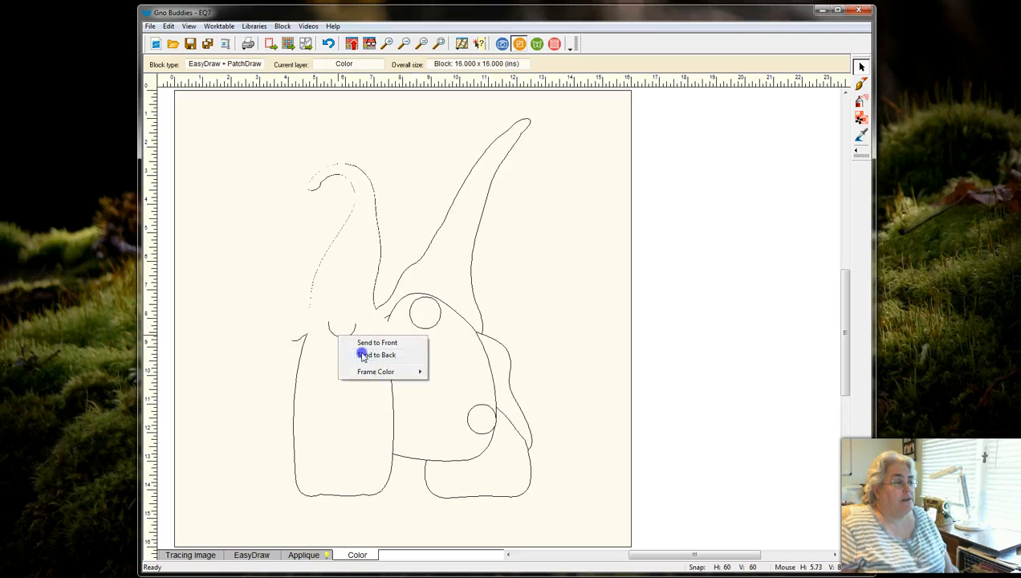
pyautogui.click(422, 348)
pyautogui.rightClick(421, 347)
pyautogui.click(447, 366)
pyautogui.click(477, 430)
pyautogui.rightClick(479, 431)
pyautogui.click(518, 454)
# Send the right, middle and left gnomes' bodies behind their beards, then send the middle body to the back once more
pyautogui.click(495, 458)
pyautogui.rightClick(495, 459)
pyautogui.click(519, 477)
pyautogui.click(413, 376)
pyautogui.rightClick(413, 376)
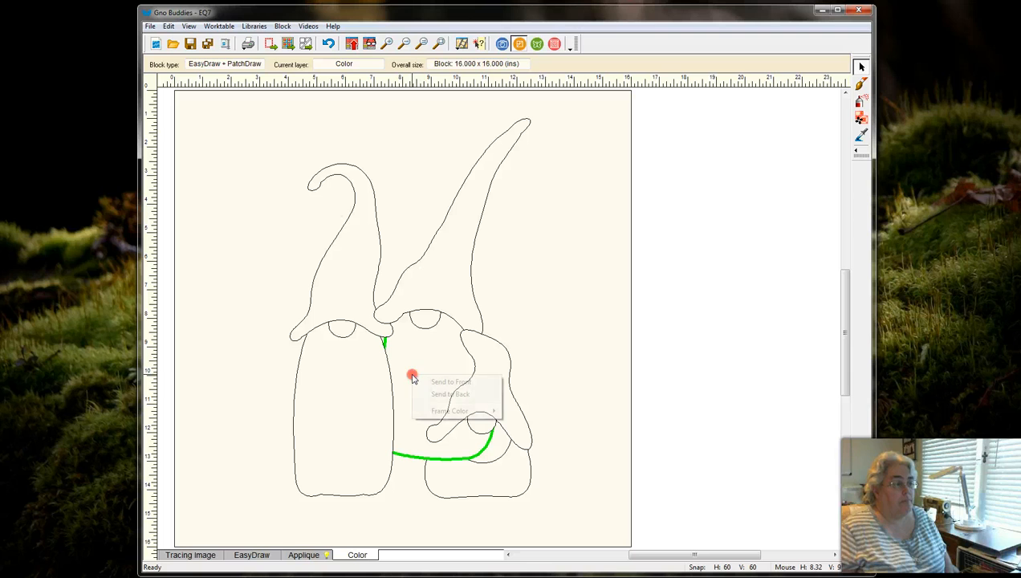
pyautogui.click(443, 395)
pyautogui.click(350, 401)
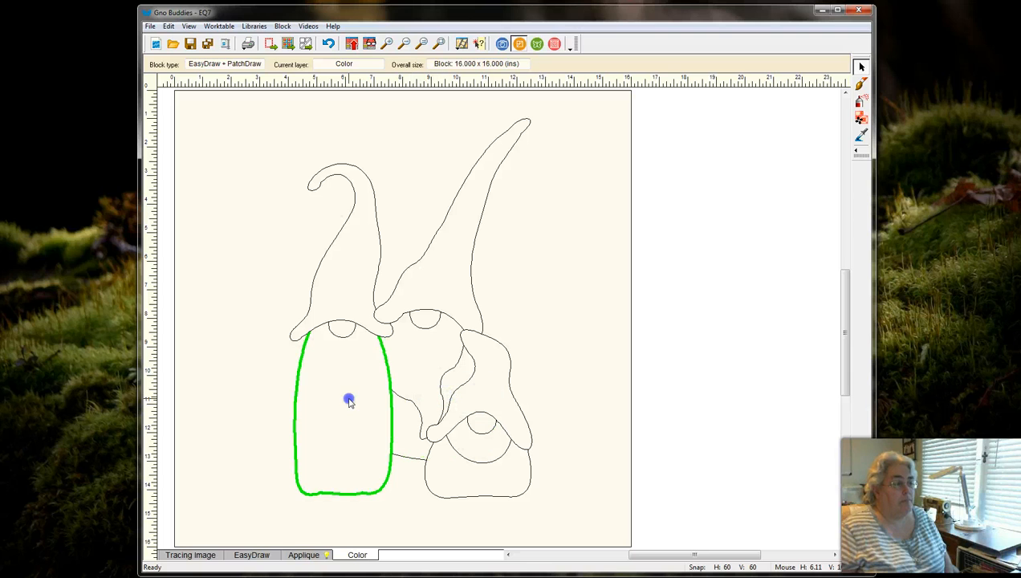
pyautogui.rightClick(349, 400)
pyautogui.click(371, 419)
pyautogui.click(412, 426)
pyautogui.rightClick(411, 426)
pyautogui.click(434, 449)
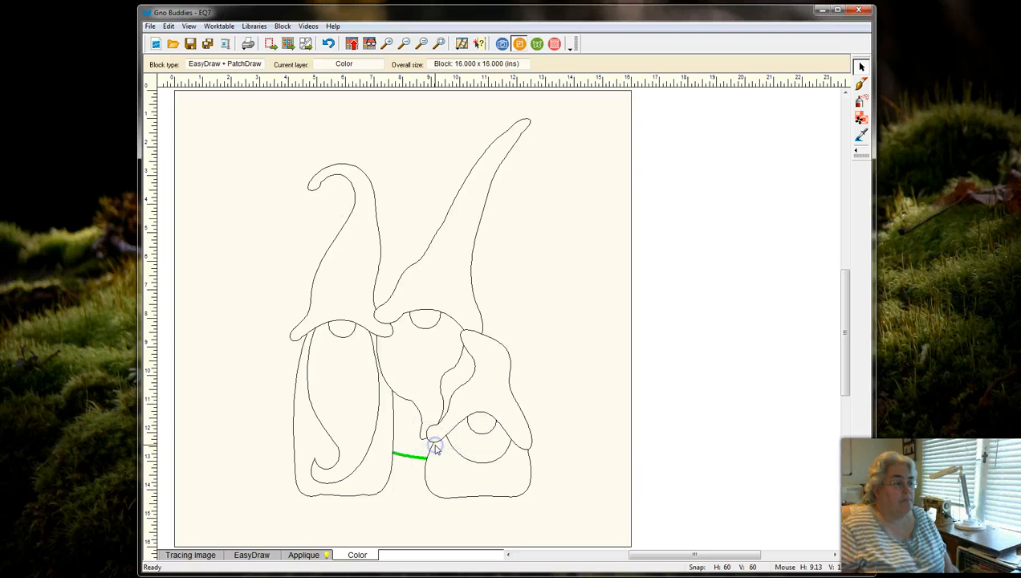
# Send the middle gnome's beard behind the left gnome's body, followed by the middle gnome's body
pyautogui.click(415, 359)
pyautogui.rightClick(412, 354)
pyautogui.click(433, 373)
pyautogui.rightClick(423, 411)
pyautogui.click(450, 424)
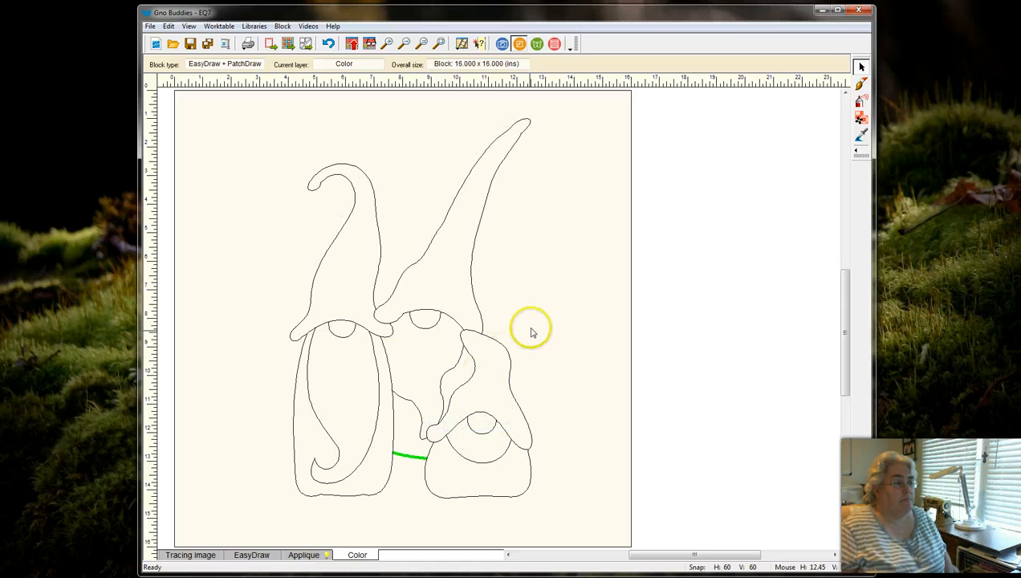
# Send the middle gnome's hat, beard and body to the back in that order, and deselect the body patch
pyautogui.click(432, 281)
pyautogui.rightClick(432, 281)
pyautogui.click(470, 299)
pyautogui.click(417, 354)
pyautogui.rightClick(416, 352)
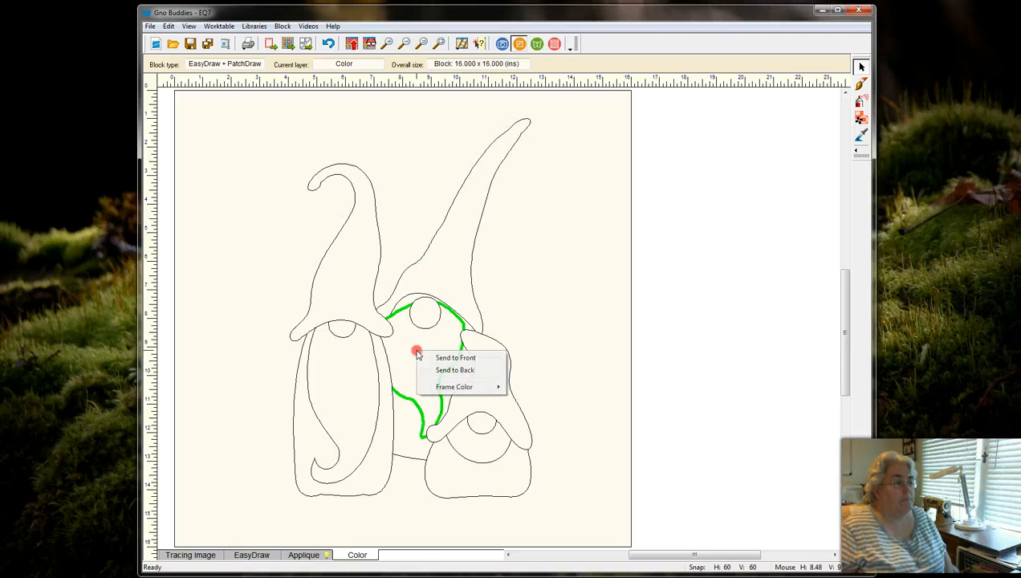
pyautogui.click(441, 371)
pyautogui.rightClick(433, 382)
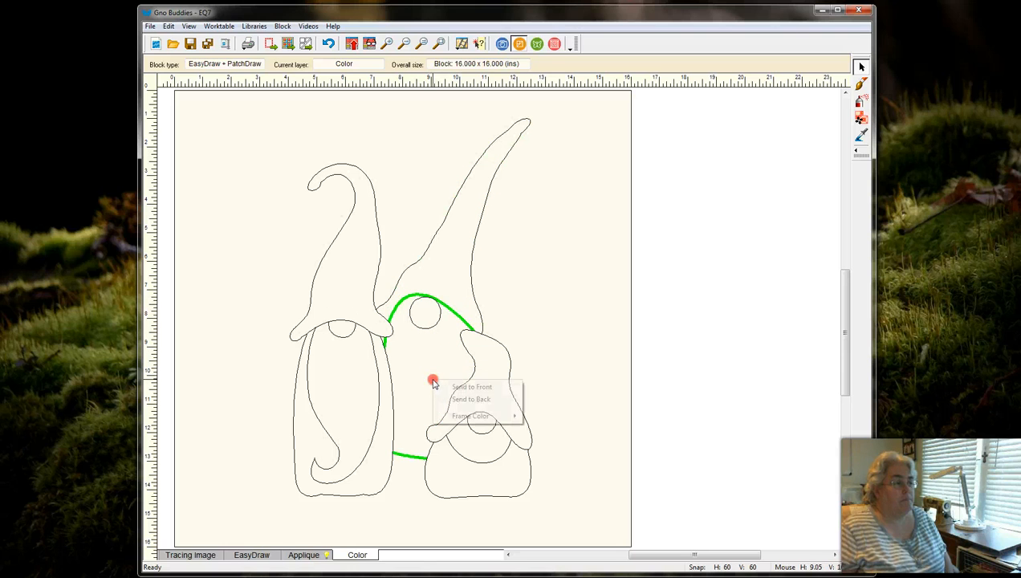
pyautogui.click(460, 403)
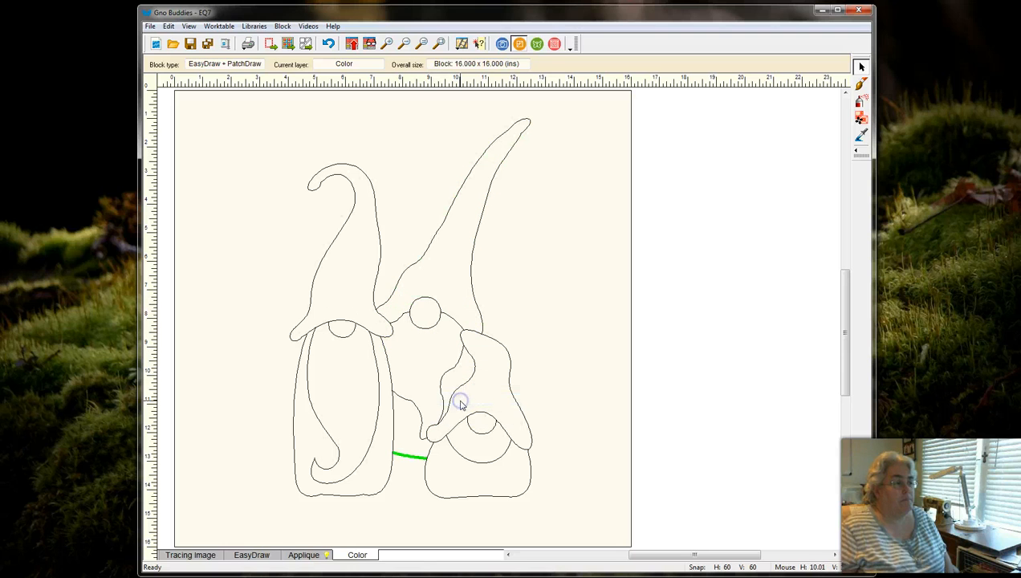
pyautogui.click(543, 299)
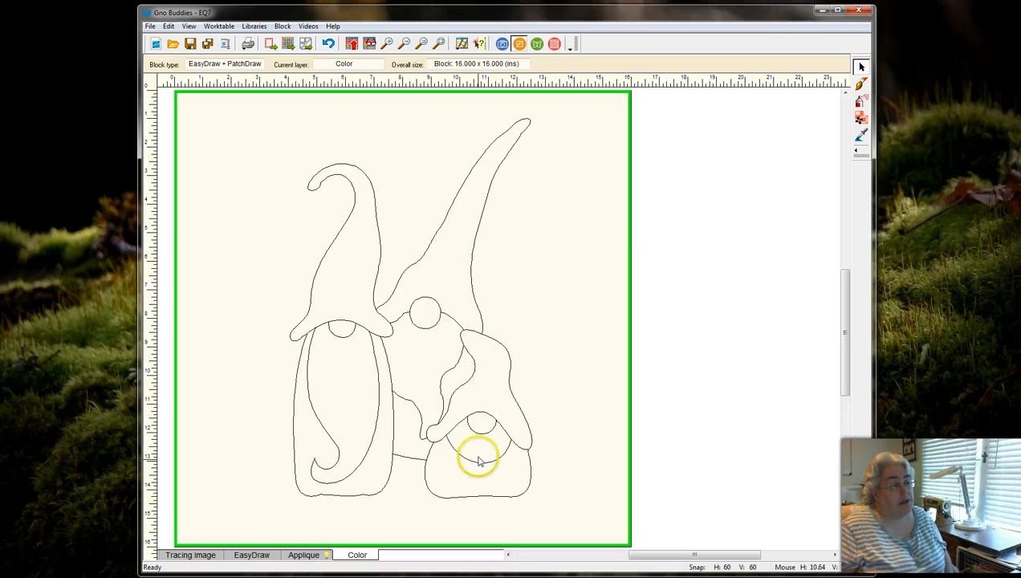
# Show the tracing image on the Applique layer and compare the patch overlaps with the sketch
pyautogui.click(302, 554)
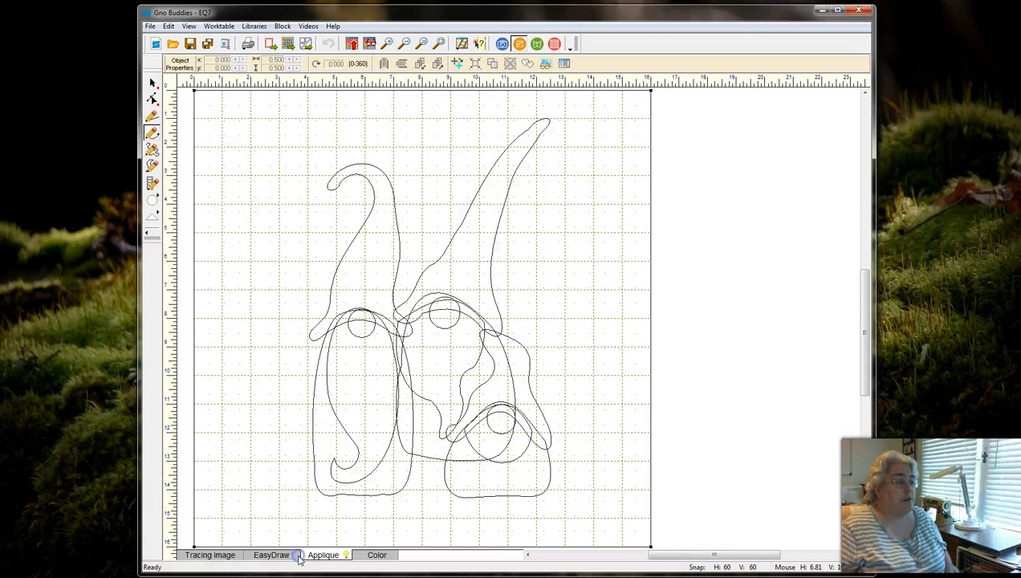
pyautogui.rightClick(451, 168)
pyautogui.click(505, 226)
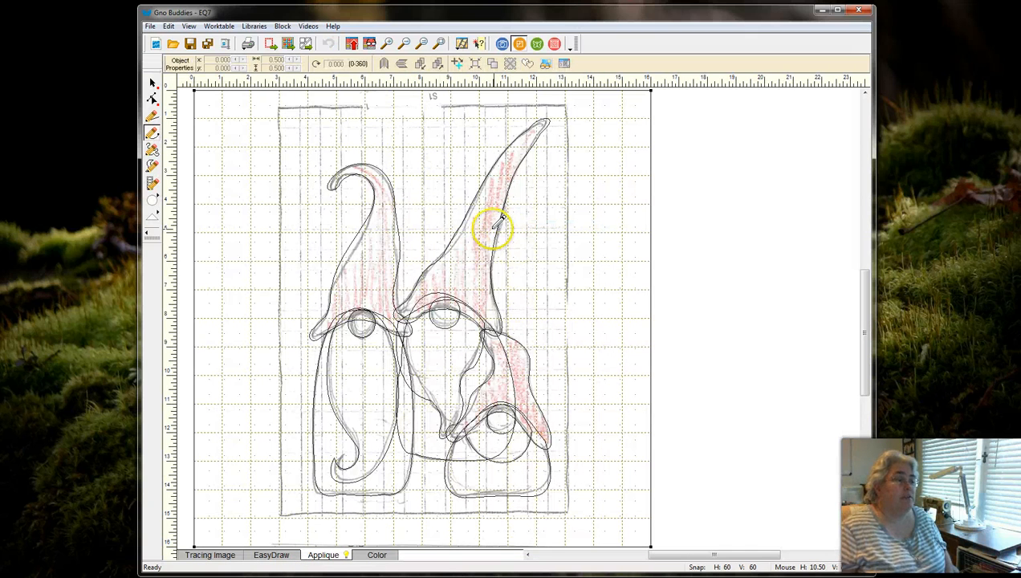
# On the Color layer, send the middle gnome's nose to the back
pyautogui.click(365, 555)
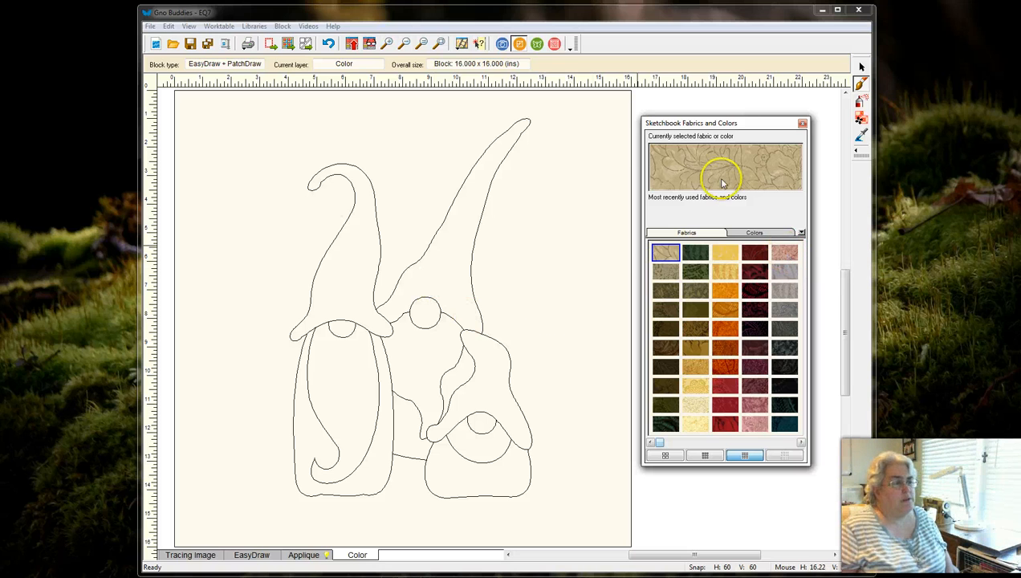
pyautogui.click(861, 67)
pyautogui.rightClick(424, 311)
pyautogui.click(461, 333)
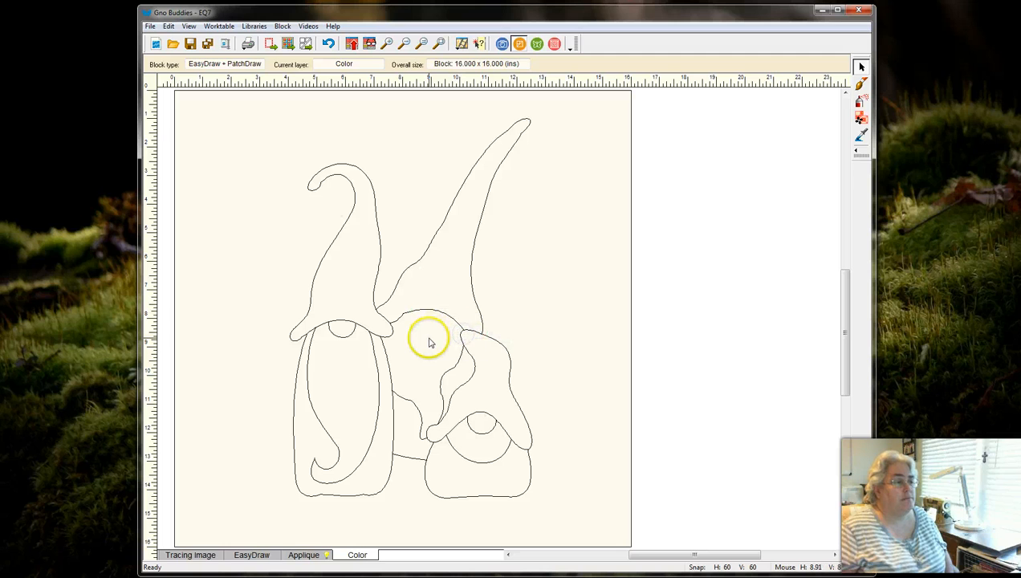
# Send the middle gnome's beard to the back, followed by the middle gnome's body
pyautogui.click(429, 343)
pyautogui.rightClick(428, 338)
pyautogui.click(450, 358)
pyautogui.rightClick(432, 371)
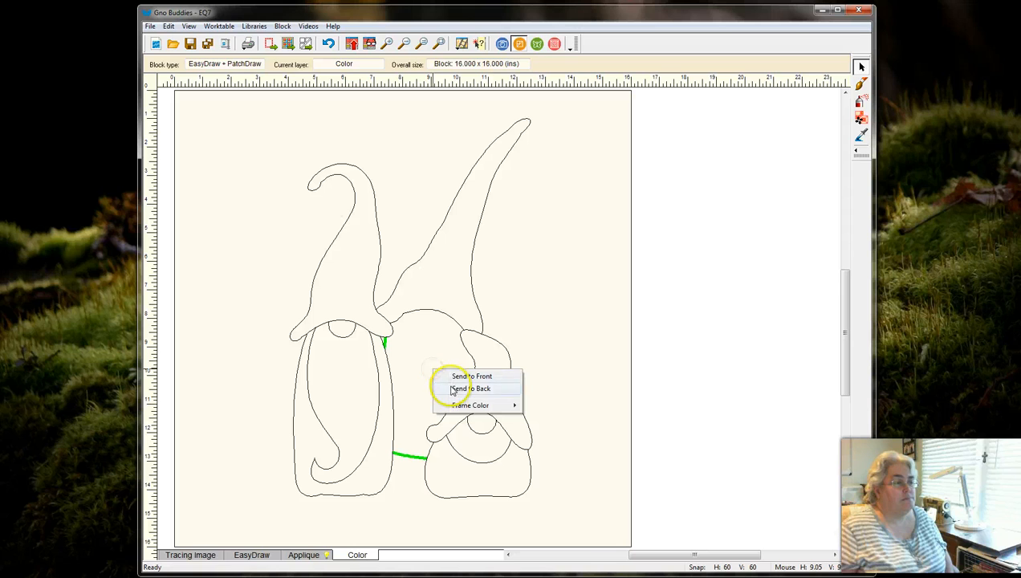
pyautogui.click(453, 390)
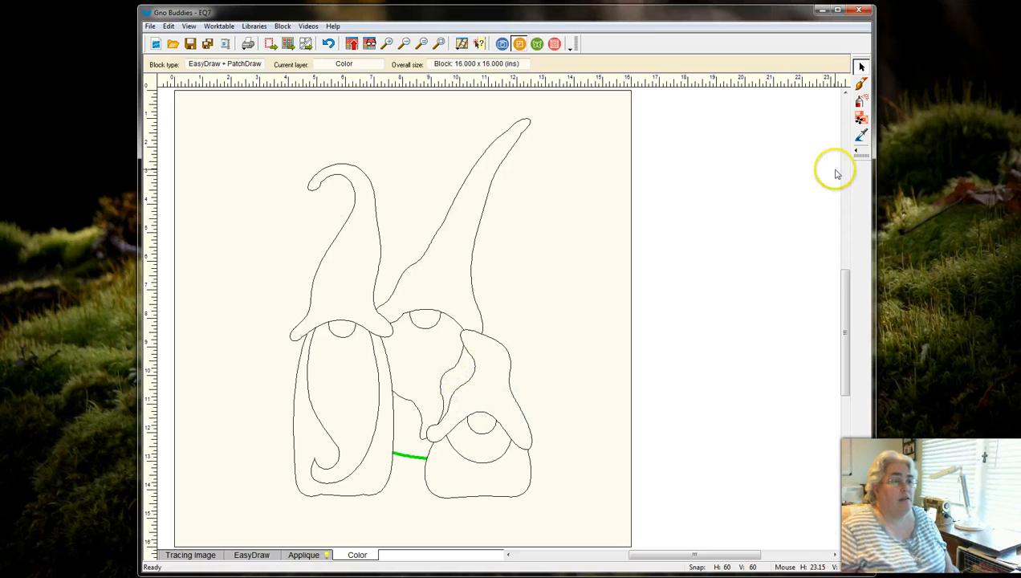
# Paint the middle gnome's hat with the dark burgundy leaf print and the right gnome's hat with the dark red scroll fabric
pyautogui.click(860, 84)
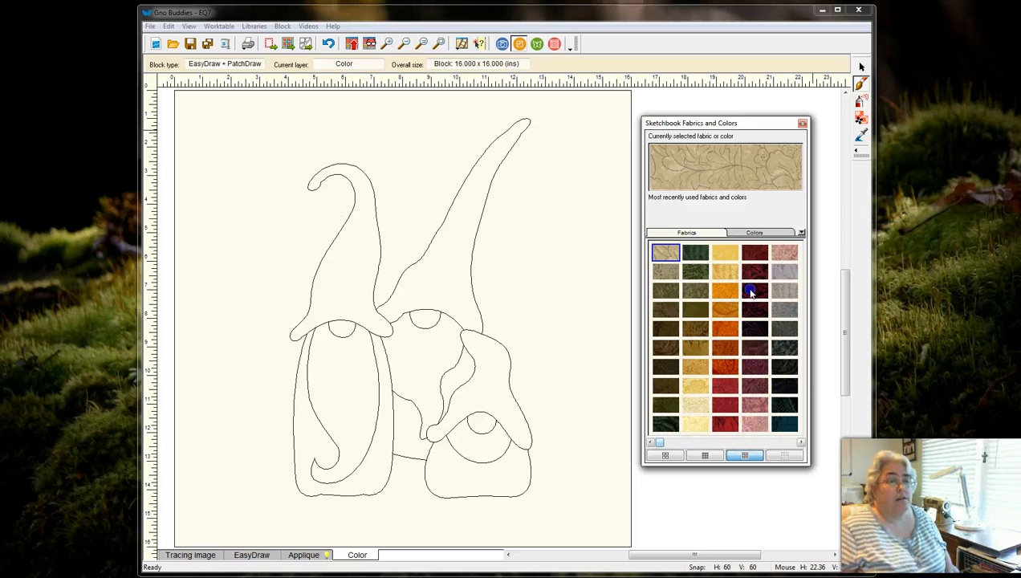
pyautogui.click(750, 293)
pyautogui.click(454, 290)
pyautogui.click(753, 253)
pyautogui.click(491, 364)
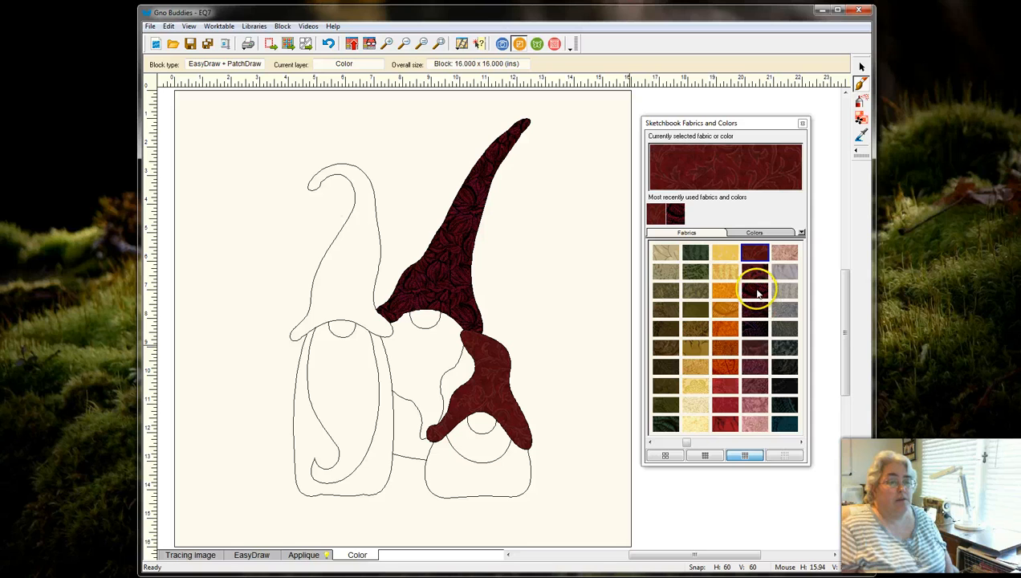
# Try the dark burgundy leaf print on the left gnome's hat, and replace it with the dark red scroll fabric
pyautogui.click(757, 293)
pyautogui.click(326, 312)
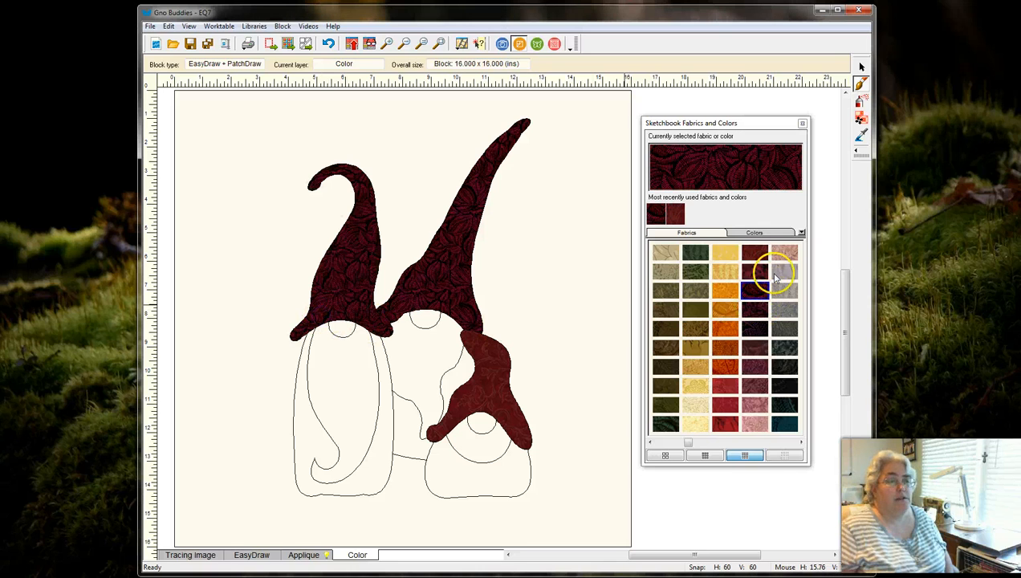
pyautogui.click(754, 254)
pyautogui.click(333, 287)
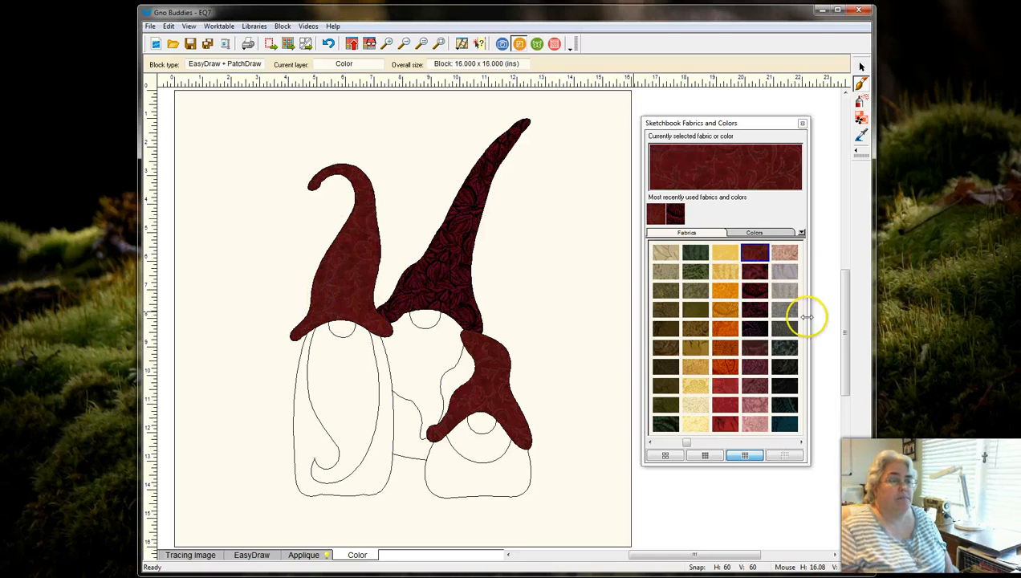
# Paint the beards of all three gnomes with the white marbled fabric
pyautogui.moveTo(686, 443); pyautogui.dragTo(738, 446)
pyautogui.click(666, 387)
pyautogui.click(506, 438)
pyautogui.click(424, 363)
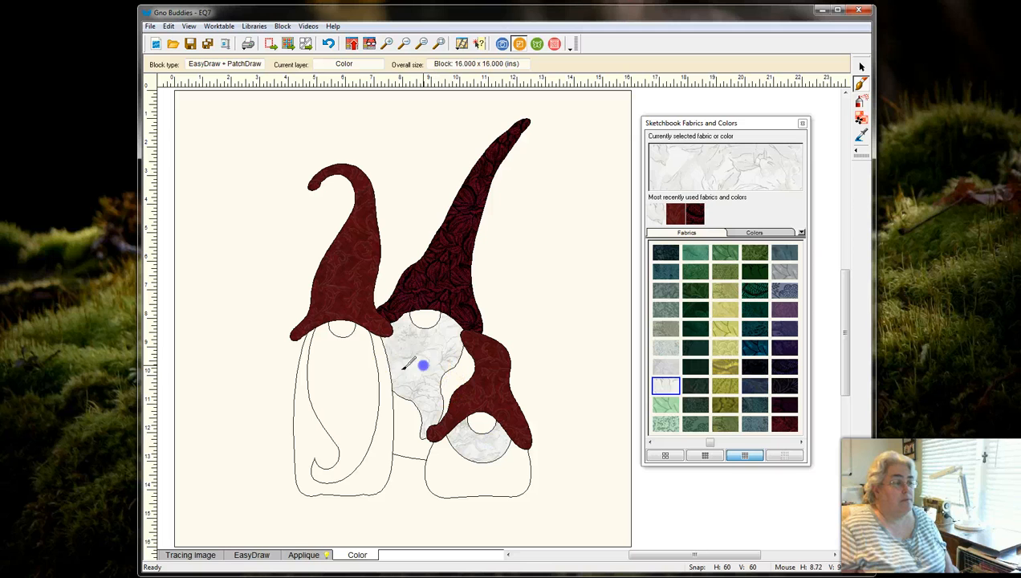
pyautogui.click(360, 382)
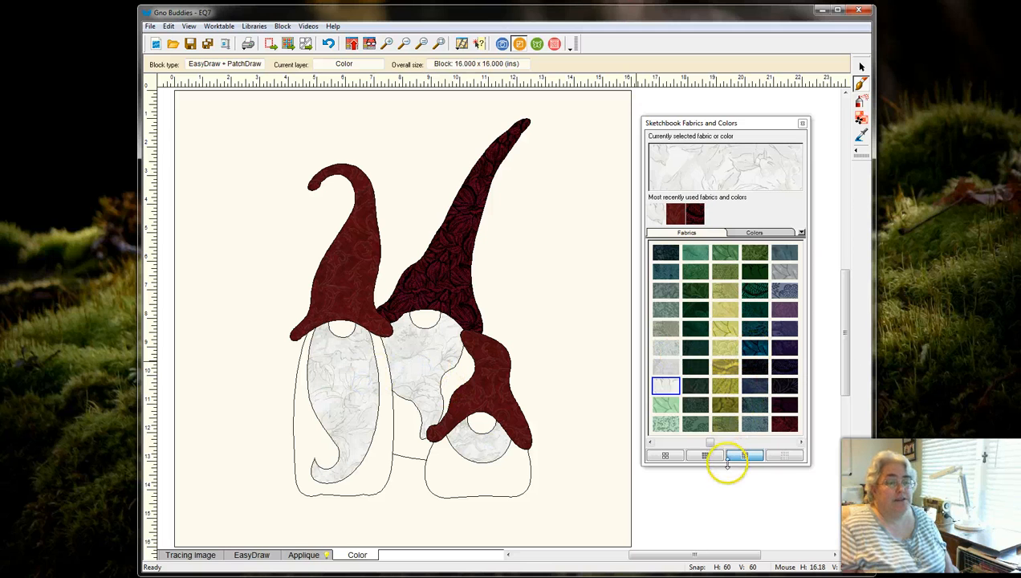
# Paint the noses of all three gnomes with the light tan fabric
pyautogui.moveTo(711, 444); pyautogui.dragTo(783, 441)
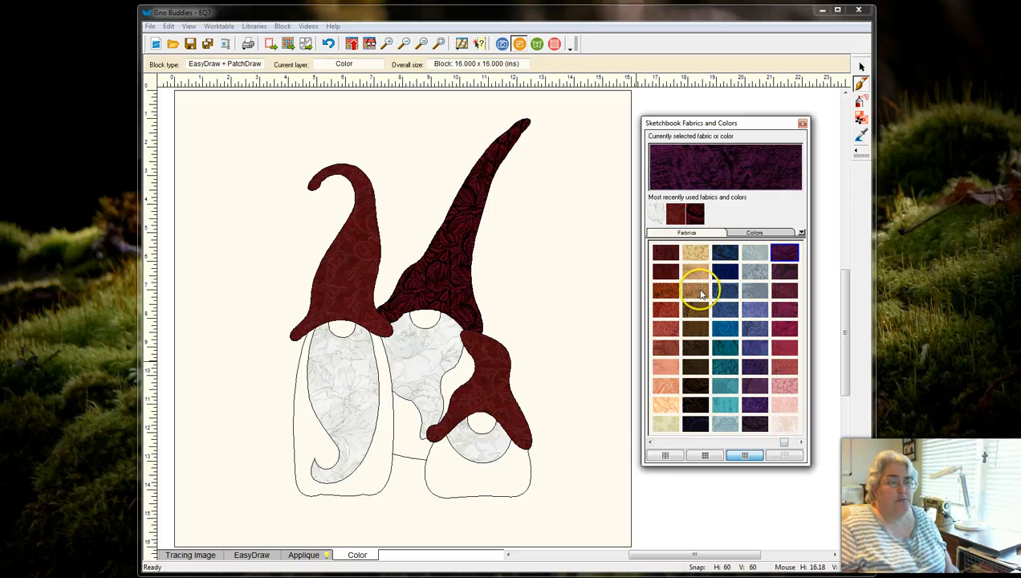
pyautogui.click(698, 274)
pyautogui.click(423, 318)
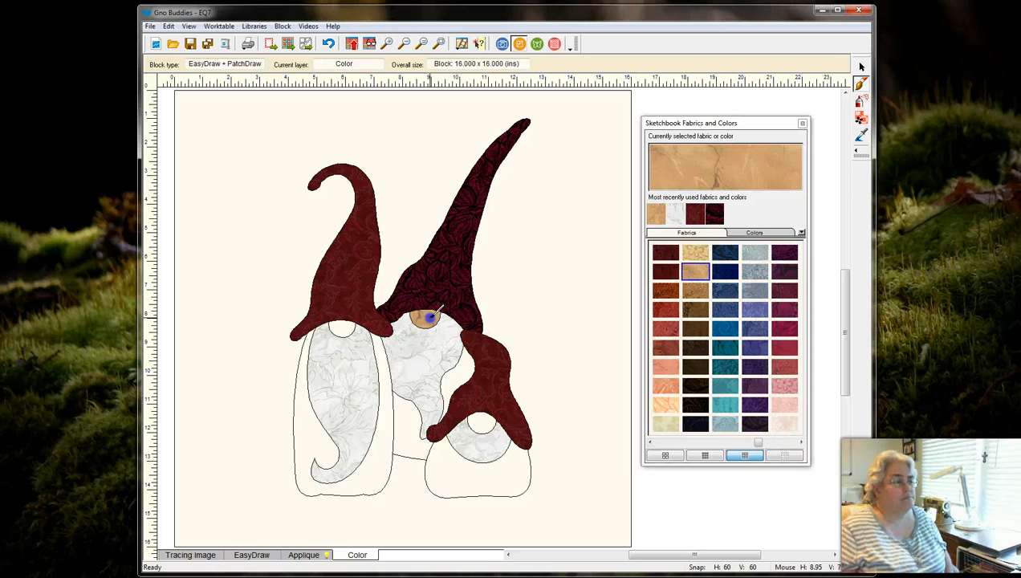
pyautogui.click(338, 326)
pyautogui.click(476, 423)
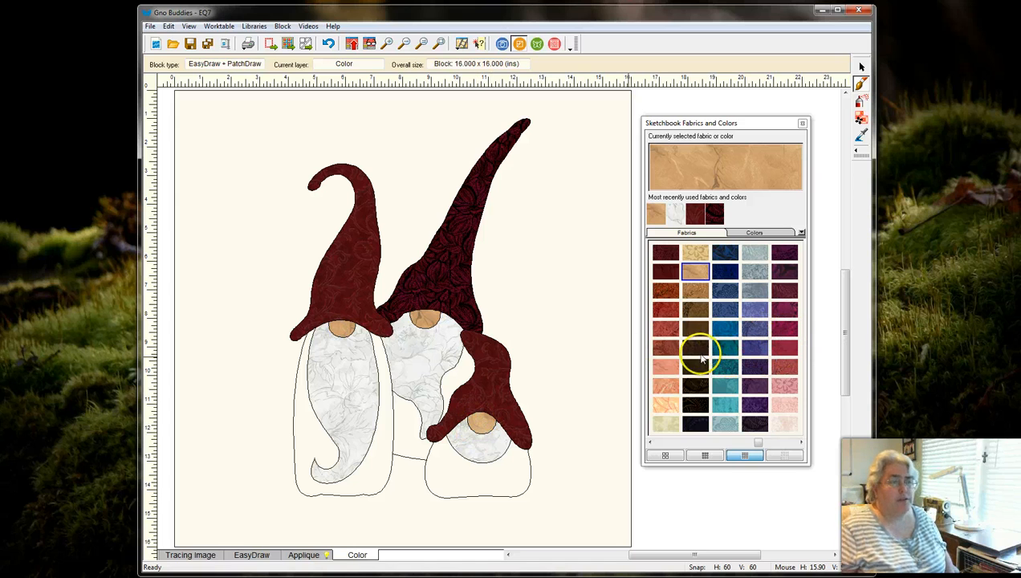
# Paint the middle gnome's body dark brown, the right gnome's body medium blue and the left gnome's body dark navy
pyautogui.click(695, 347)
pyautogui.click(404, 411)
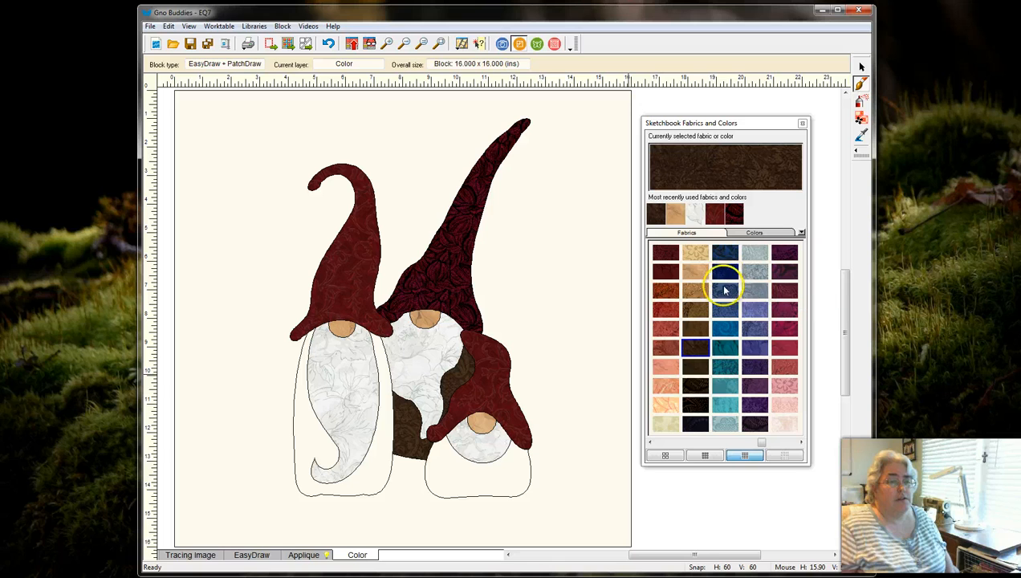
pyautogui.click(727, 297)
pyautogui.click(520, 455)
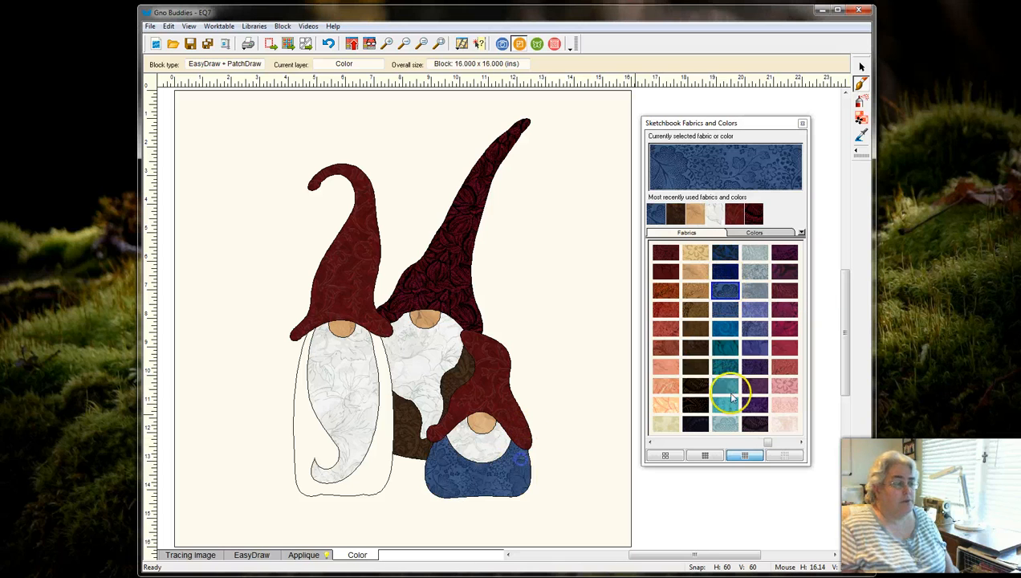
pyautogui.click(696, 427)
pyautogui.click(375, 471)
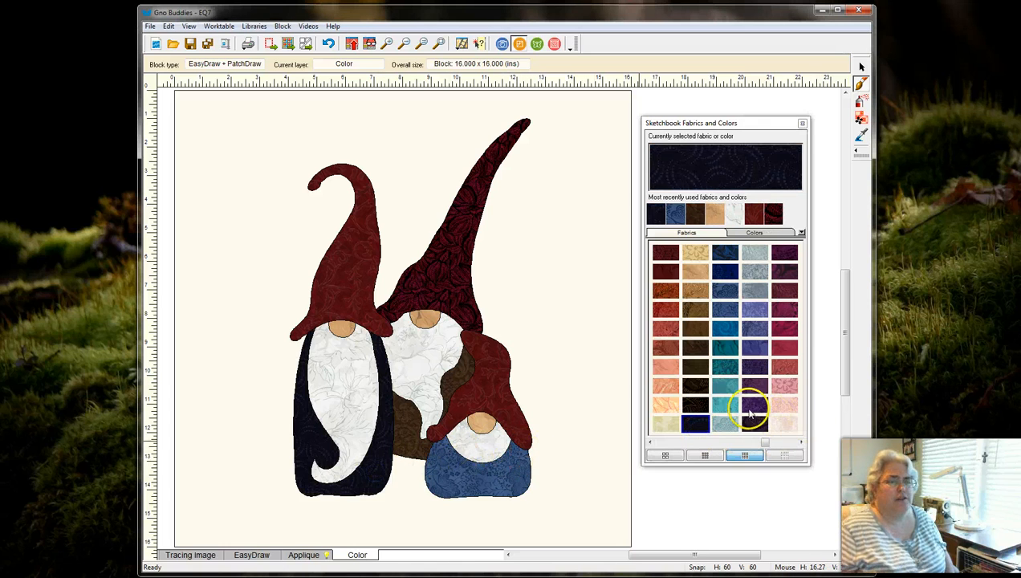
# Recolor the left gnome's body with the charcoal gray fabric and add the colored block to the project sketchbook
pyautogui.moveTo(765, 446); pyautogui.dragTo(674, 453)
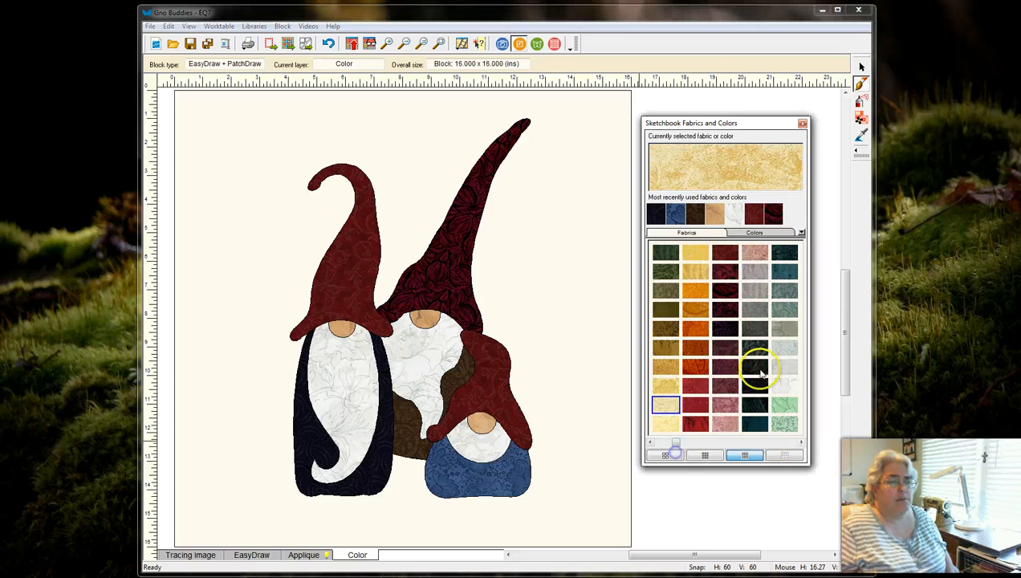
pyautogui.click(755, 328)
pyautogui.click(362, 483)
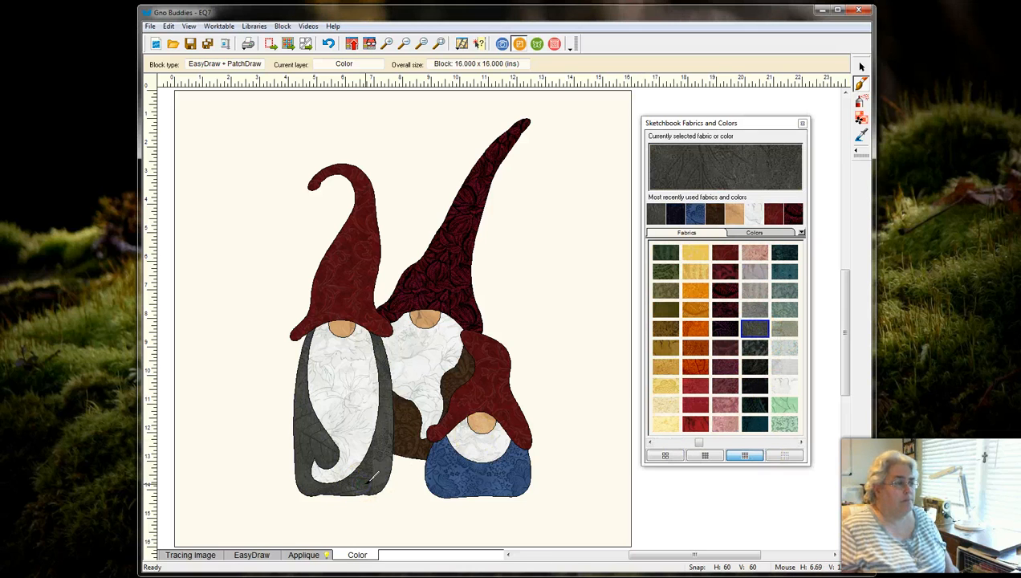
pyautogui.click(351, 44)
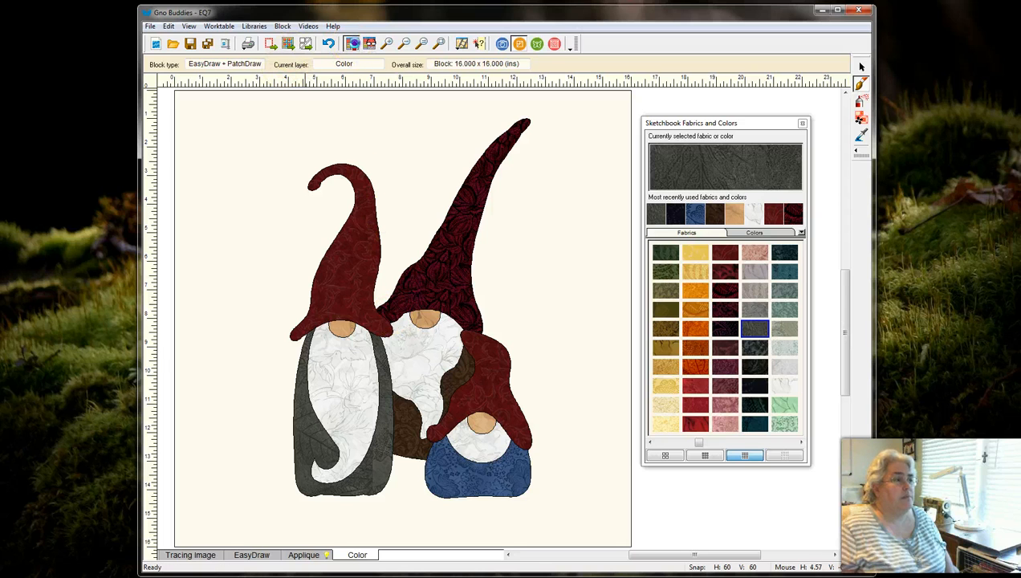